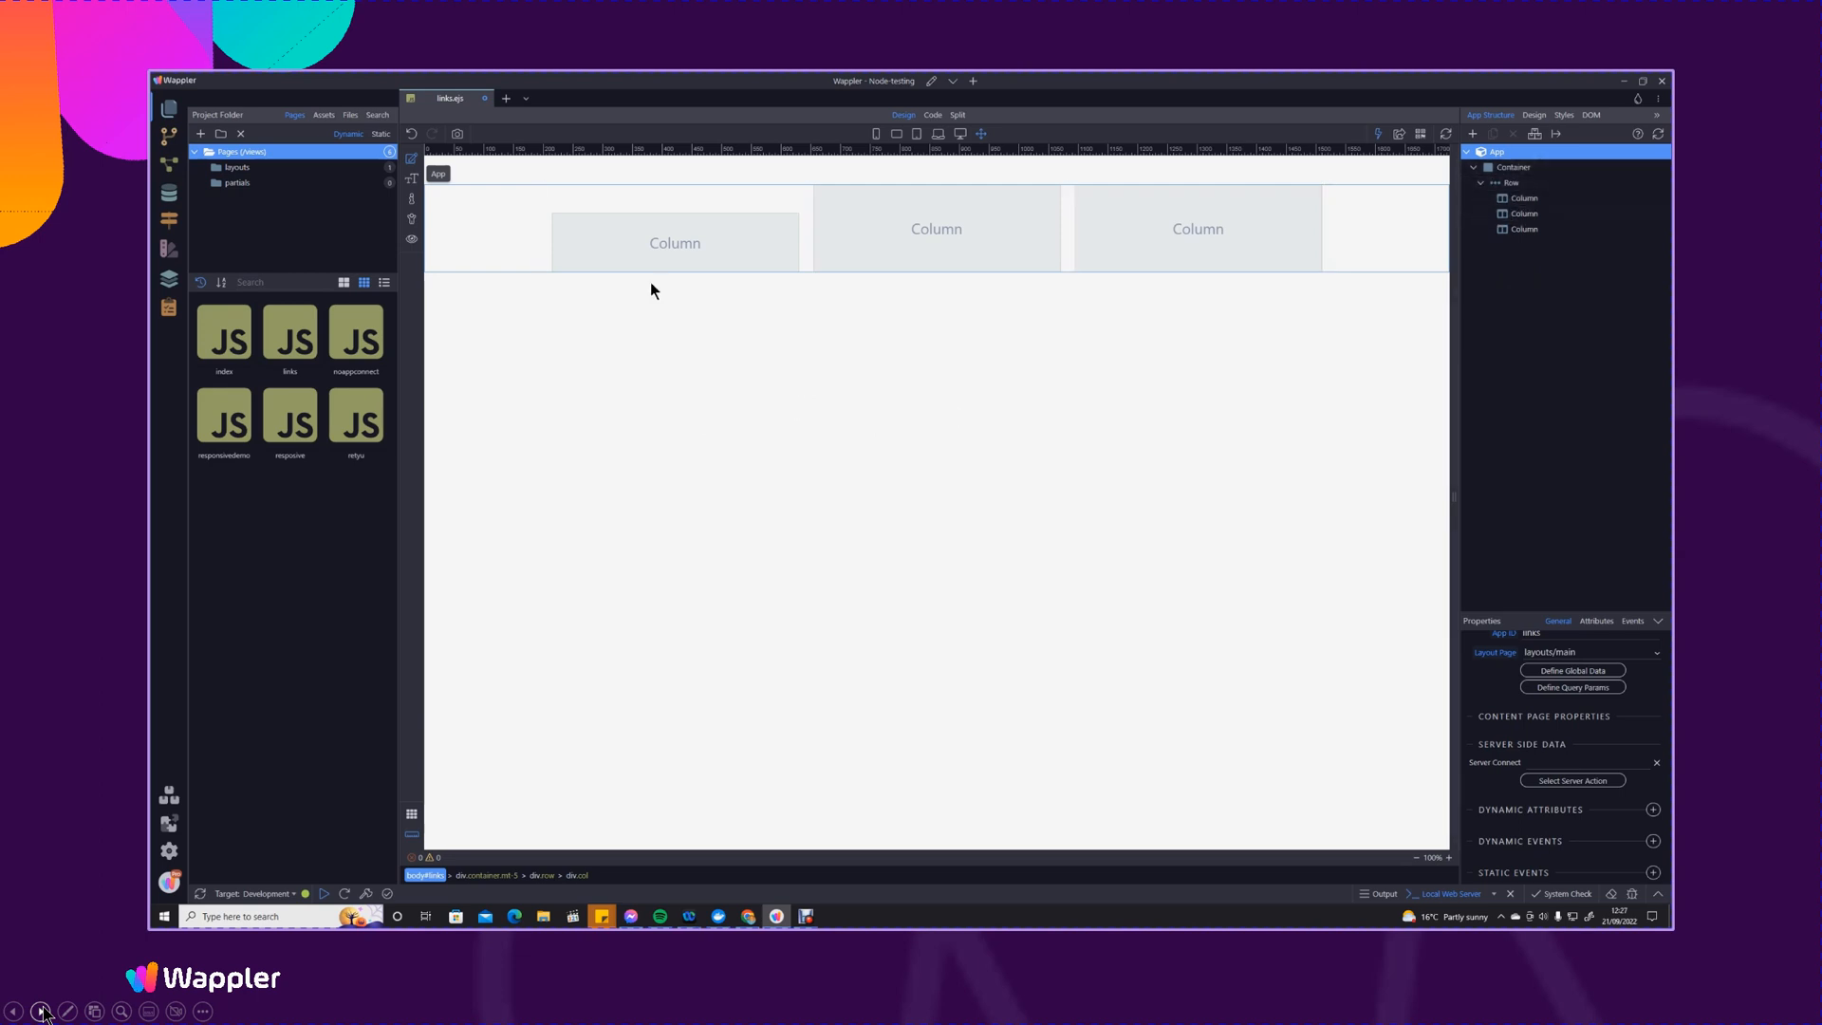
# Insert a paragraph element into the first column of the row
pyautogui.click(668, 243)
pyautogui.click(675, 229)
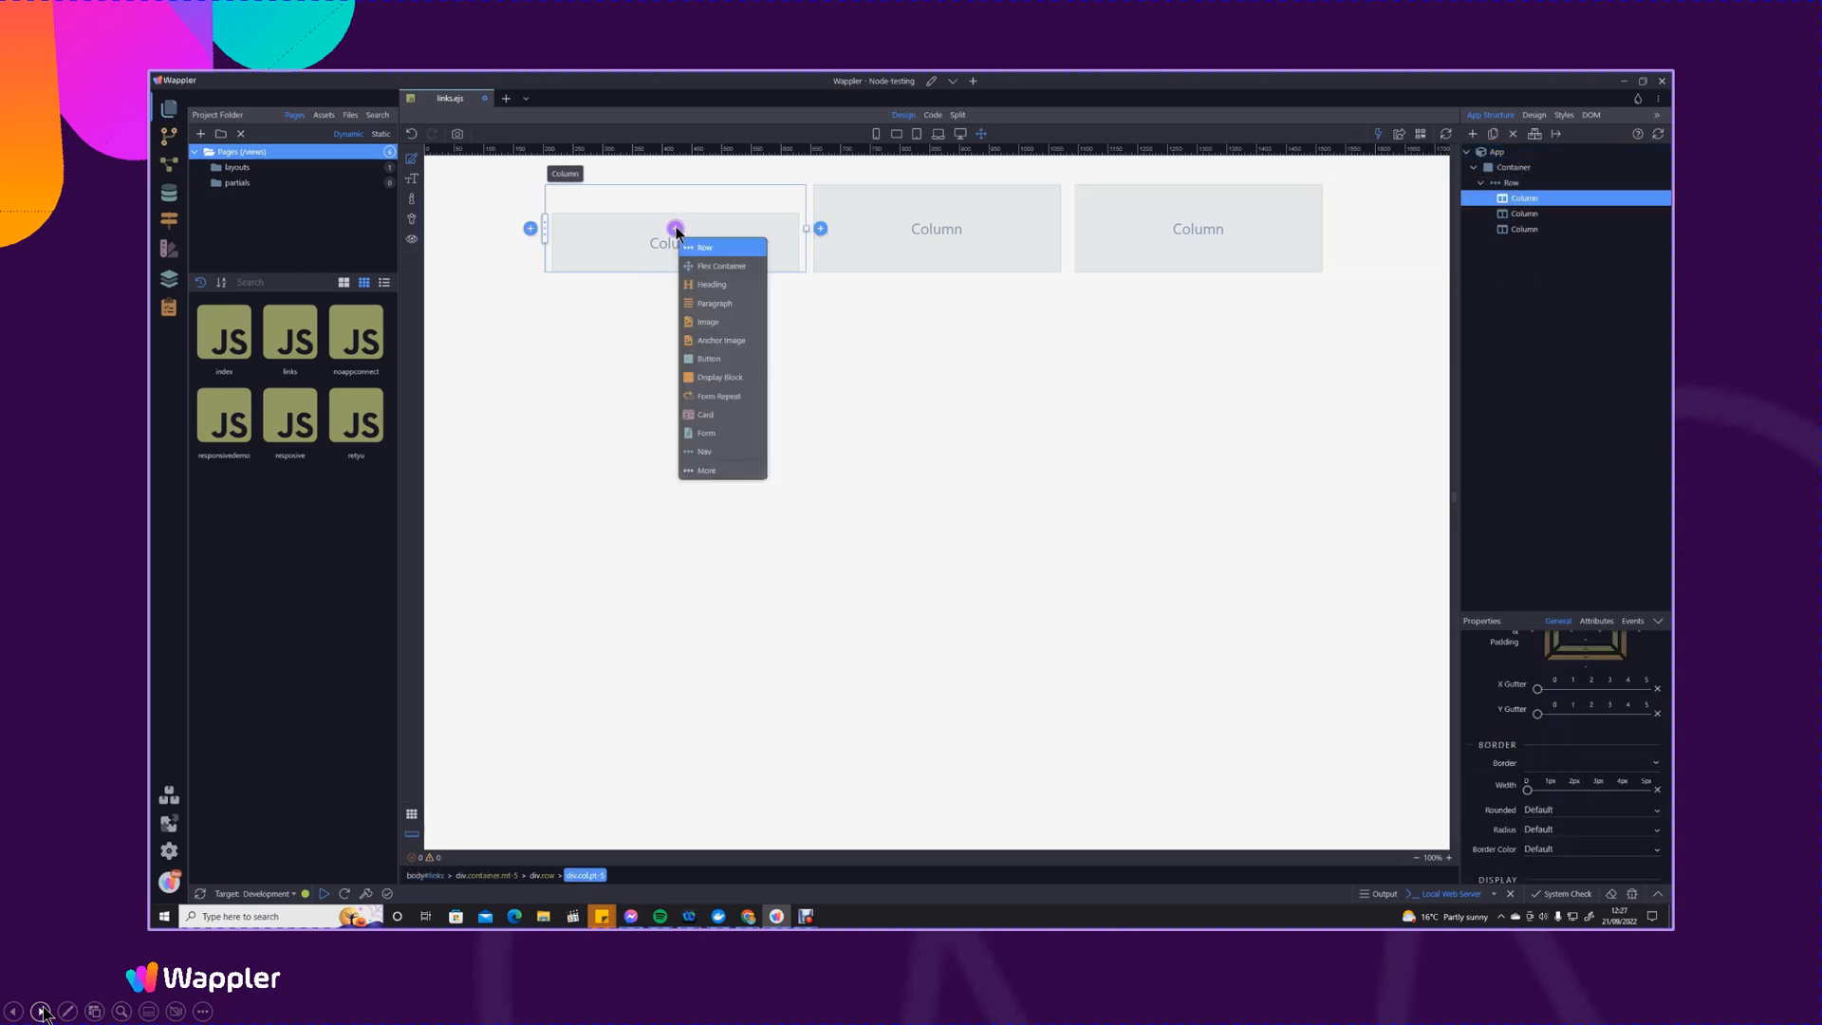
pyautogui.click(704, 302)
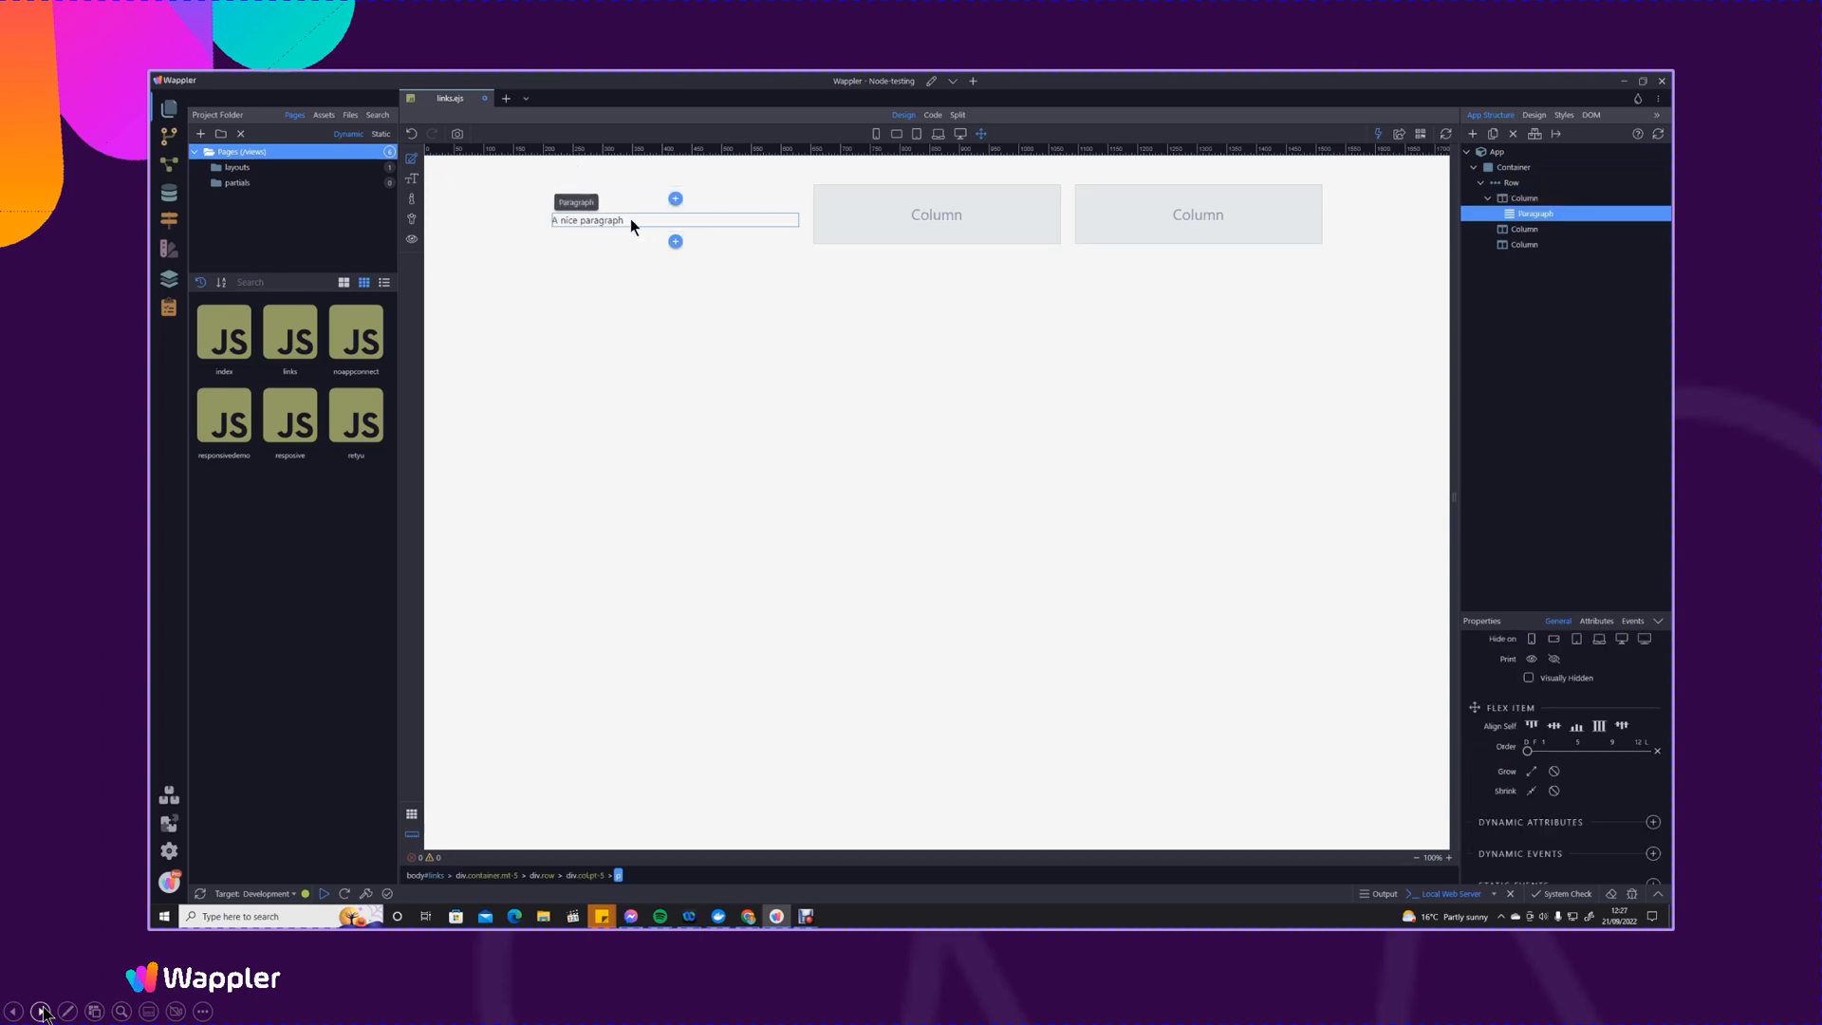
pyautogui.click(639, 218)
pyautogui.click(626, 286)
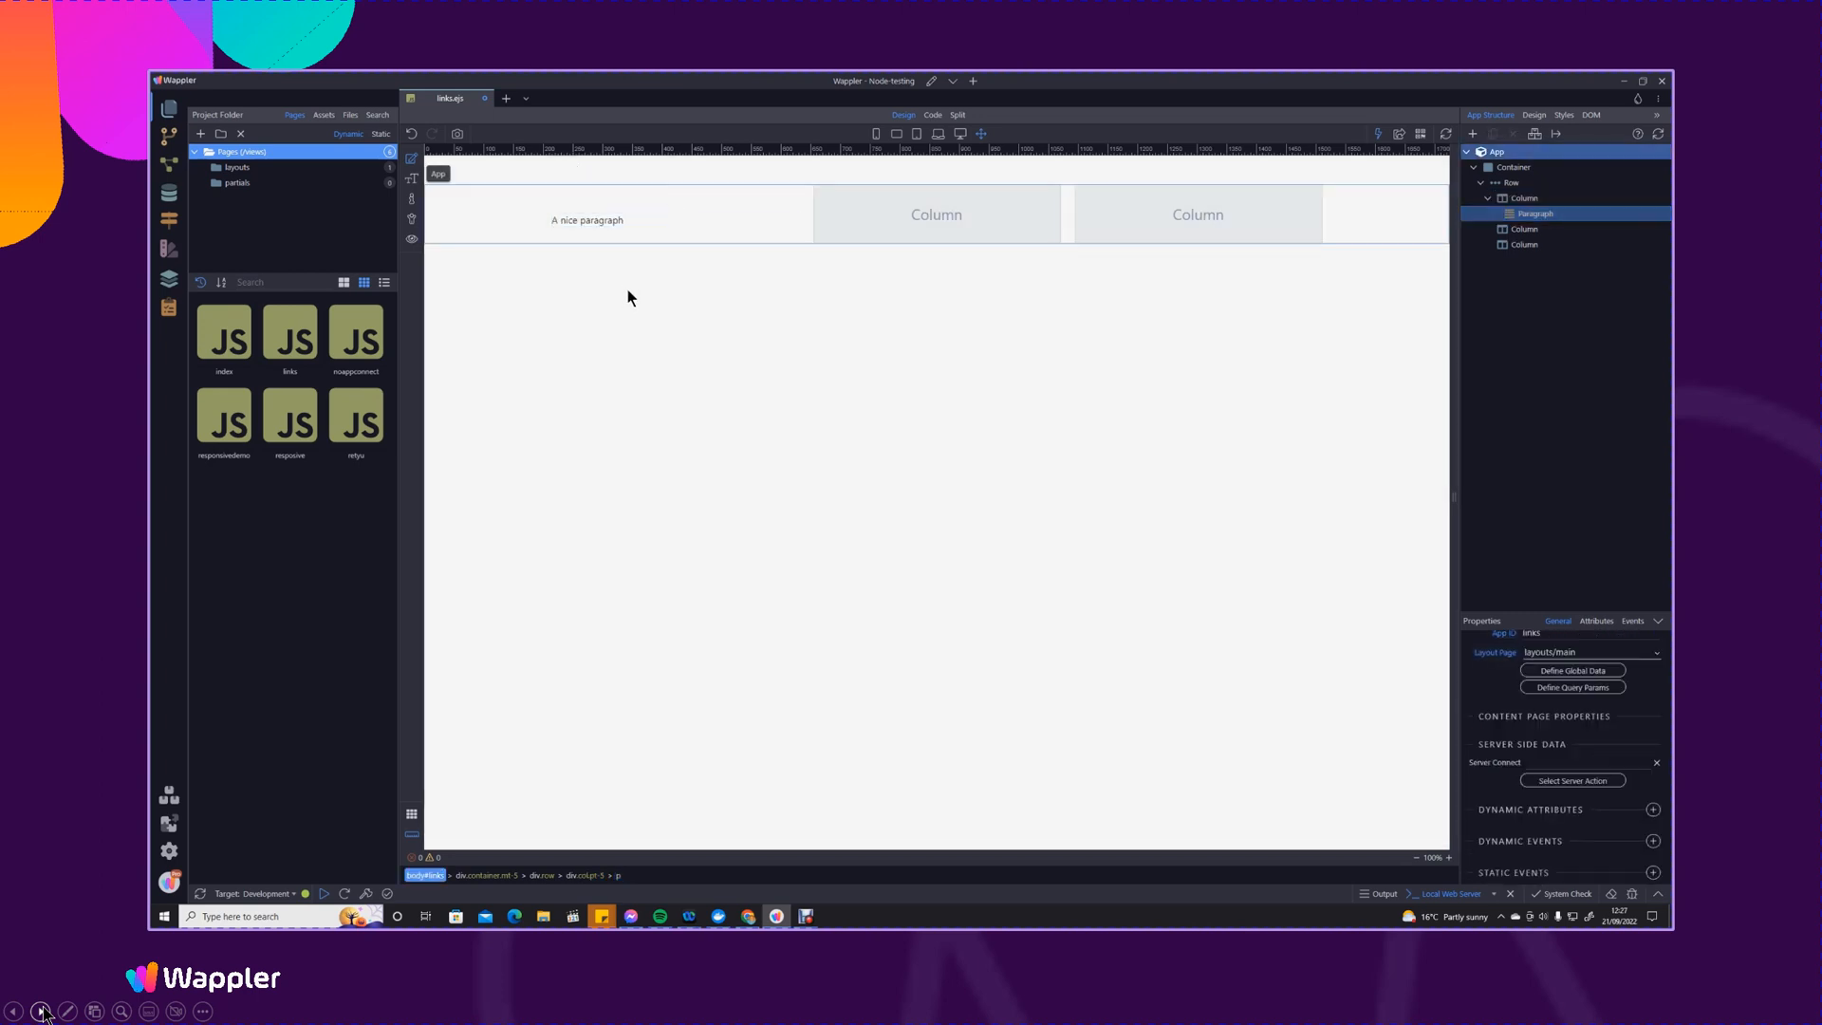
pyautogui.click(596, 225)
pyautogui.click(595, 225)
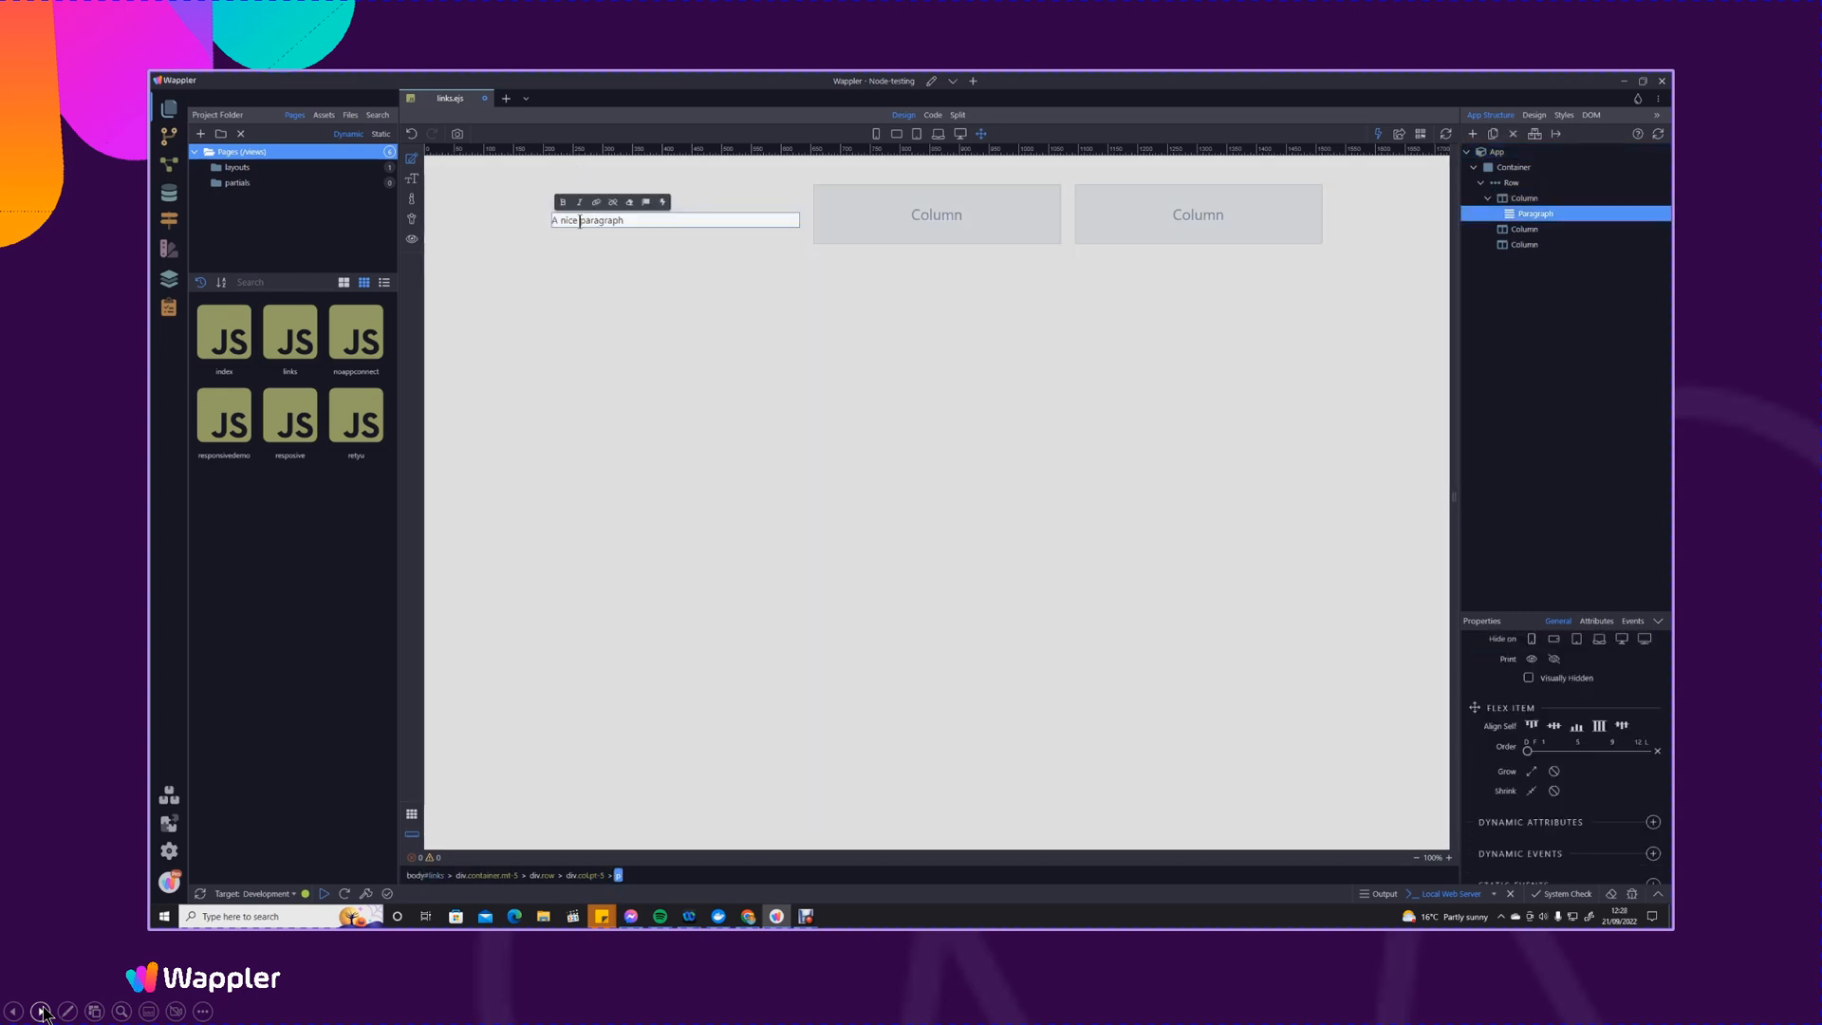
pyautogui.moveTo(579, 220); pyautogui.dragTo(654, 220)
pyautogui.click(645, 254)
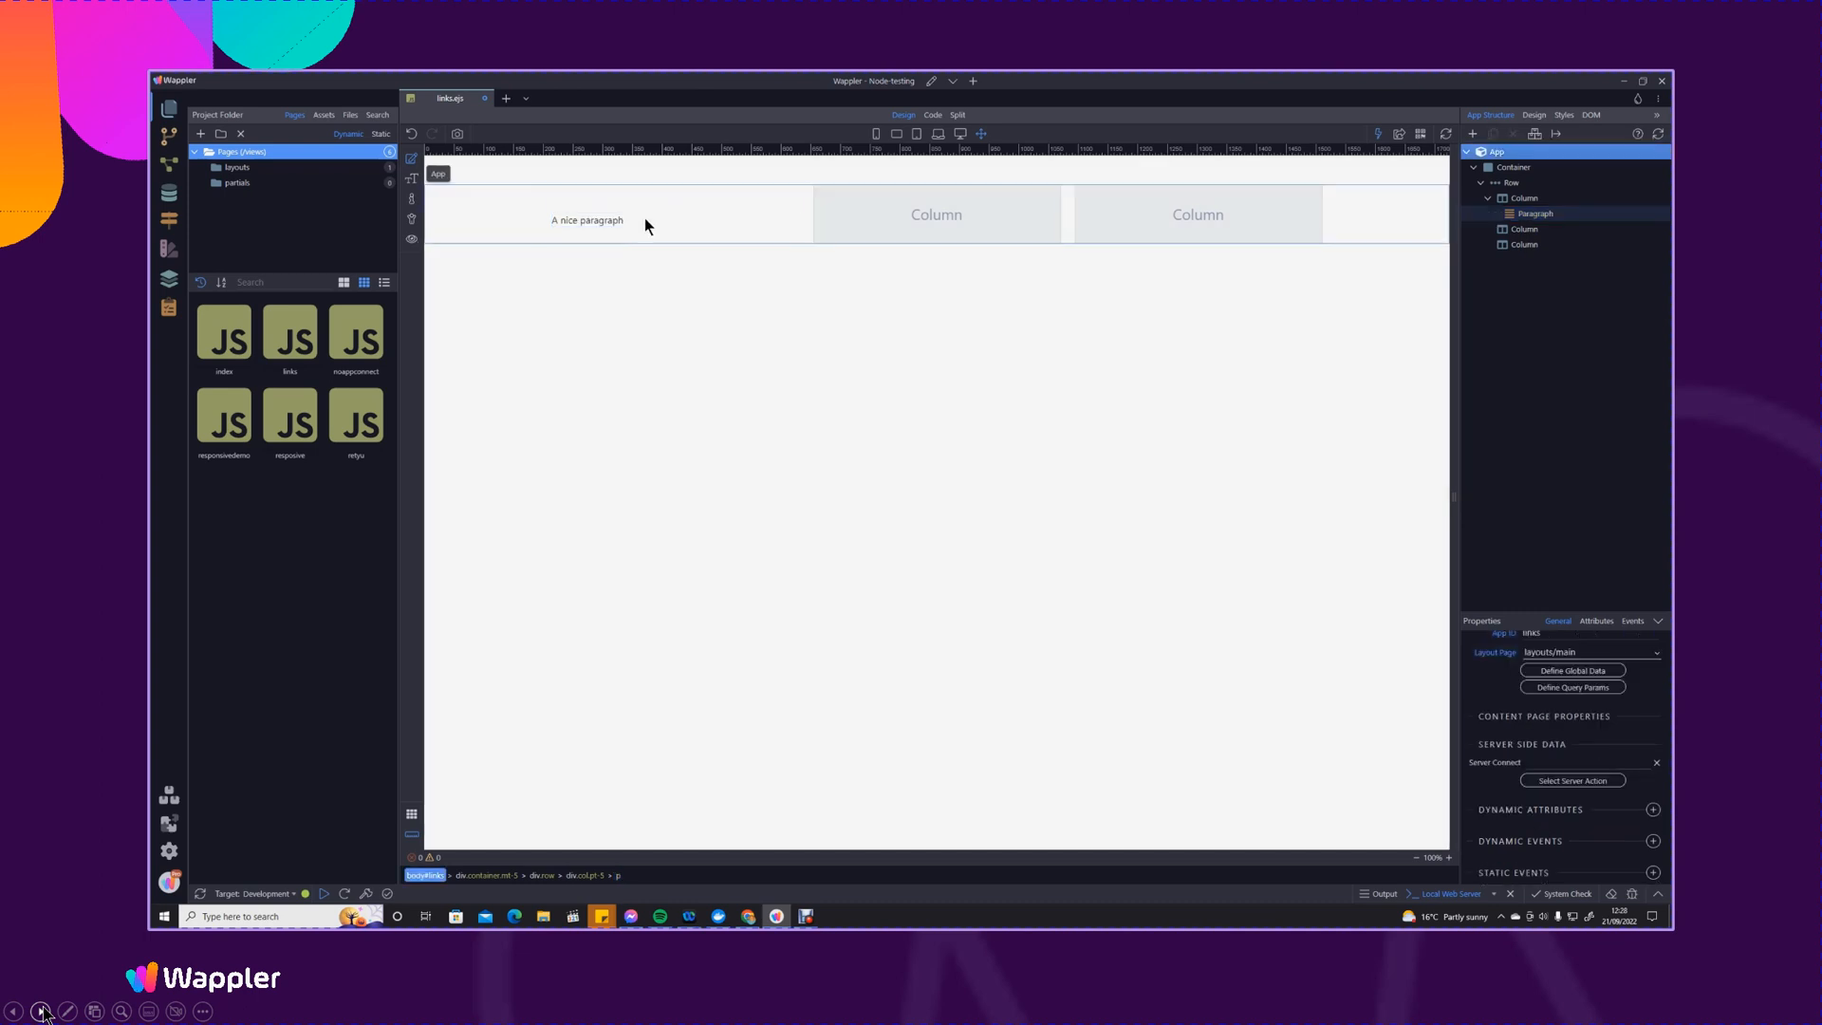
# Turn the word "paragraph" in the first column's text into a link and select the new link element in the page structure
pyautogui.click(632, 219)
pyautogui.click(591, 219)
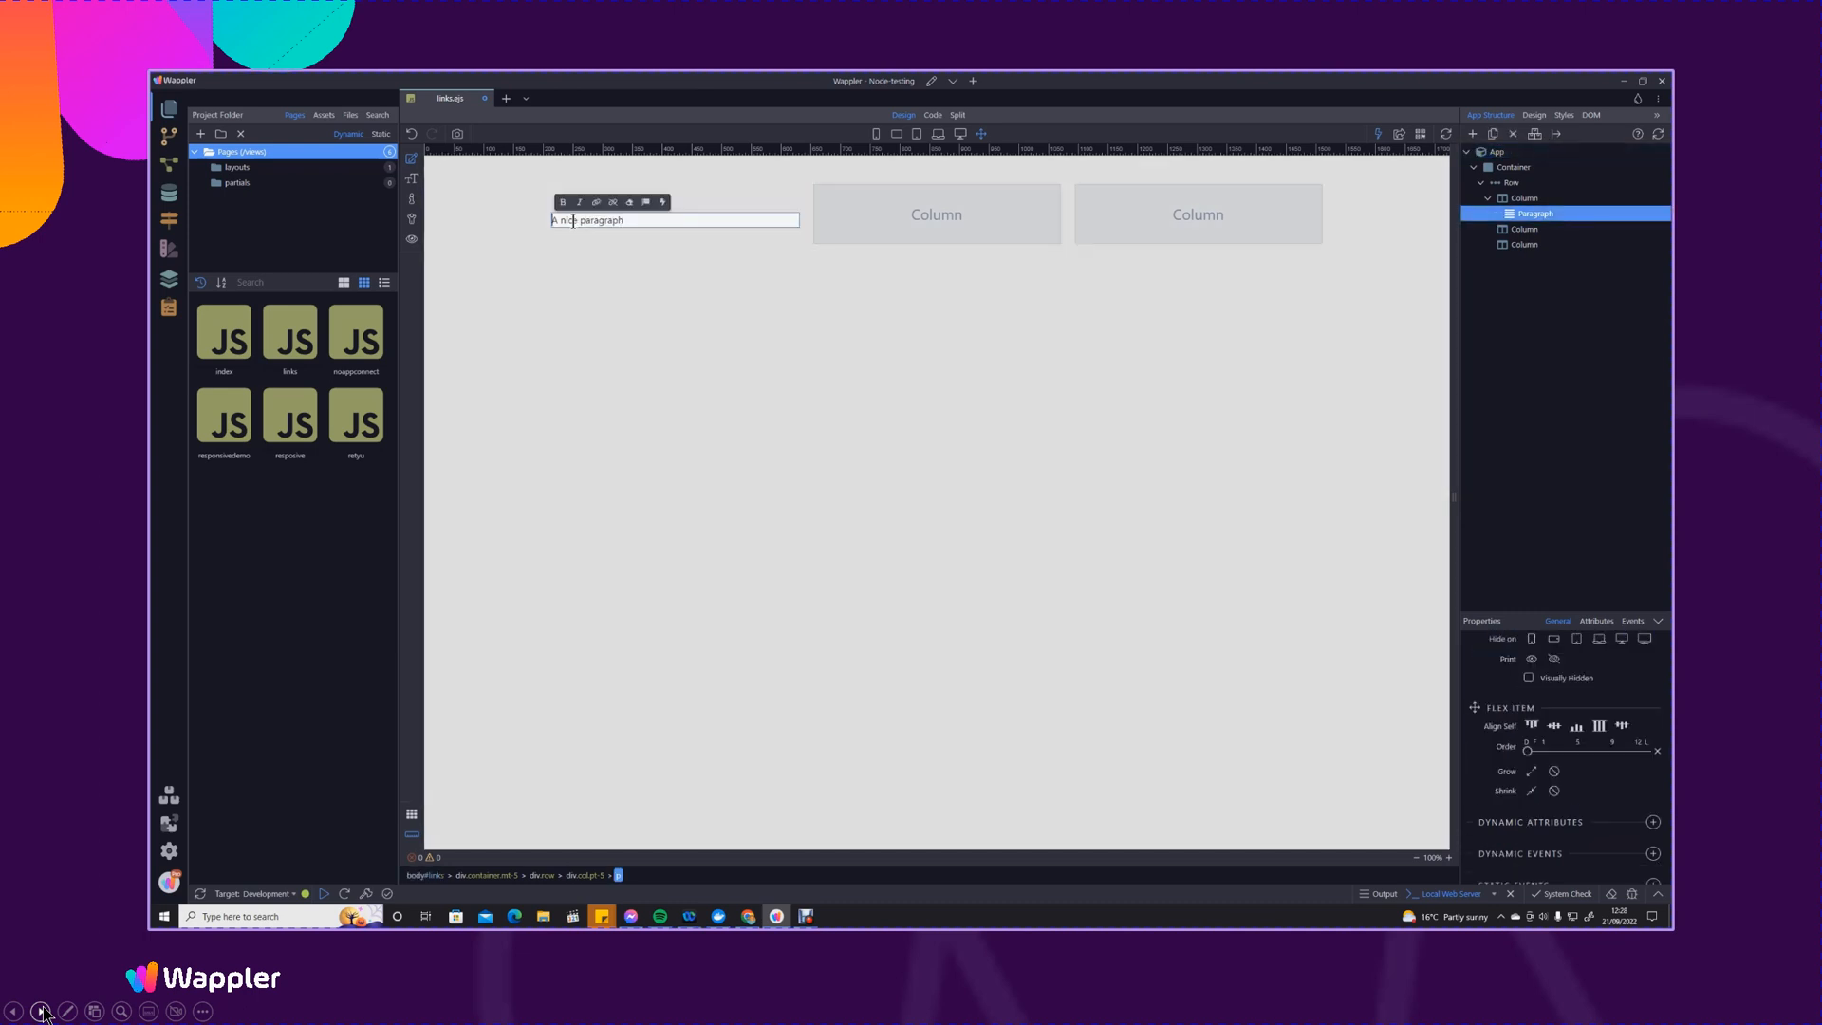
pyautogui.moveTo(580, 220); pyautogui.dragTo(633, 217)
pyautogui.click(594, 202)
pyautogui.click(611, 261)
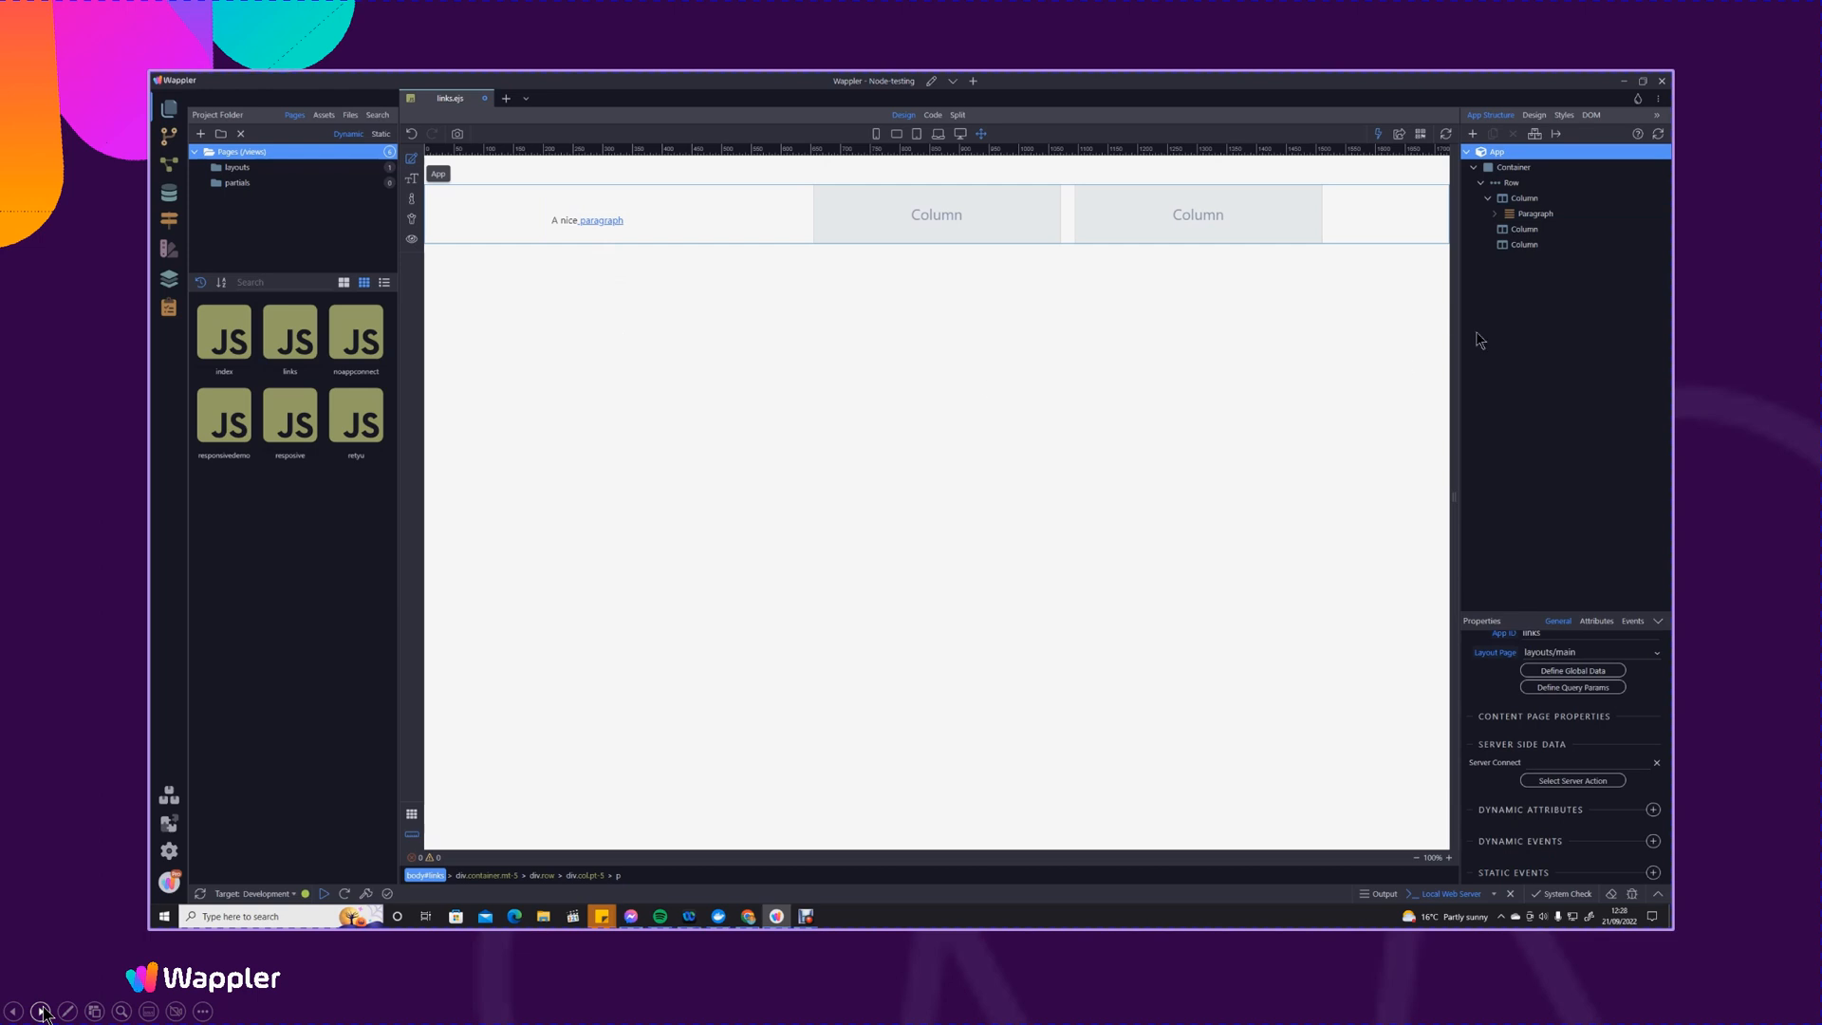
pyautogui.click(1496, 214)
pyautogui.click(1542, 230)
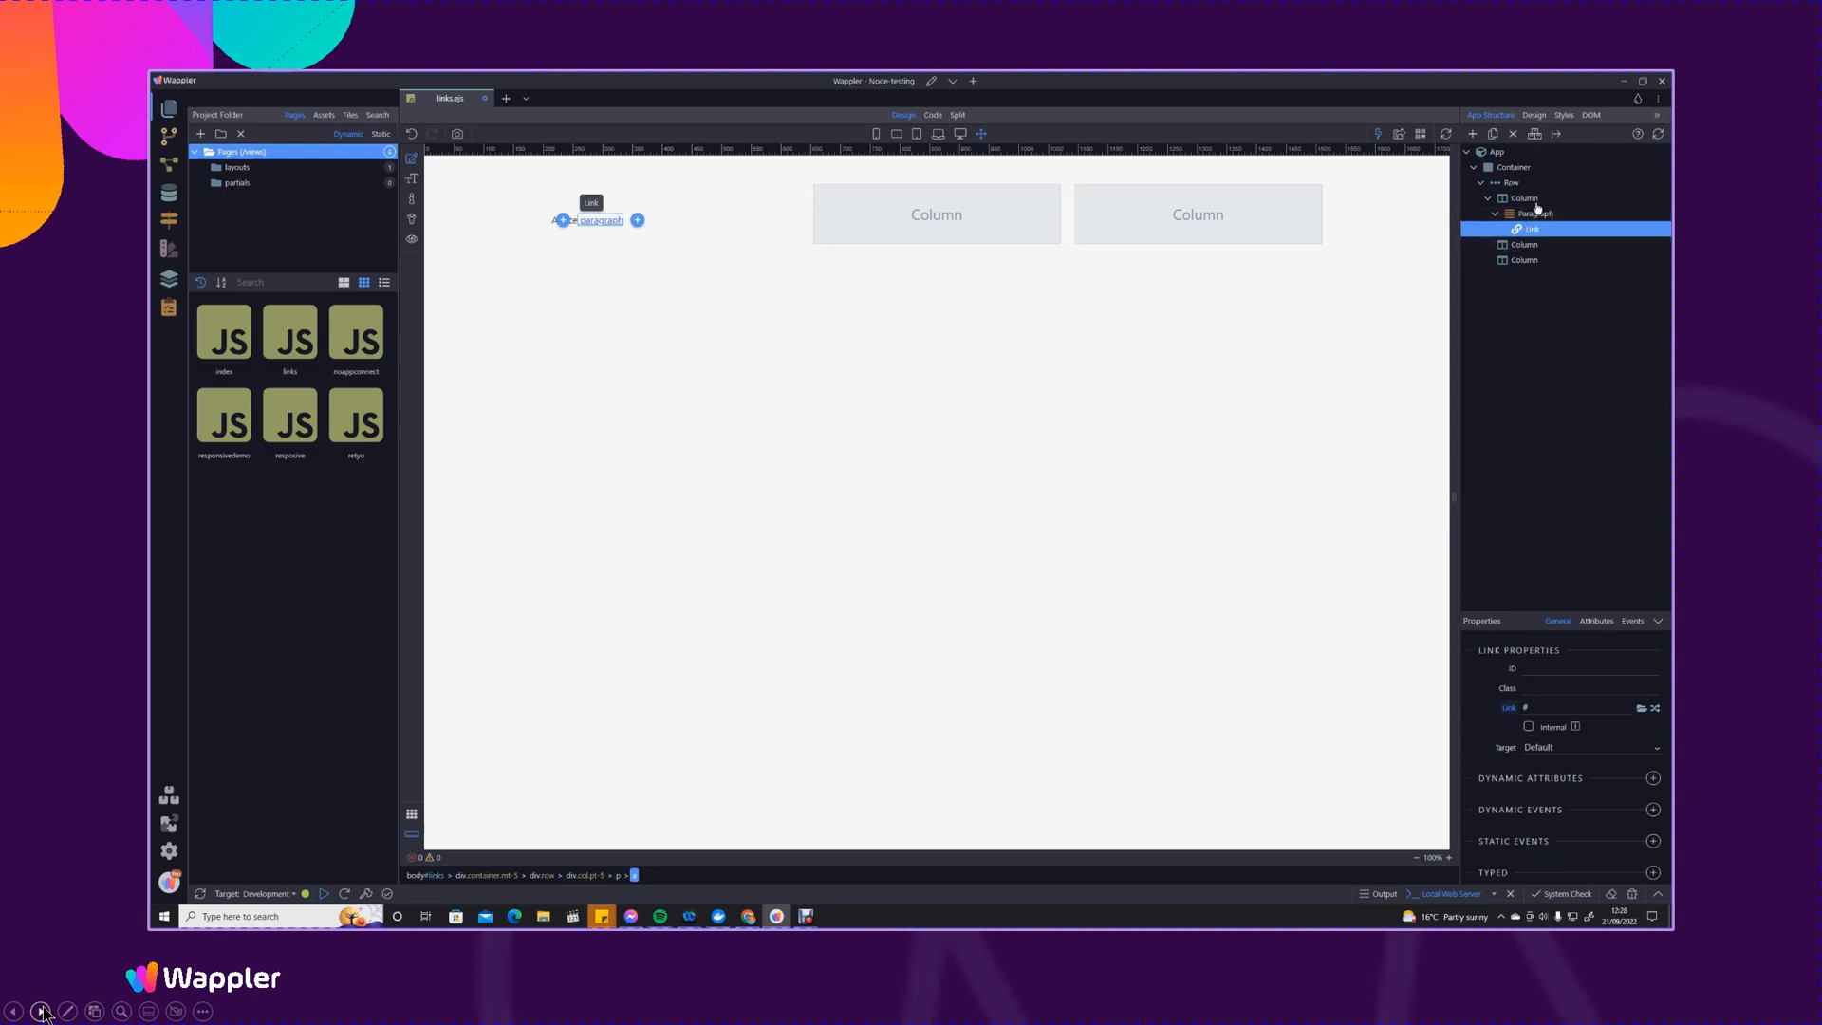
pyautogui.click(1642, 709)
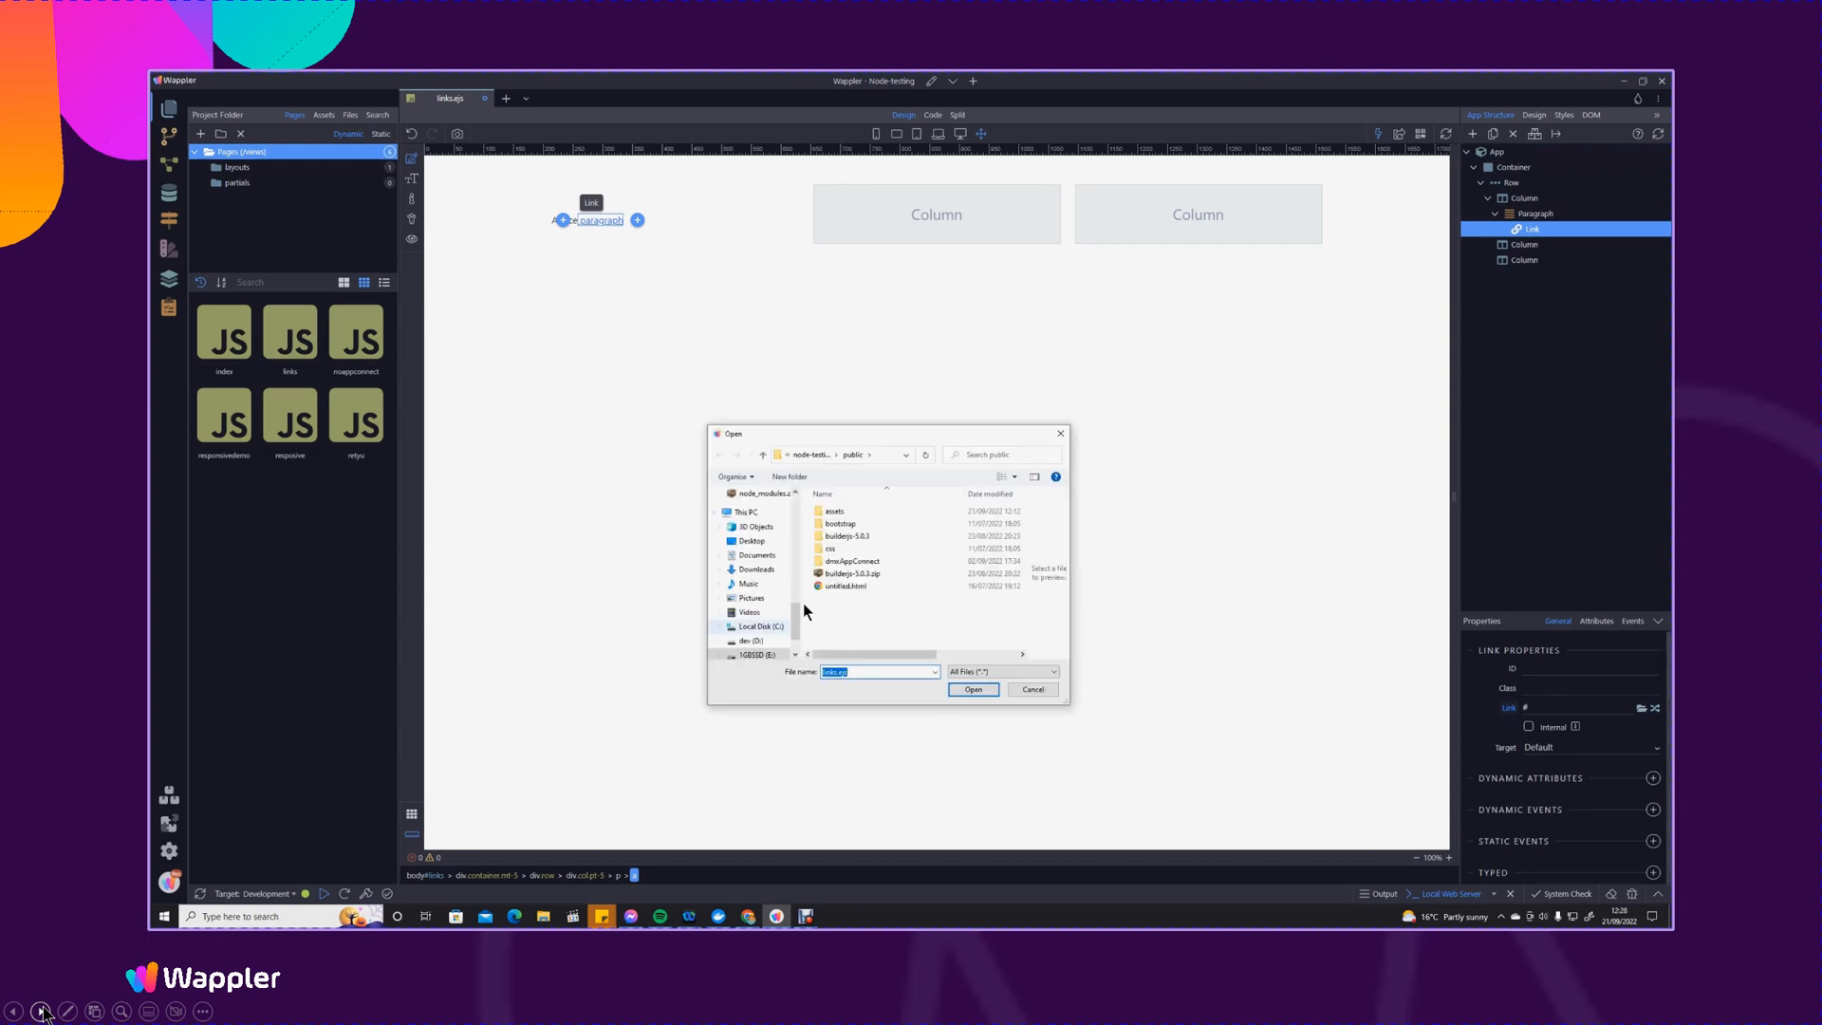
pyautogui.click(851, 584)
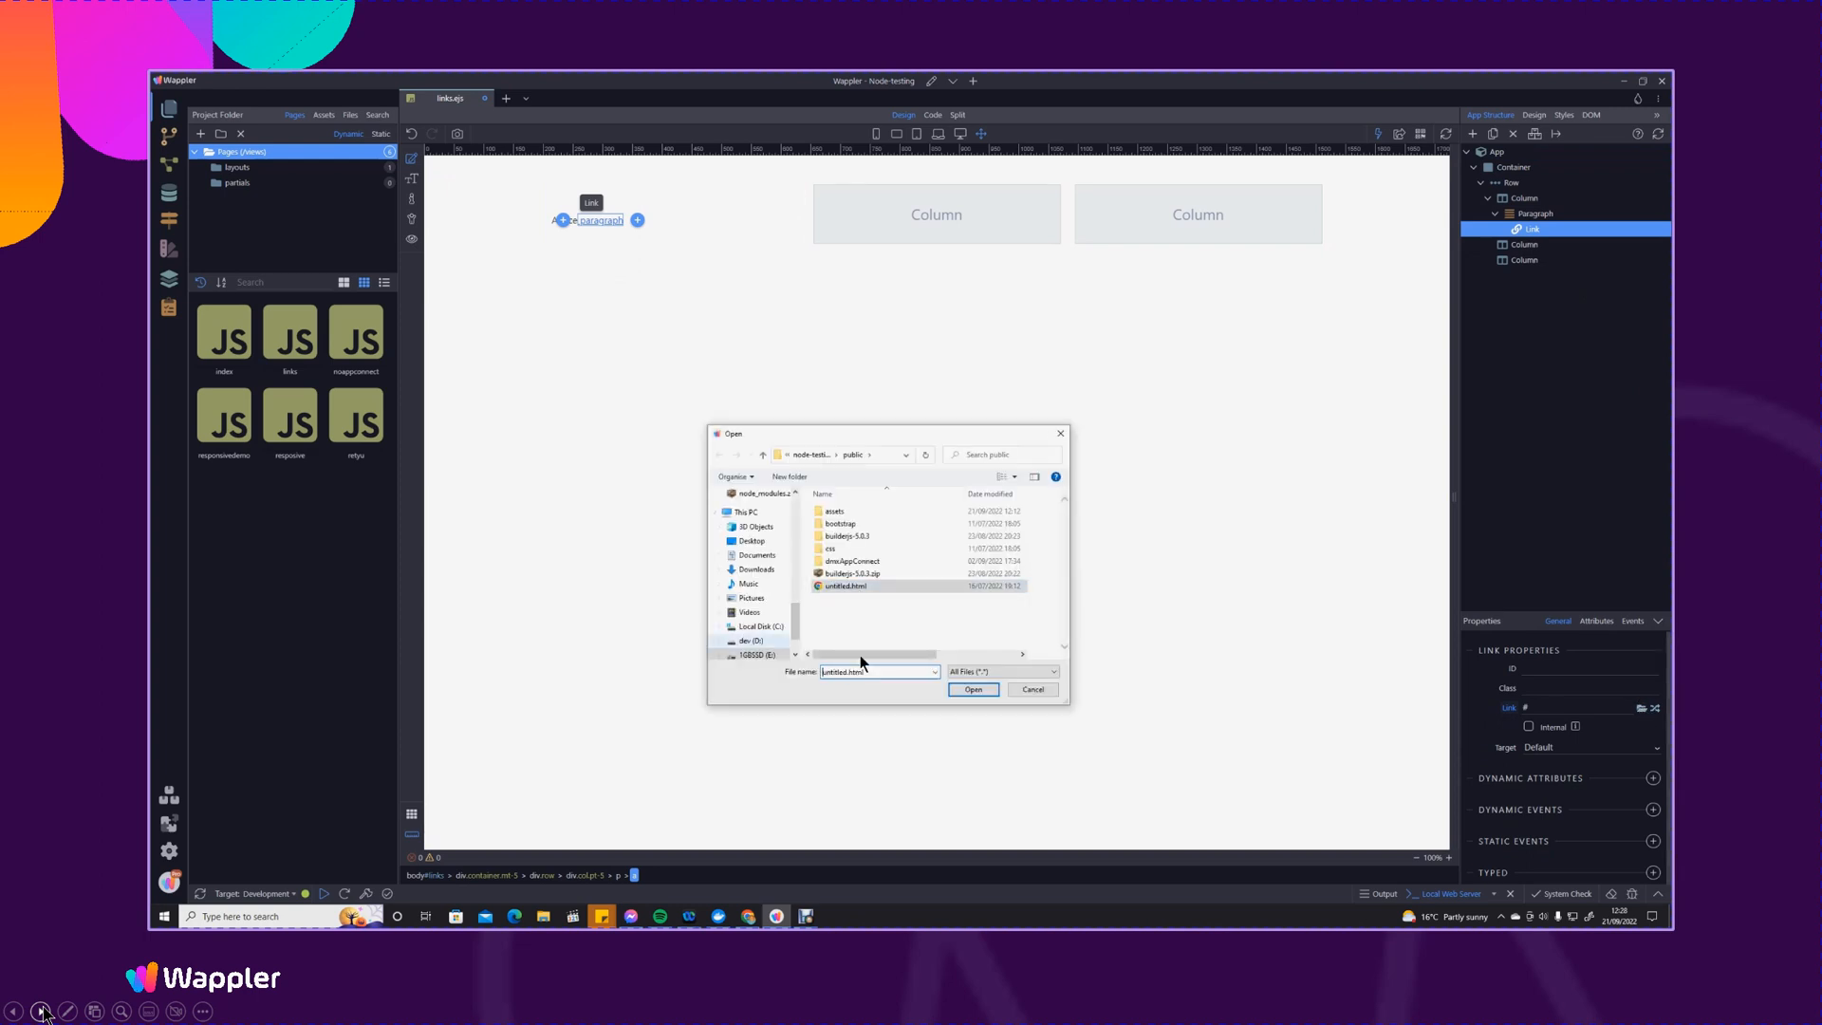
pyautogui.click(1038, 687)
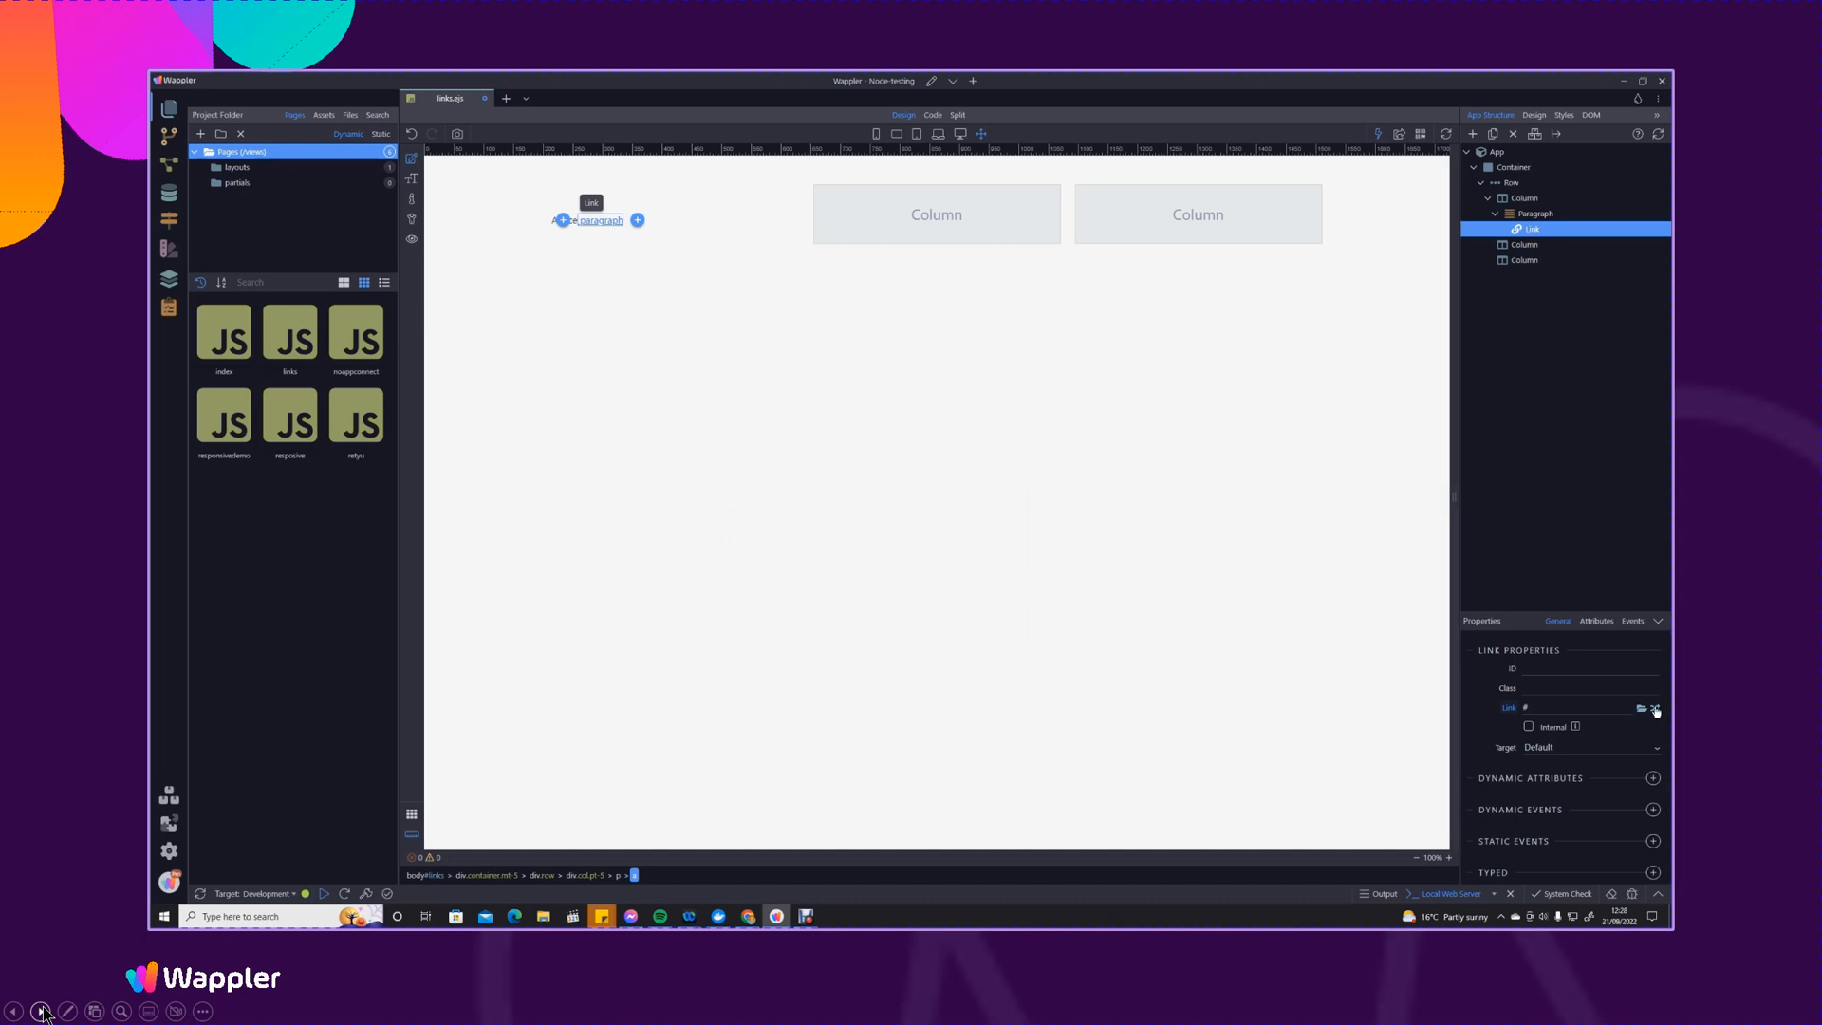
# Set the paragraph link's destination to the /responsivedemo route
pyautogui.click(1656, 709)
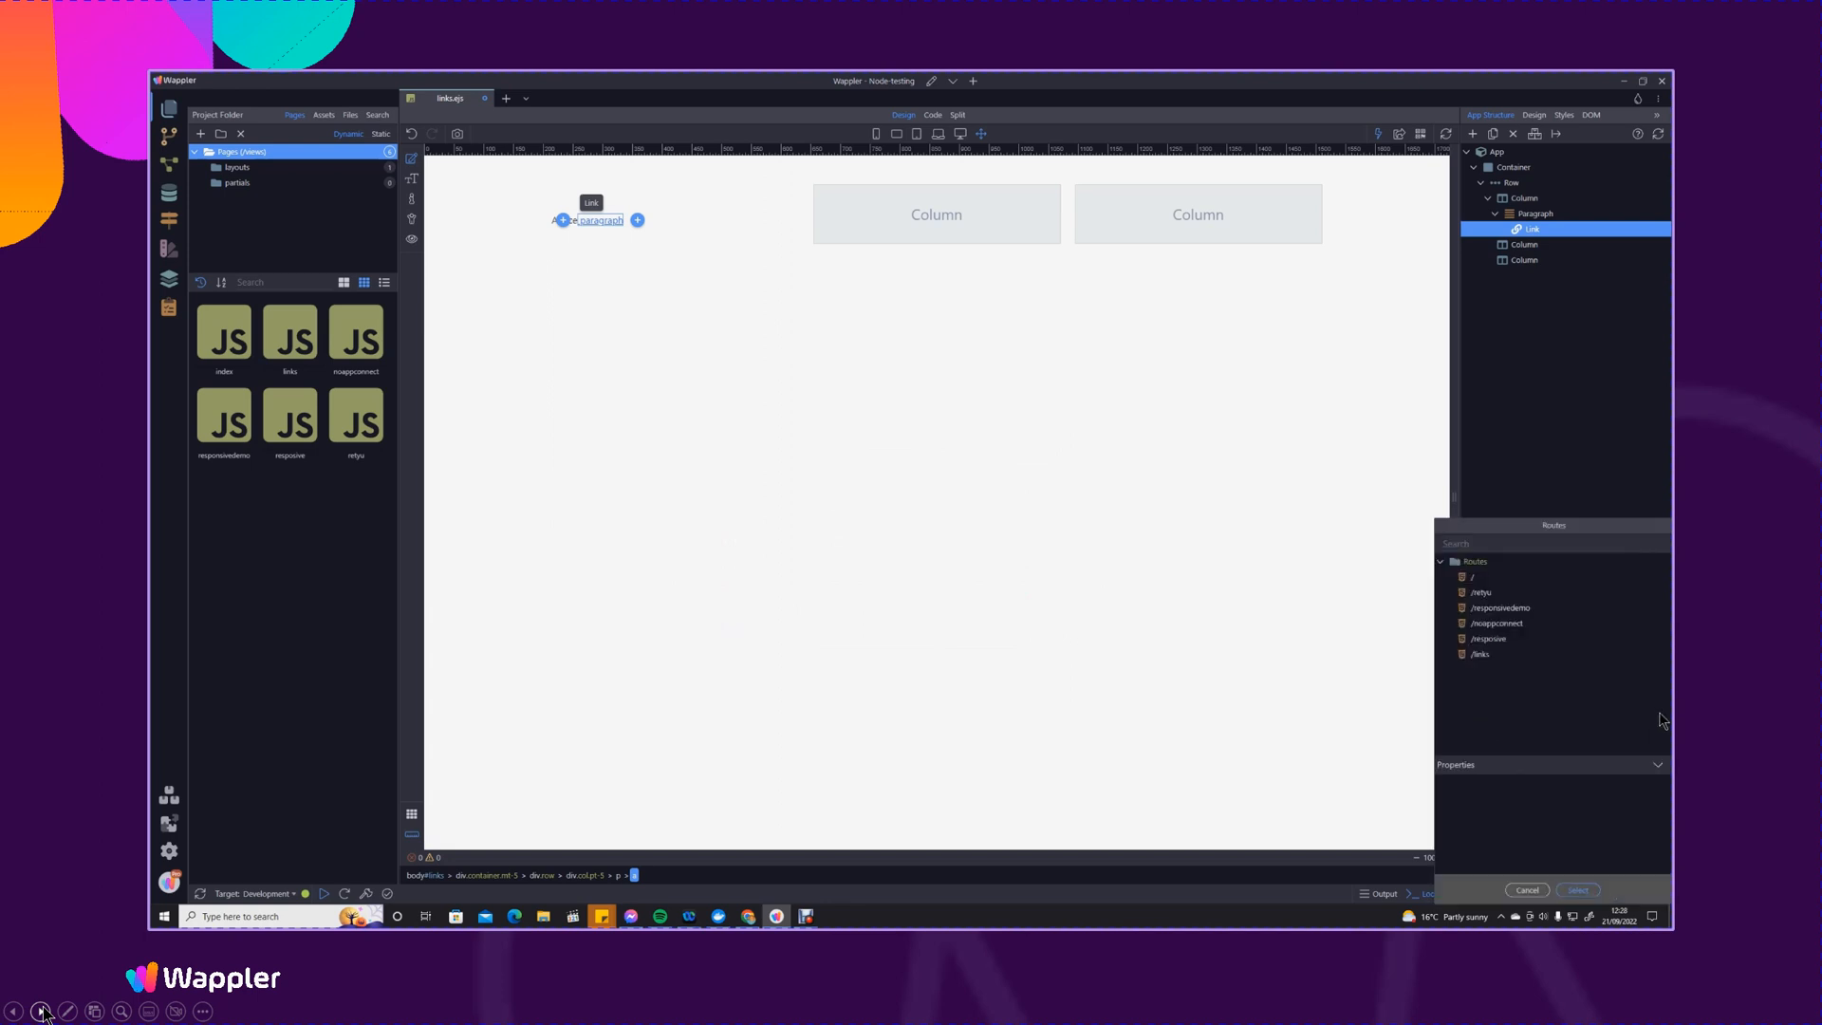
pyautogui.click(1502, 613)
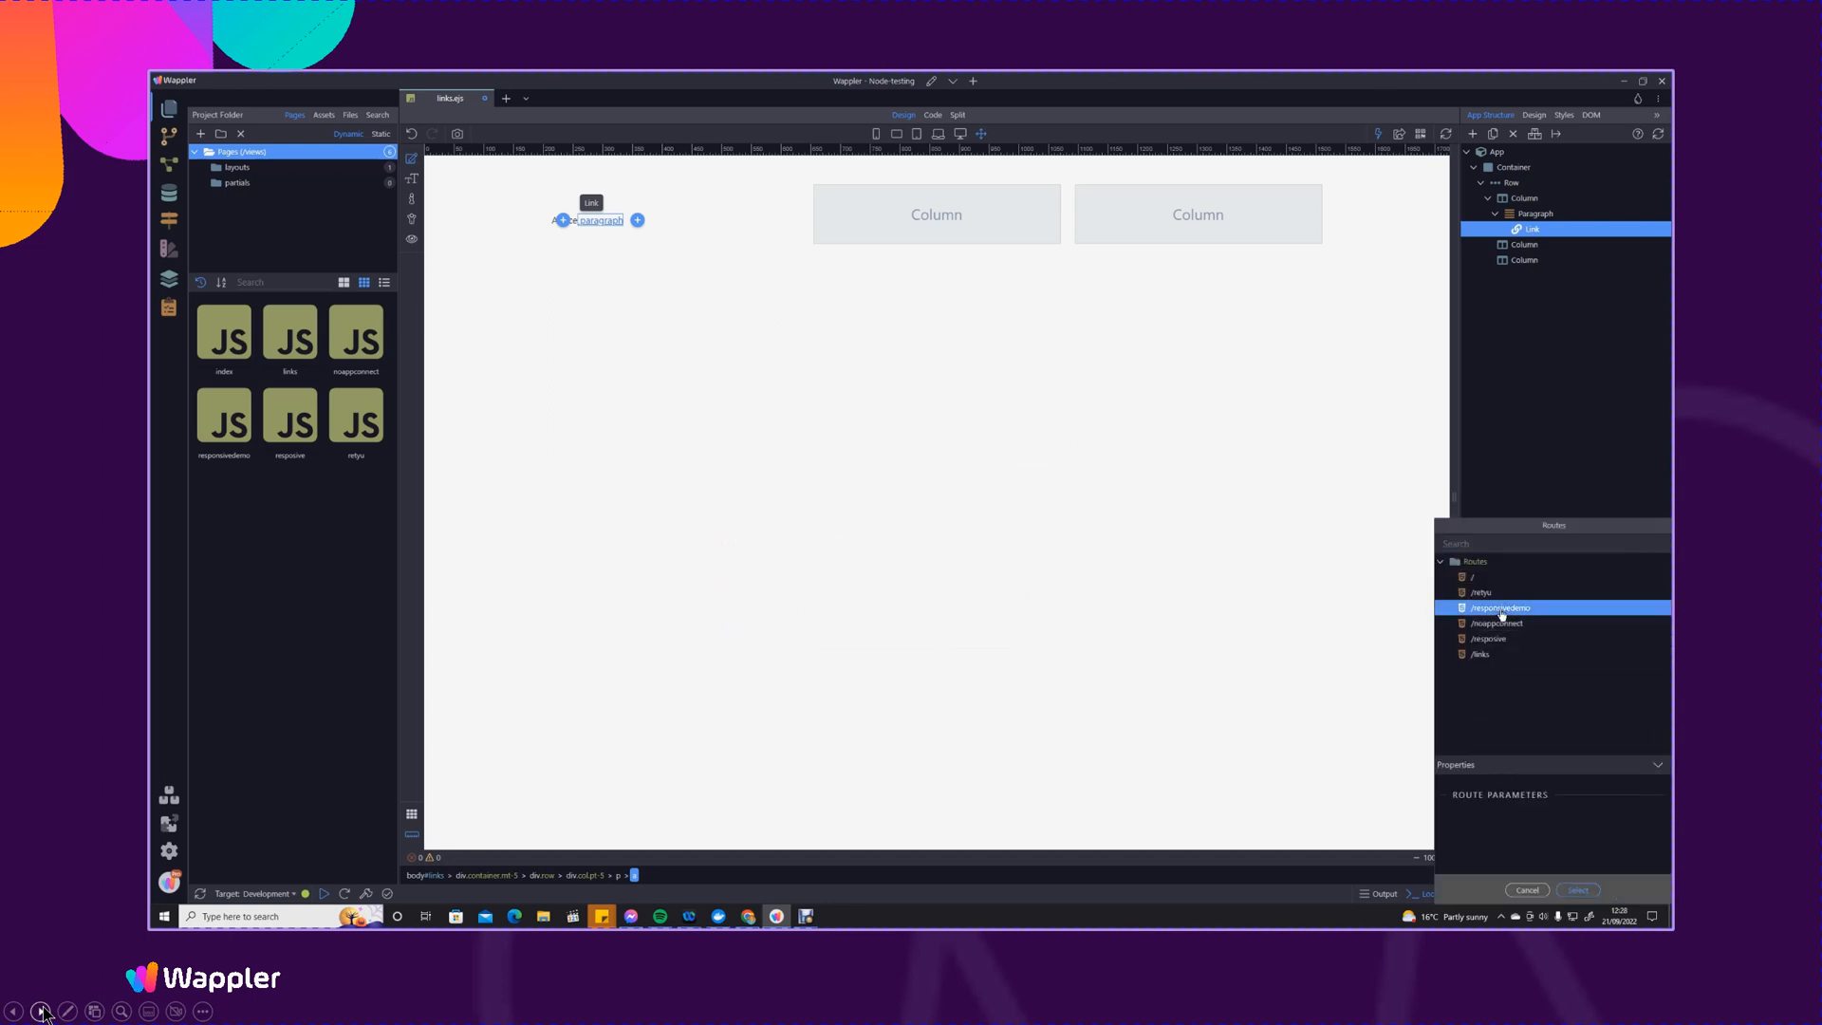
pyautogui.click(1579, 890)
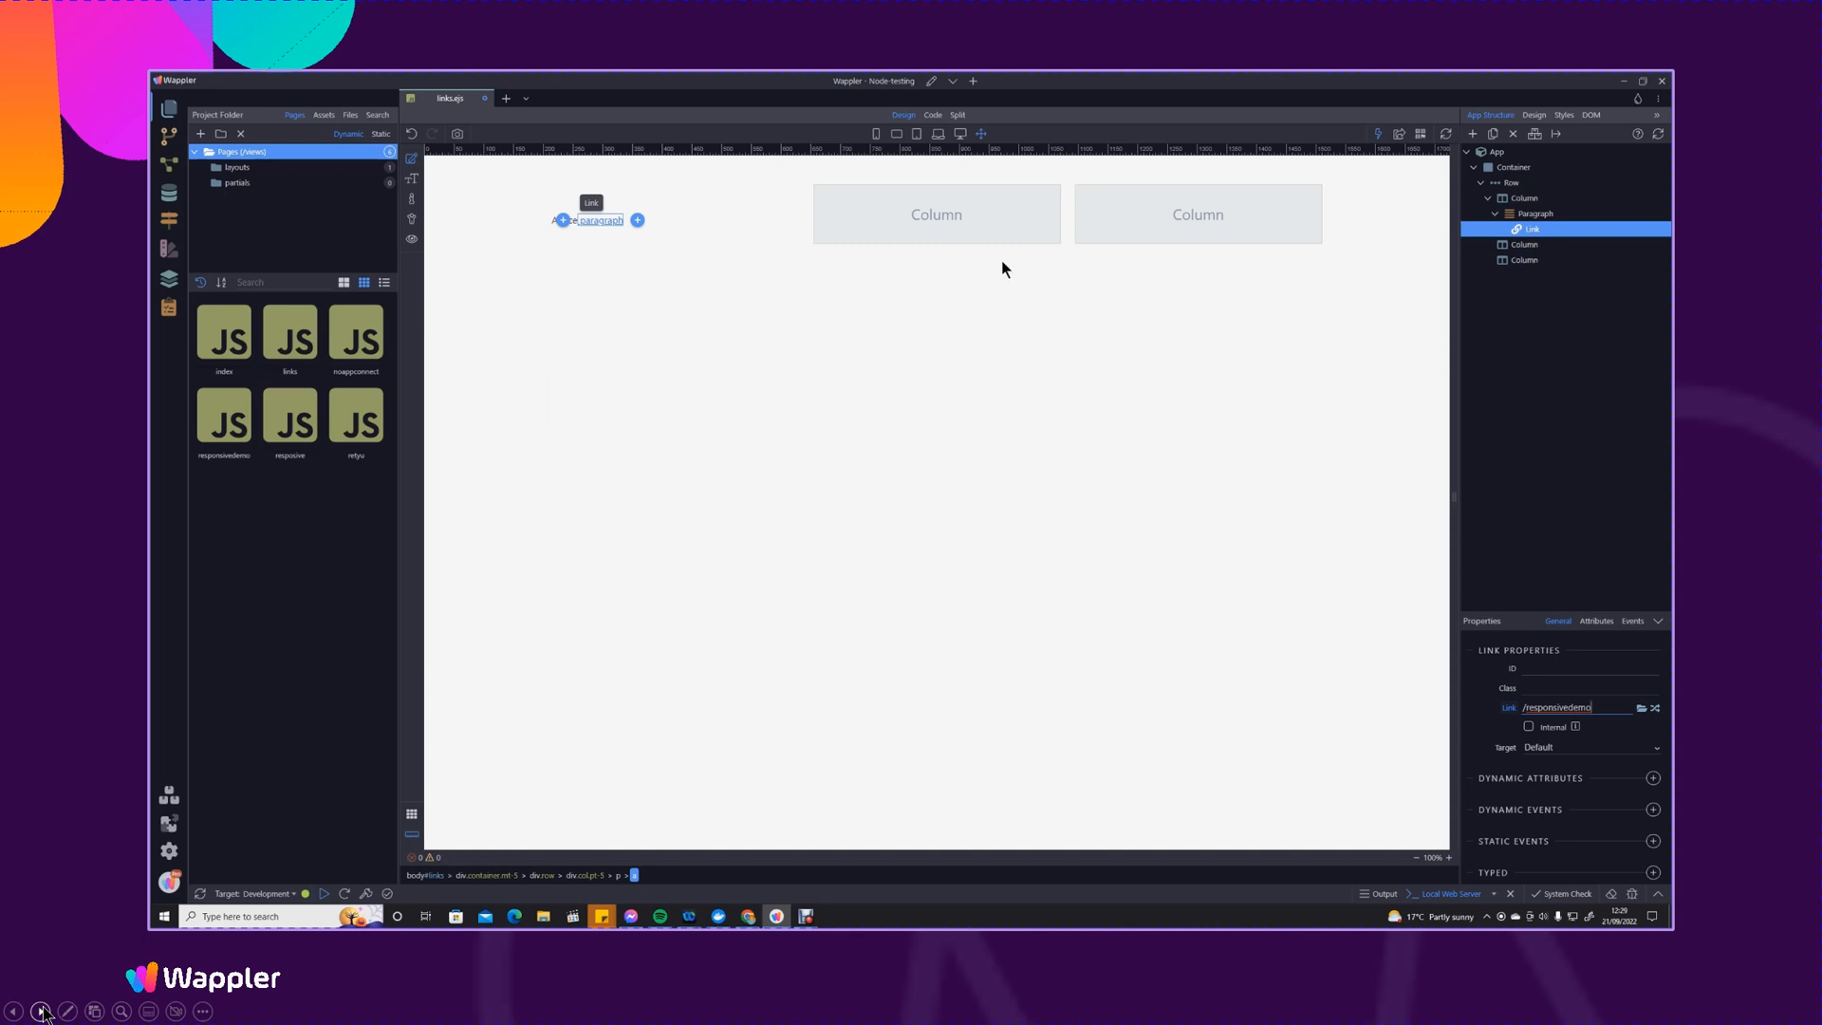
# Insert an Anchor Image into the second column and use the Mario kart picture from the assets as its image
pyautogui.click(937, 214)
pyautogui.click(935, 214)
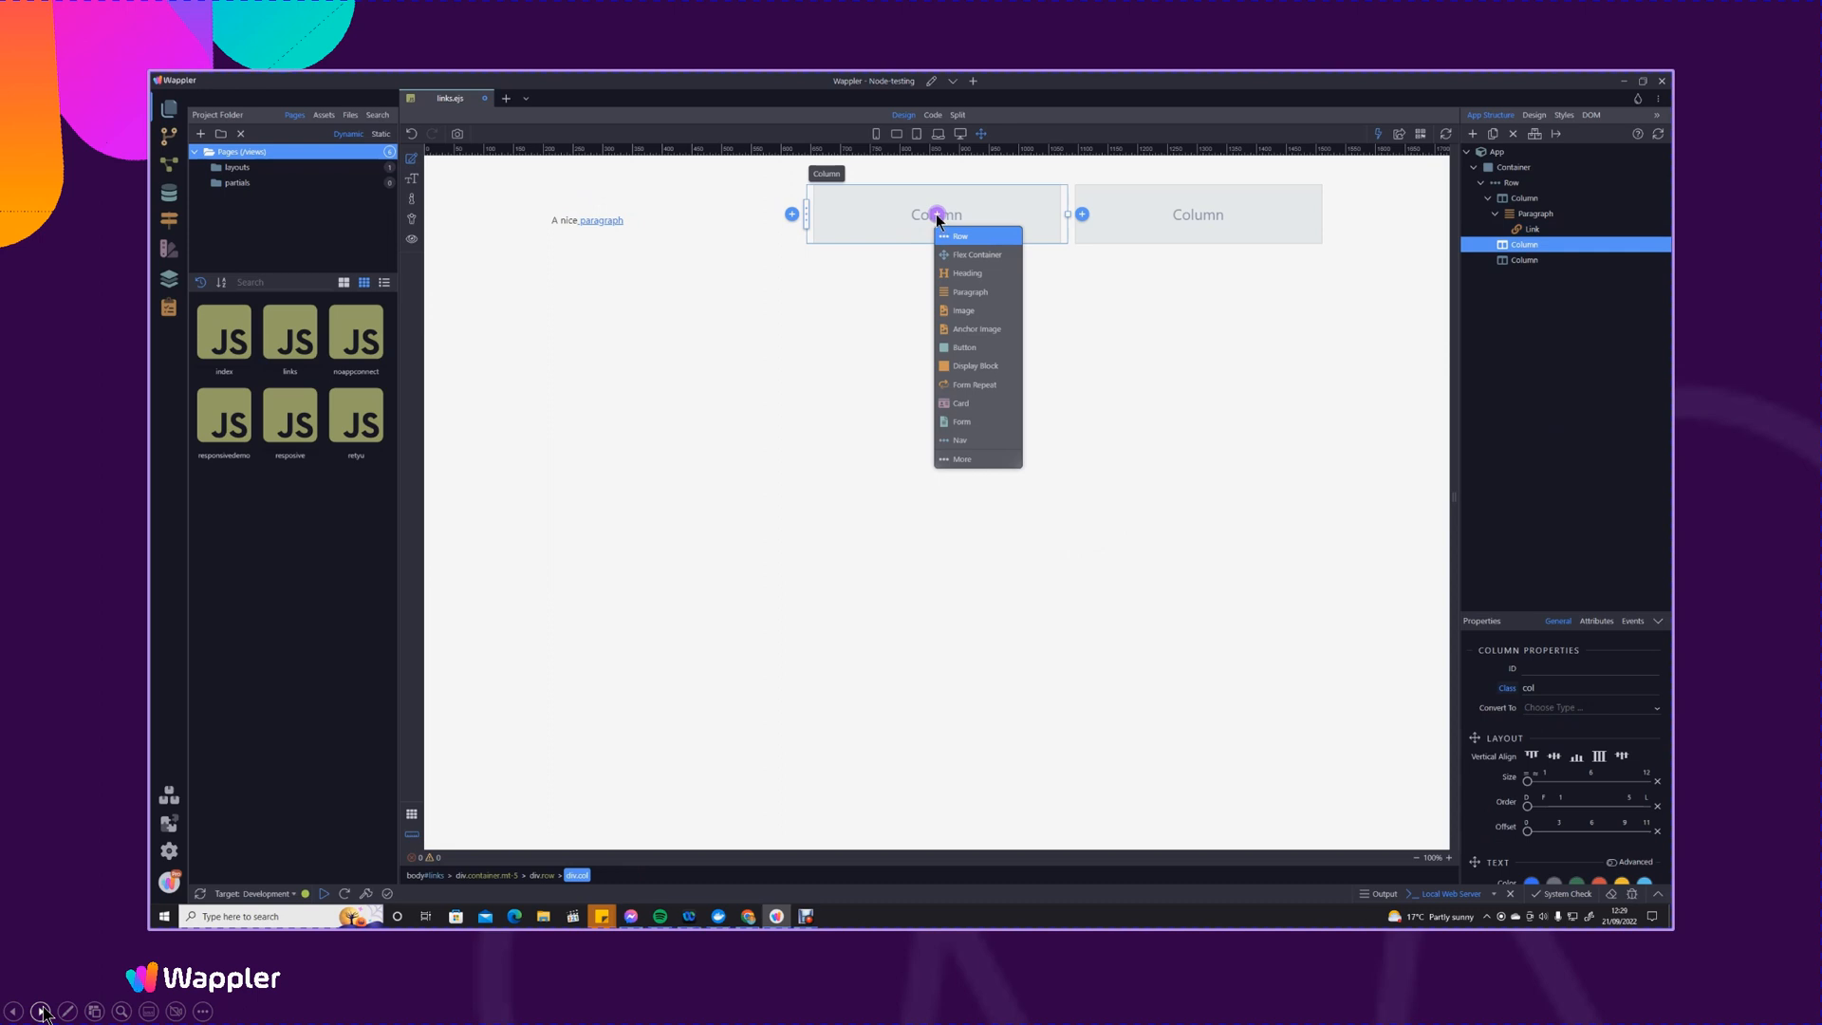
pyautogui.click(976, 330)
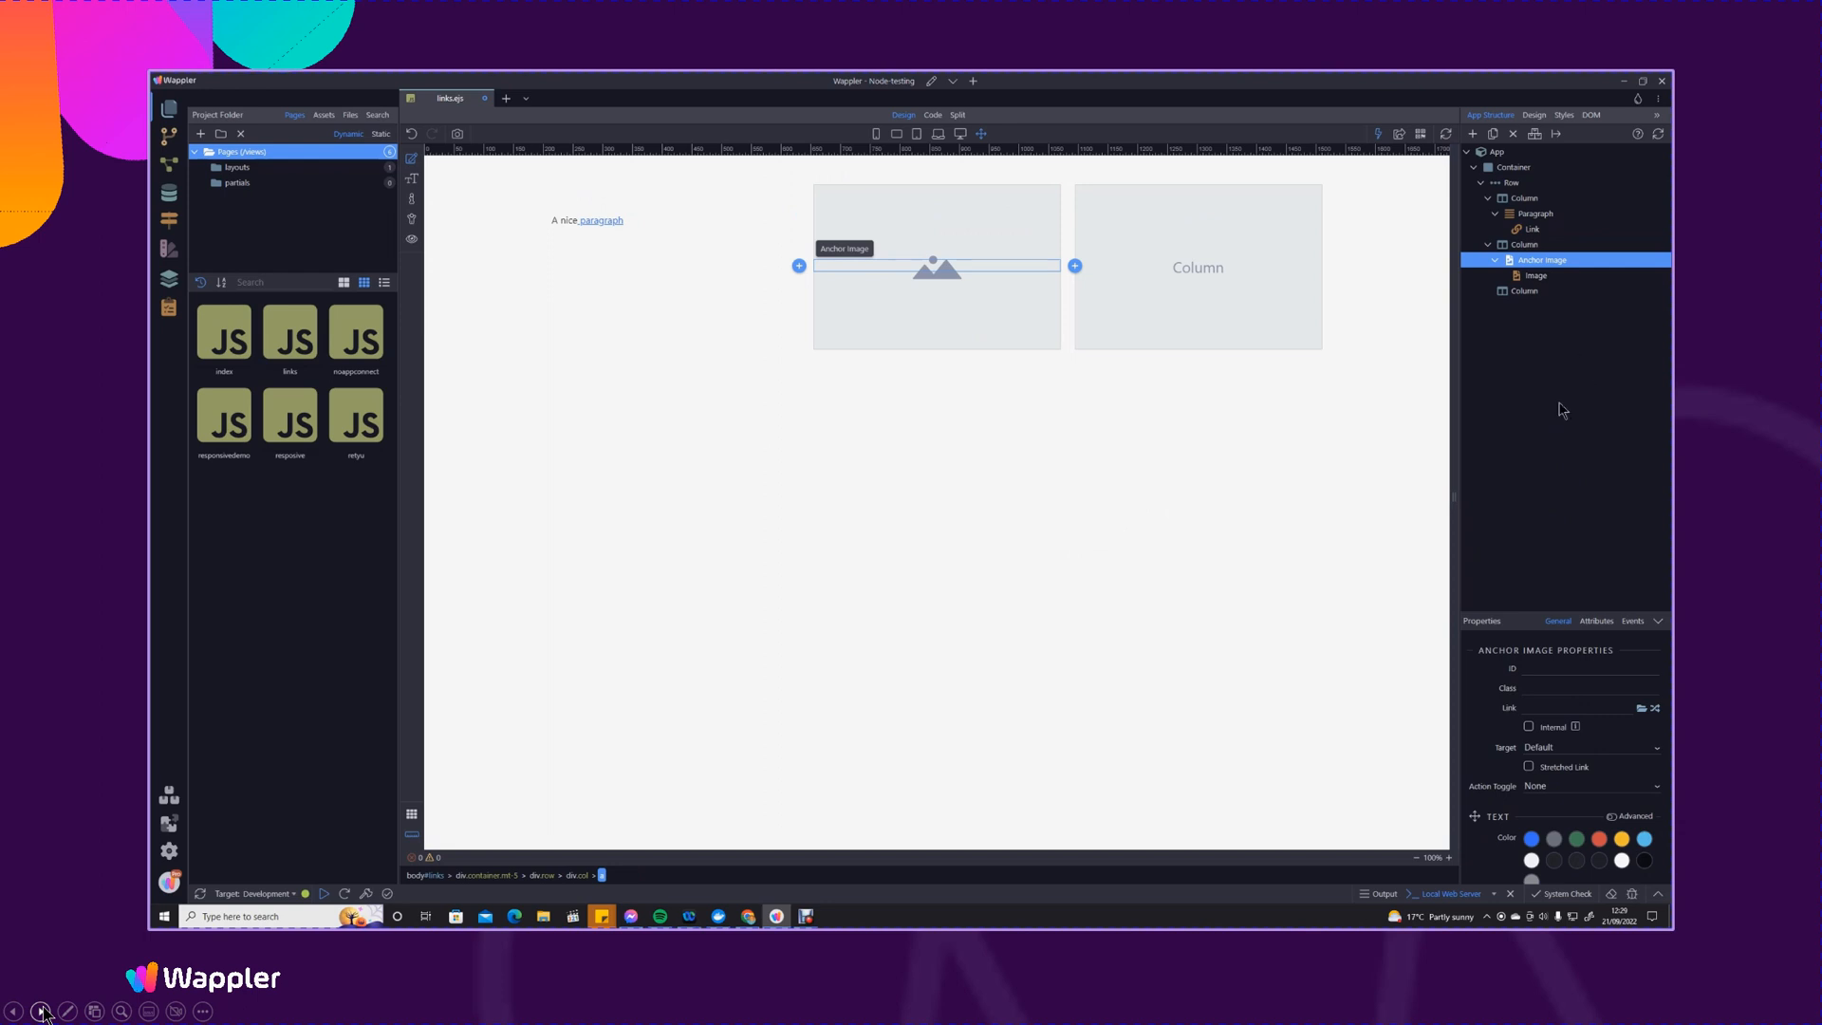
pyautogui.click(1537, 275)
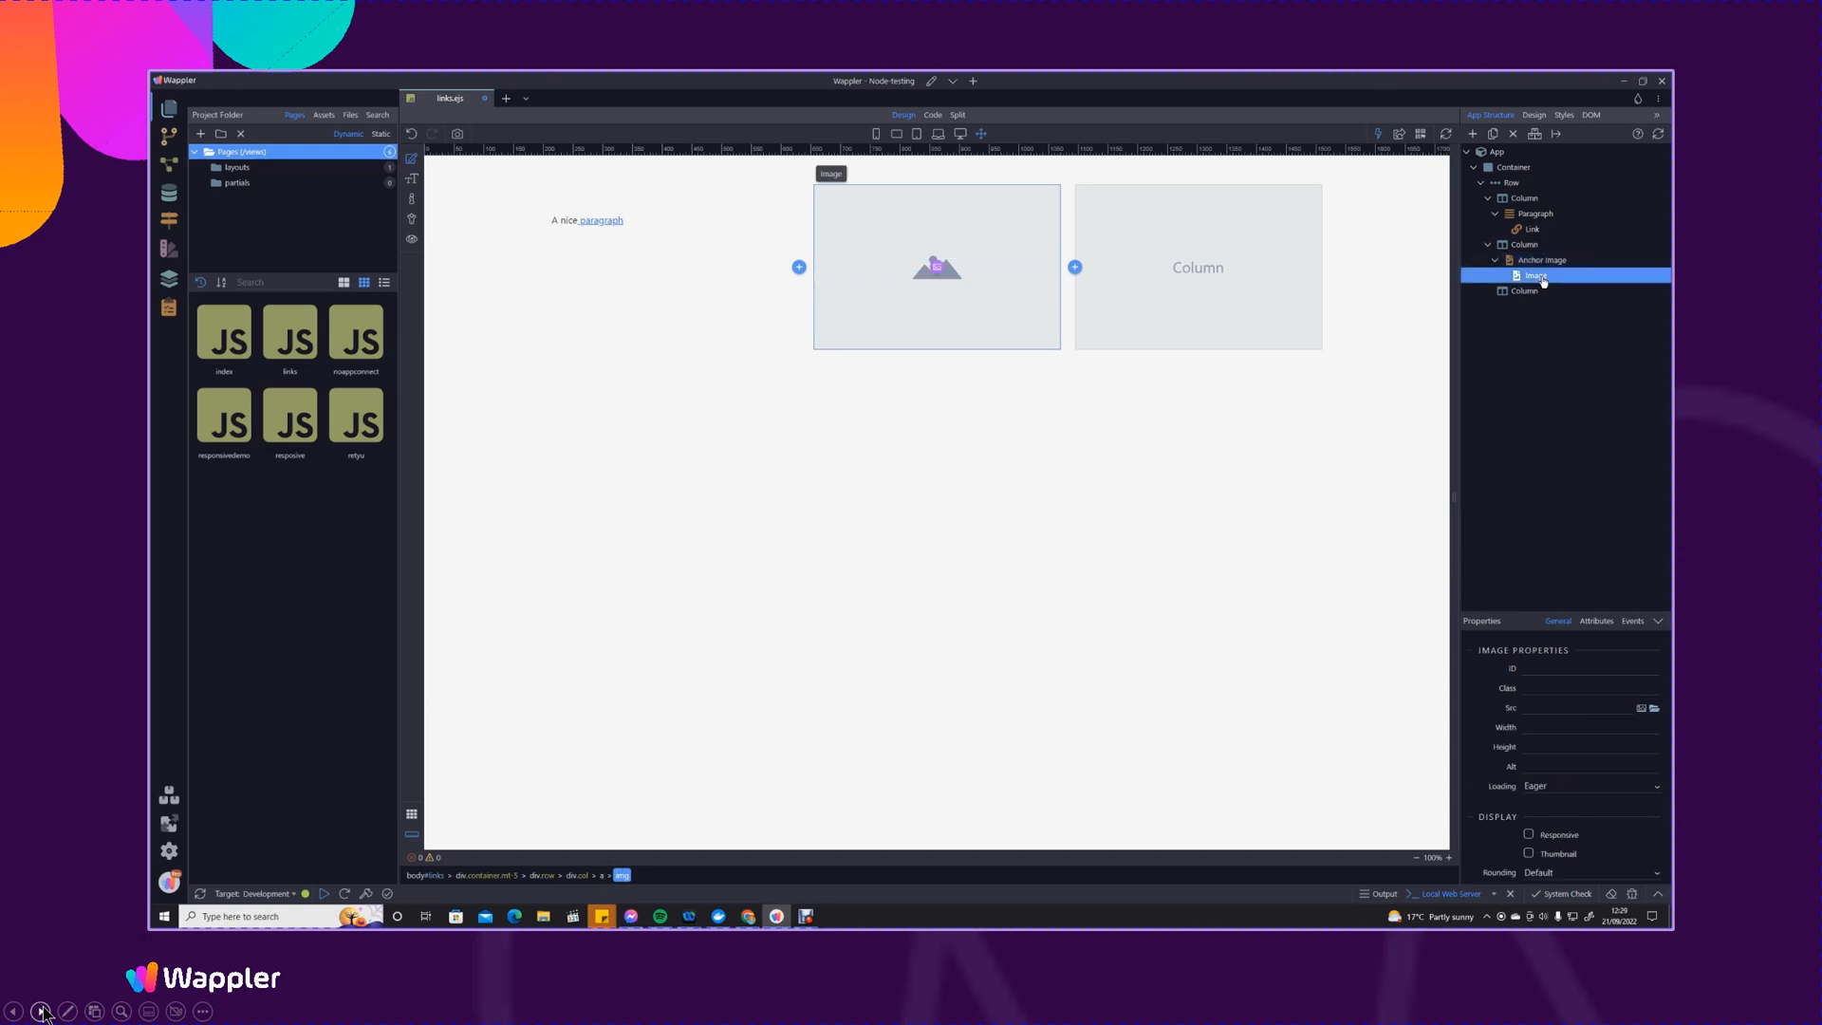
pyautogui.click(938, 269)
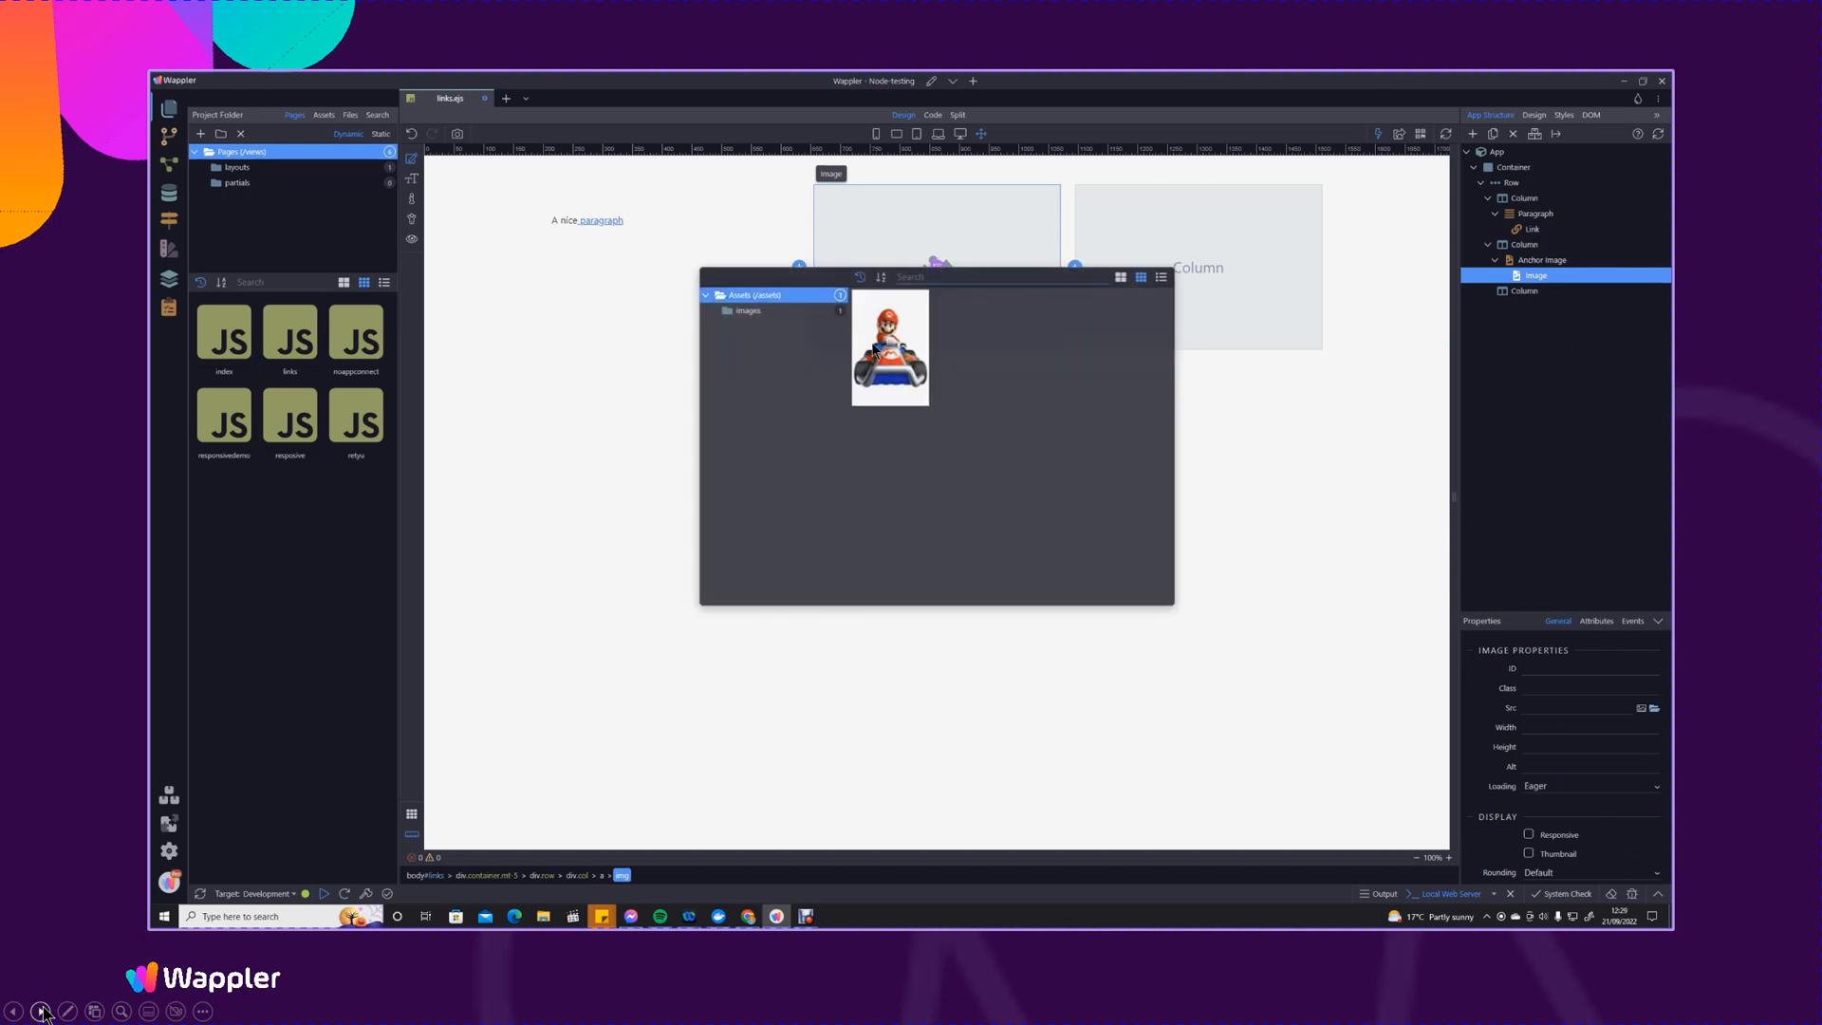
pyautogui.click(875, 350)
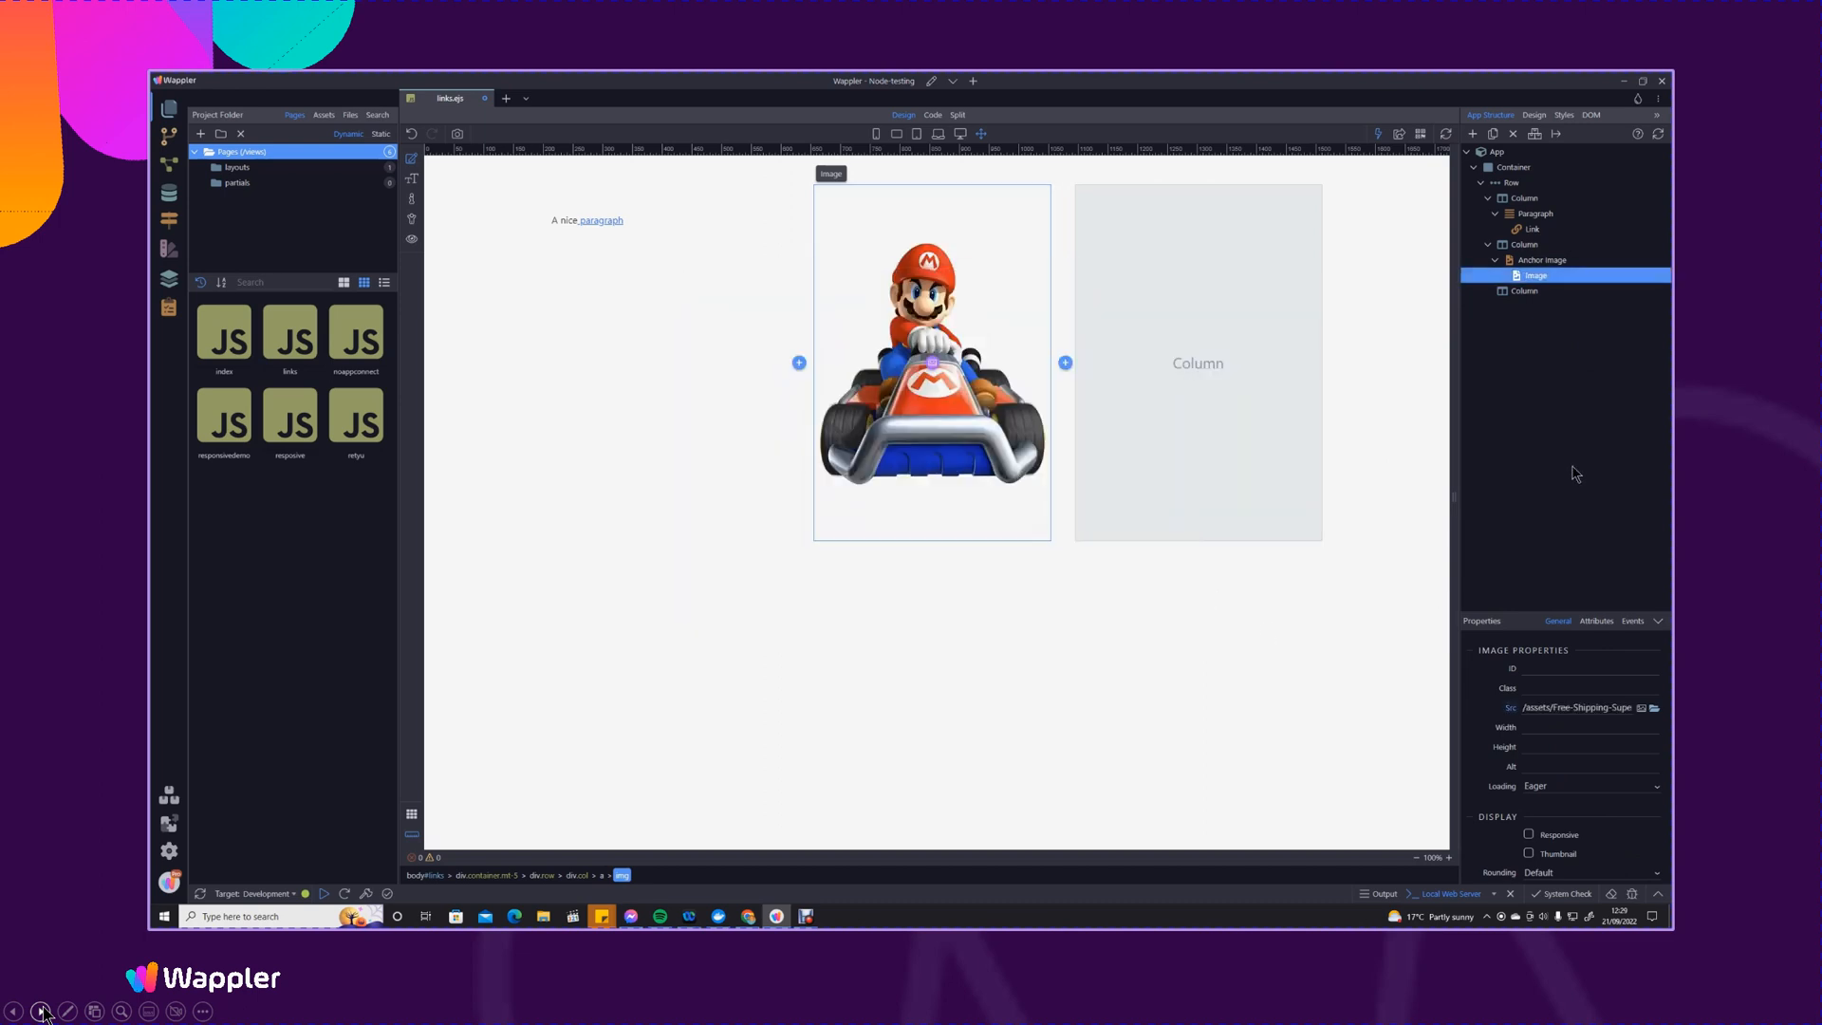
# Set the Anchor Image's link to the /responsivedemo route and deselect it
pyautogui.click(1531, 262)
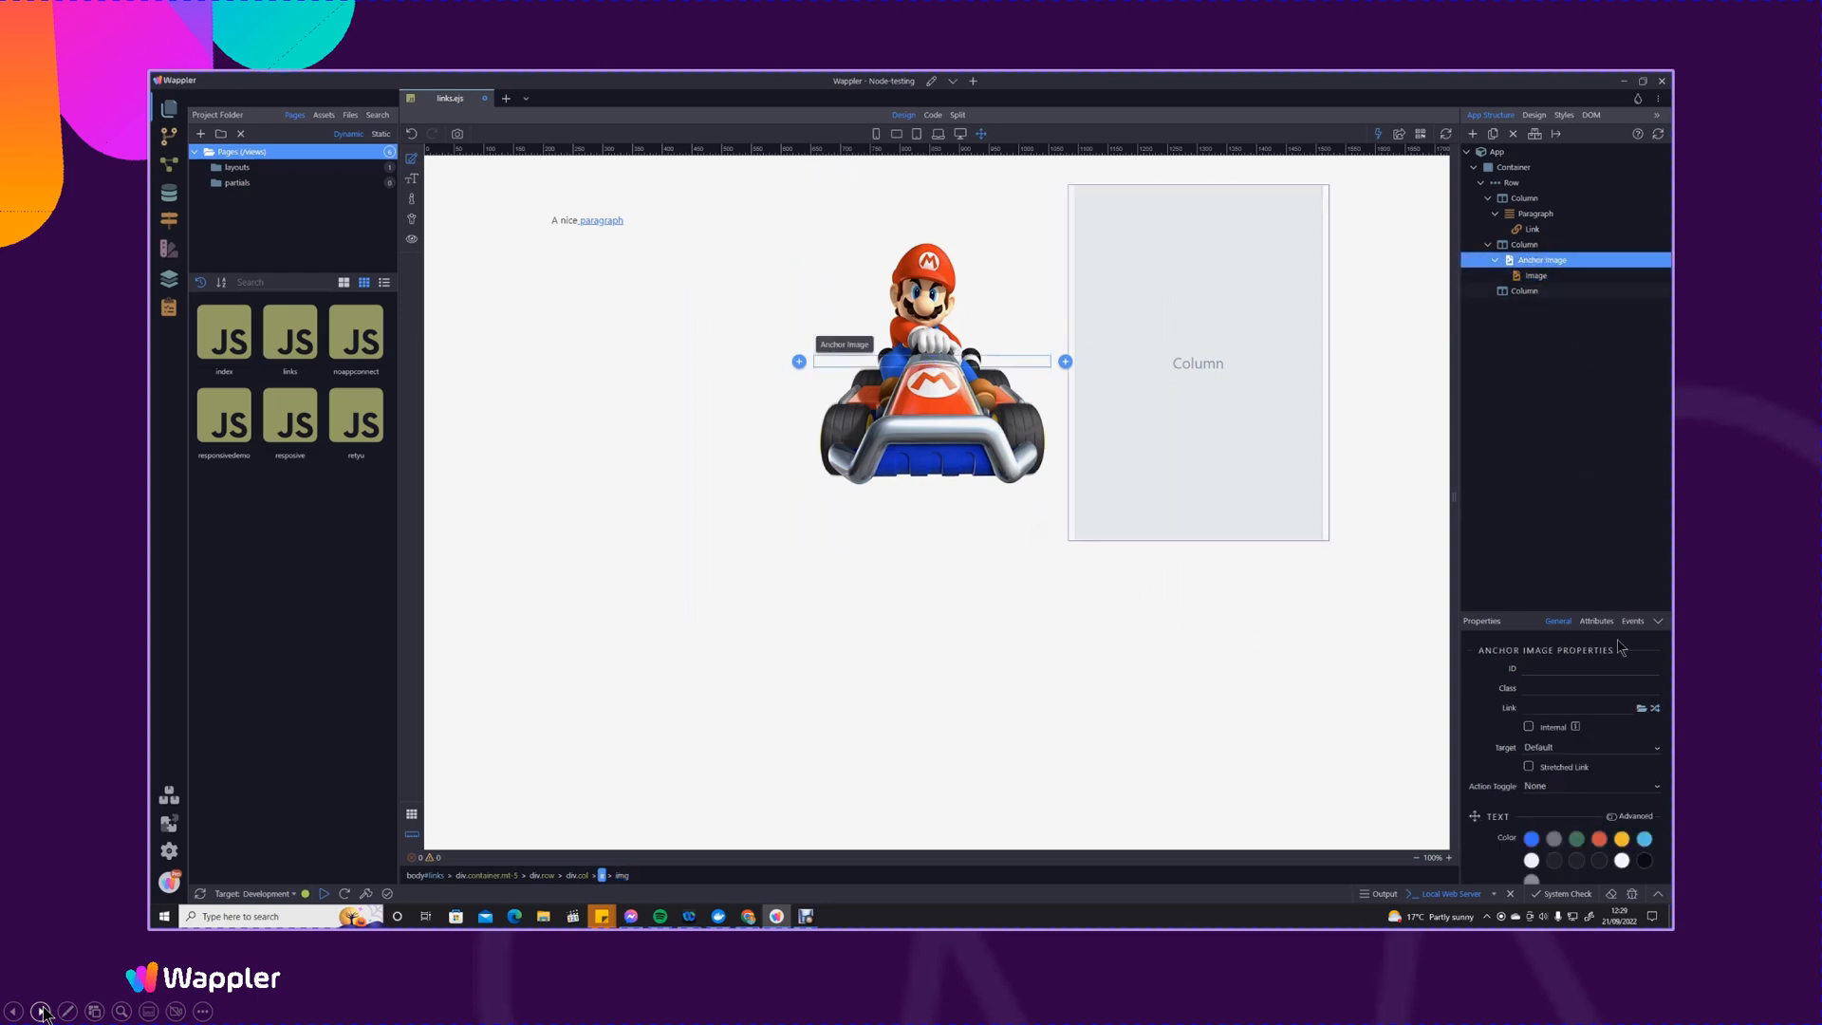
pyautogui.click(1643, 709)
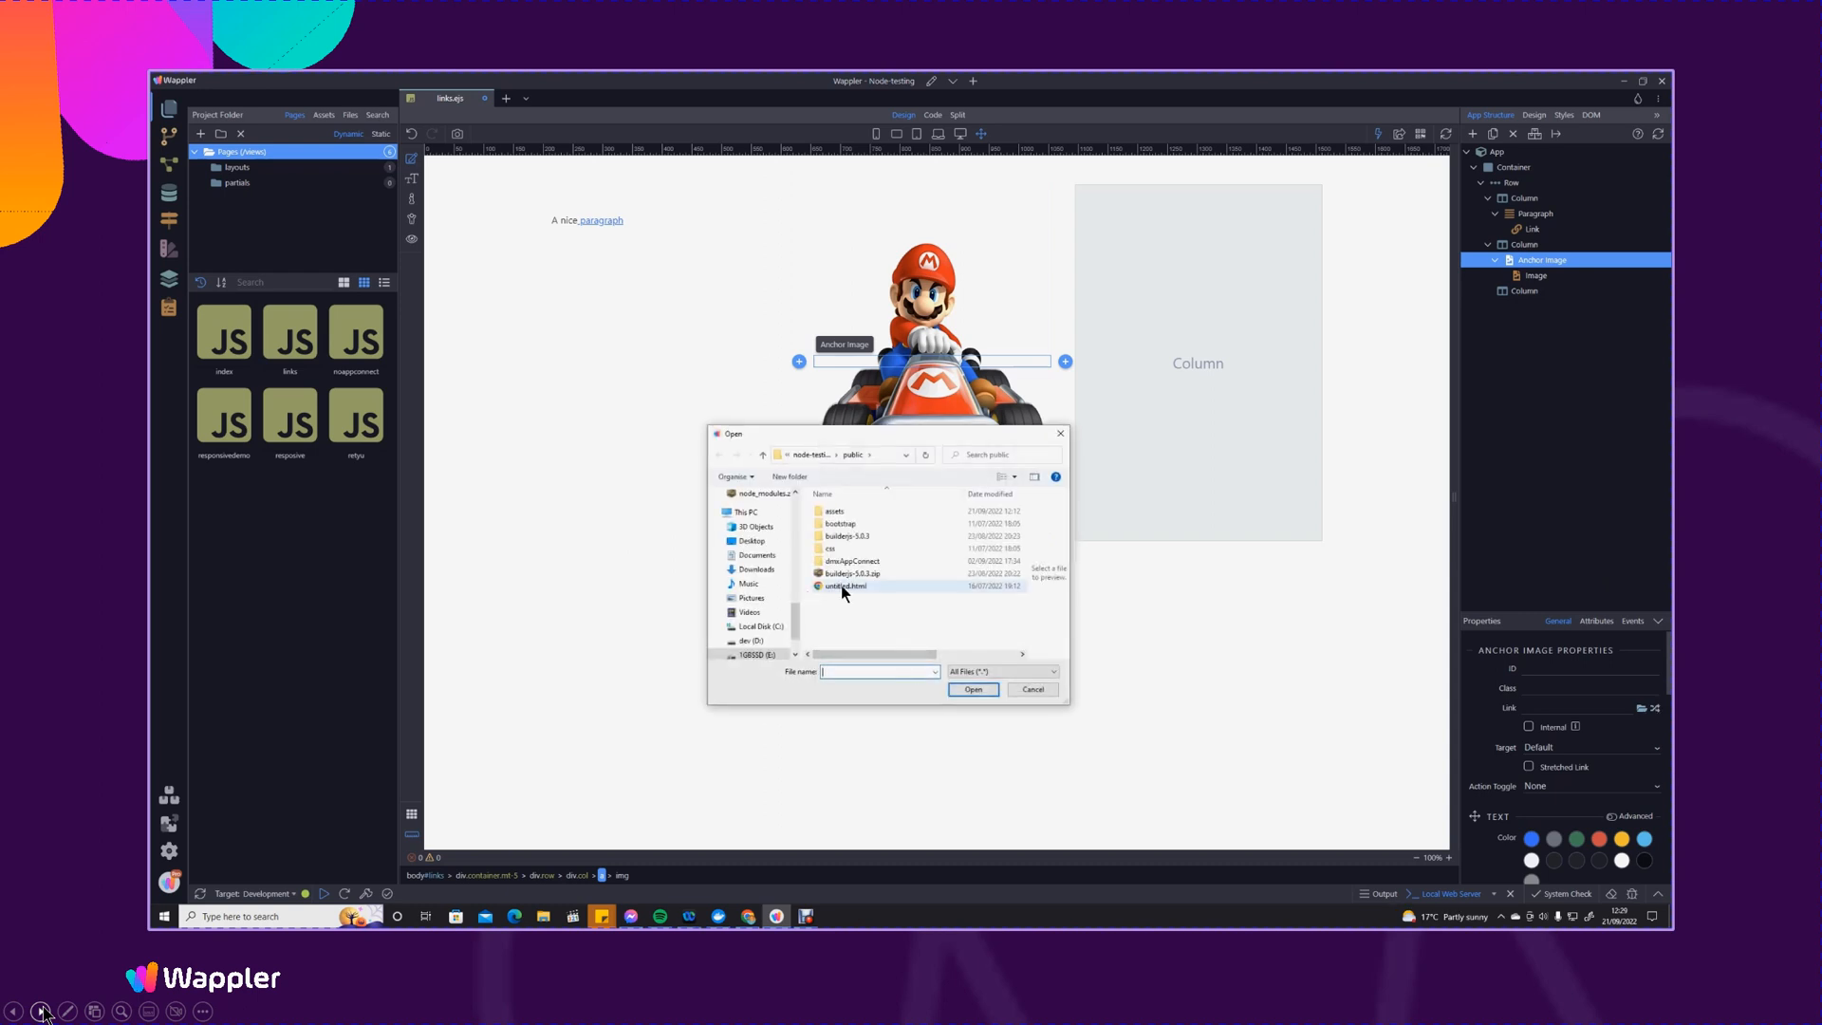
pyautogui.click(1033, 689)
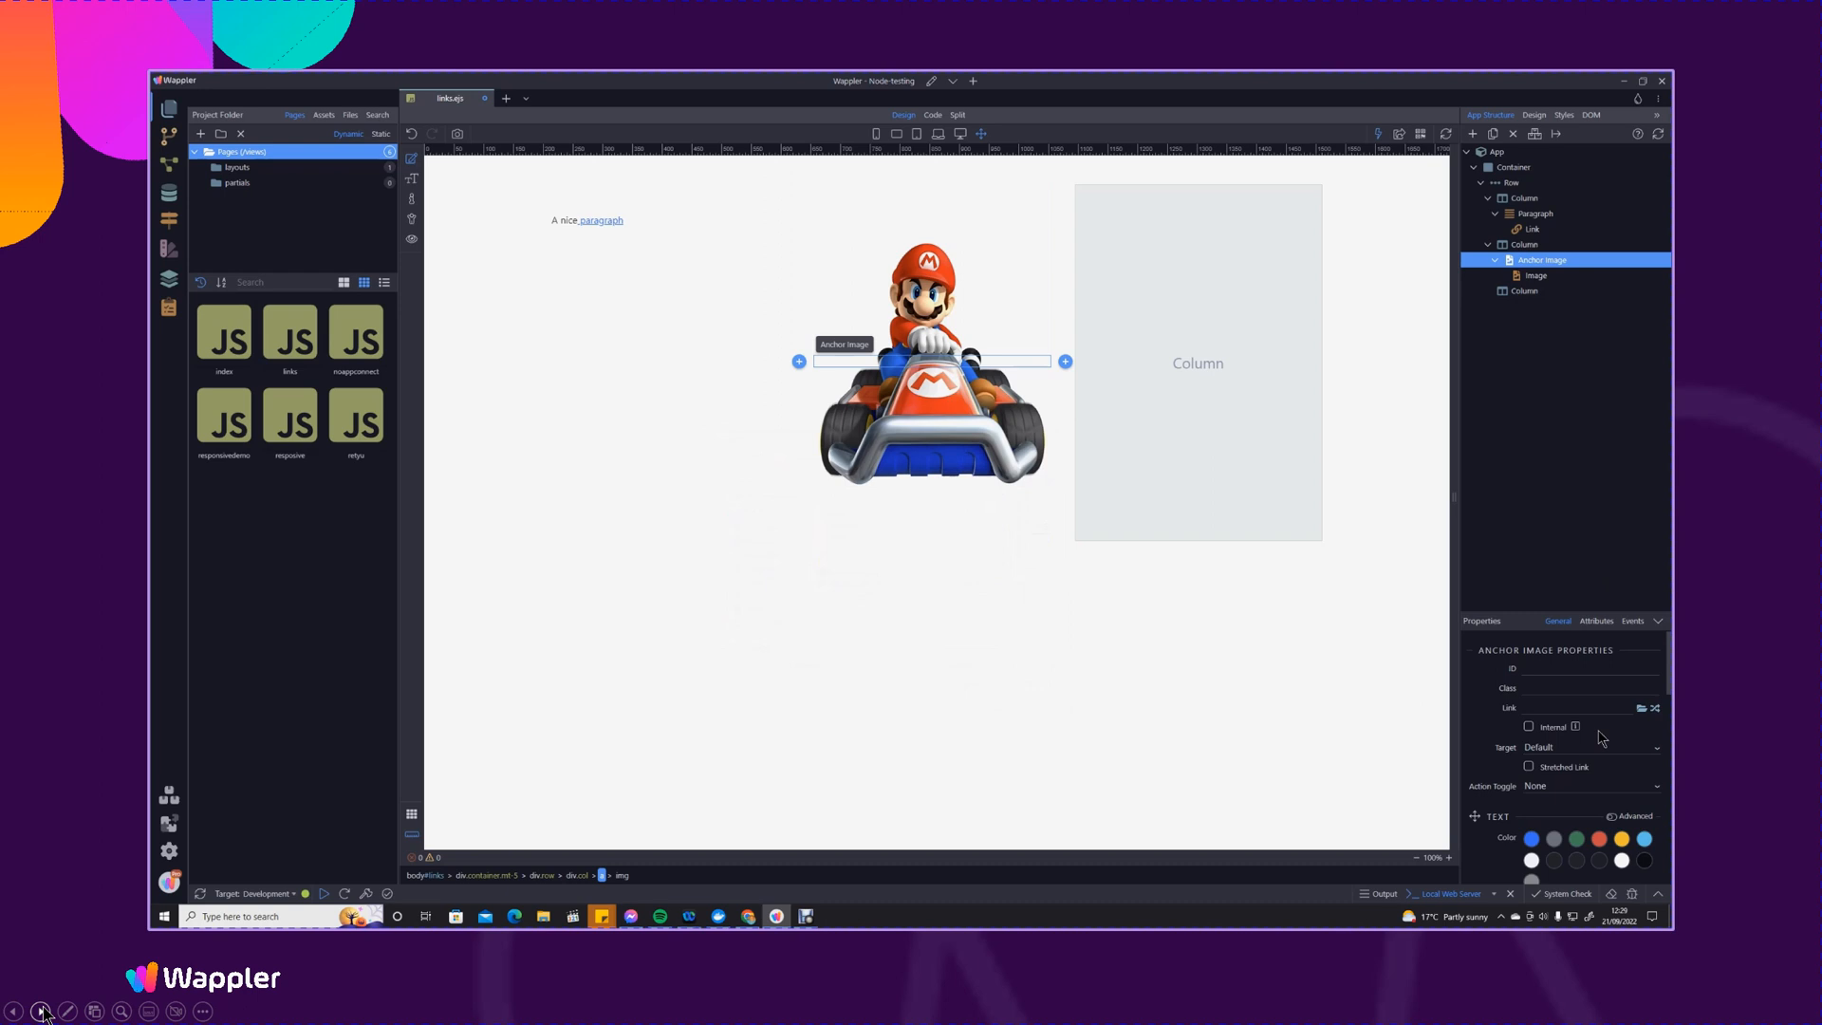
pyautogui.click(1654, 708)
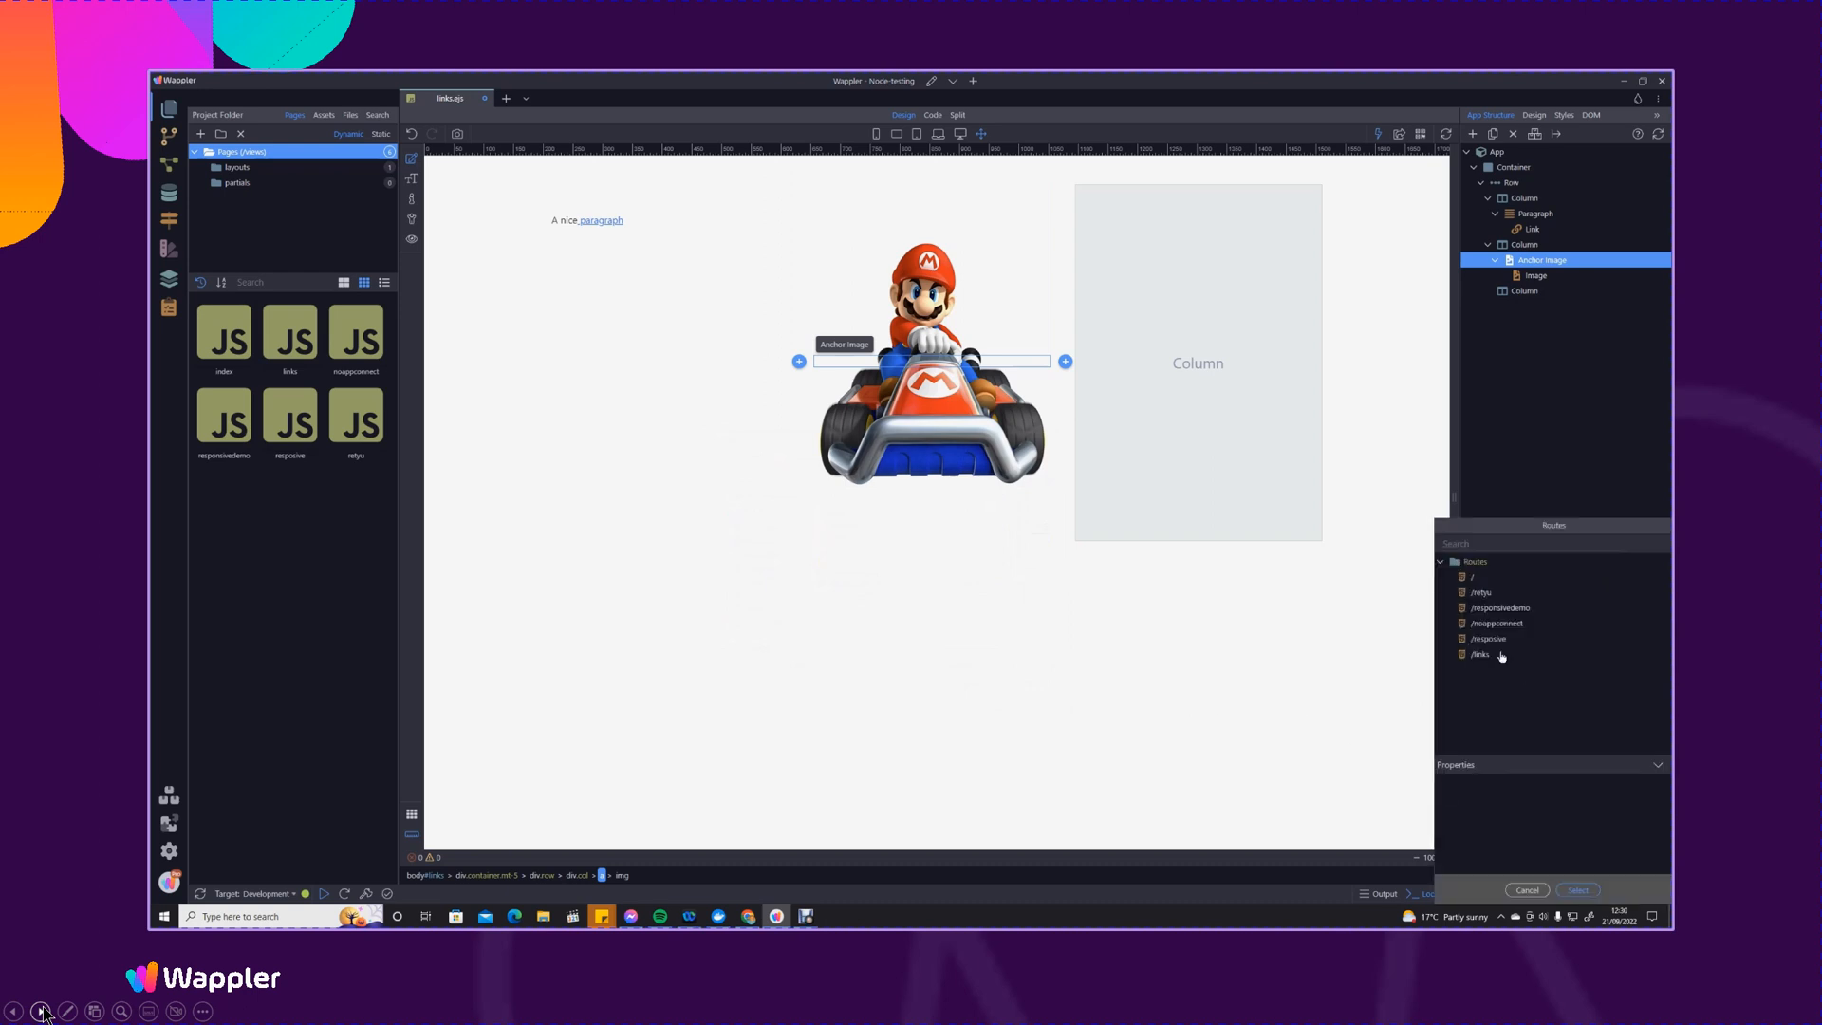
pyautogui.click(1504, 608)
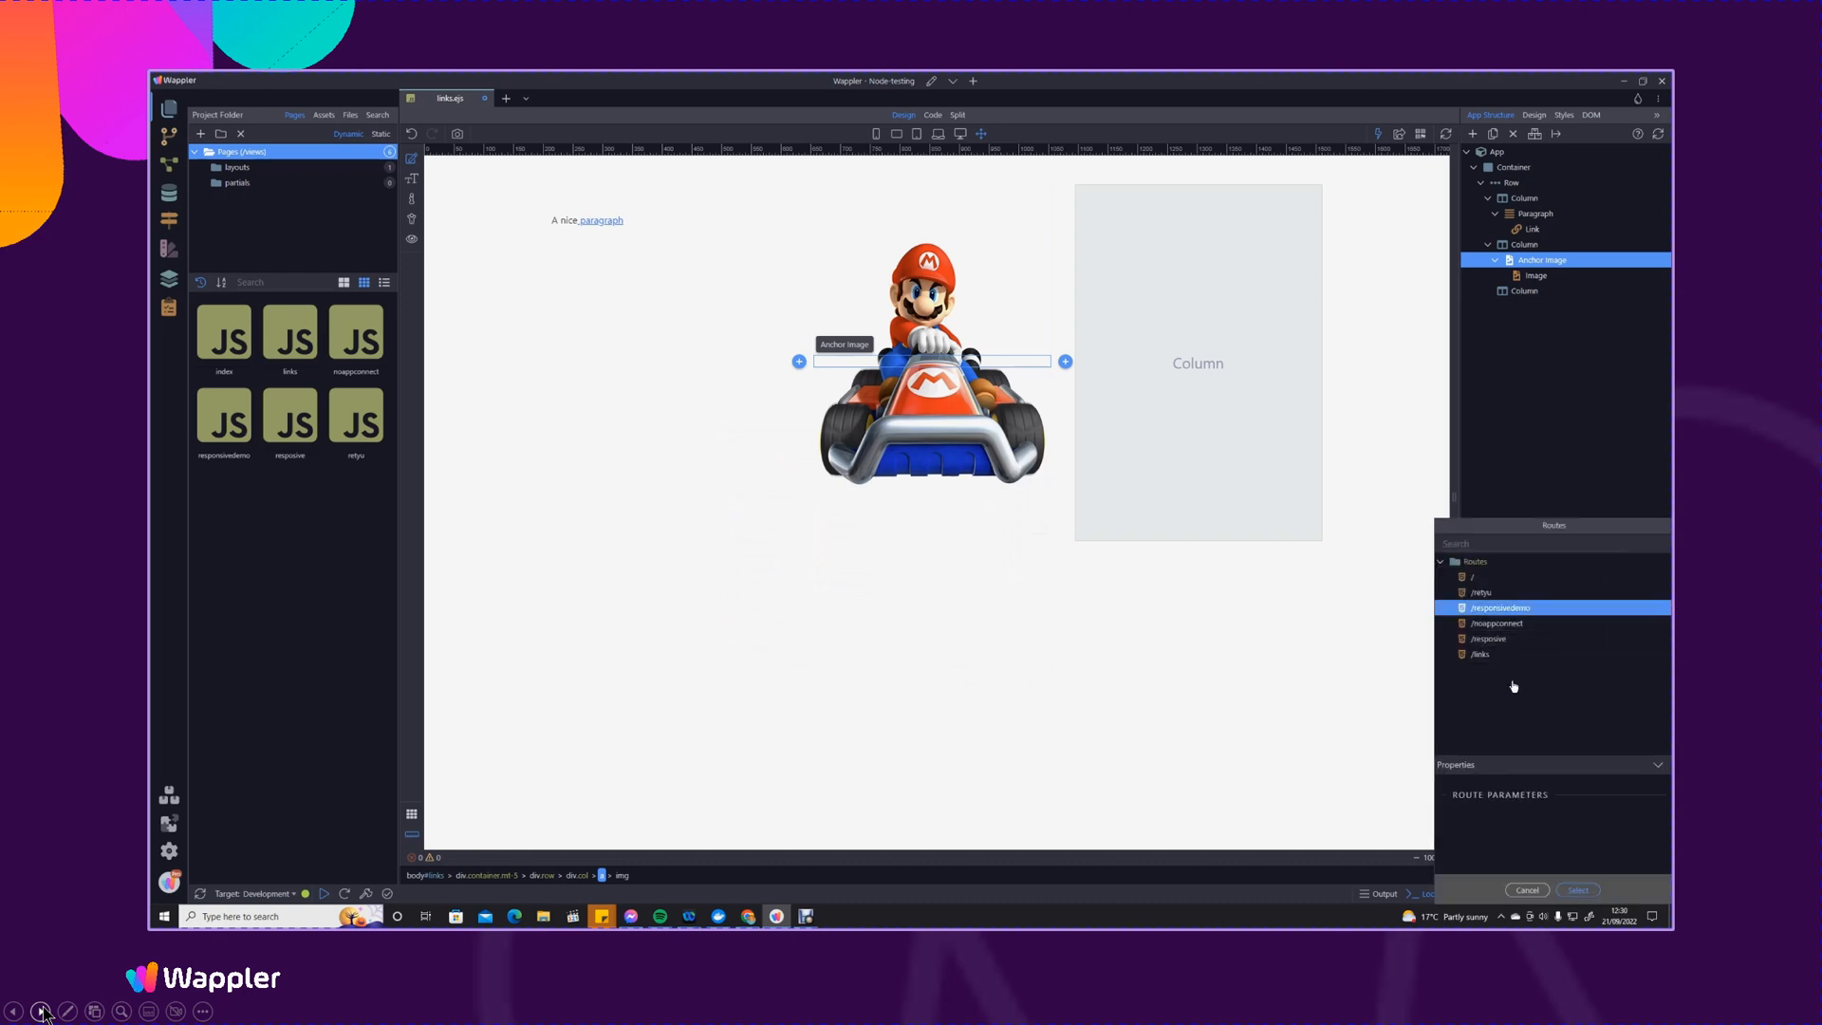
pyautogui.click(1577, 891)
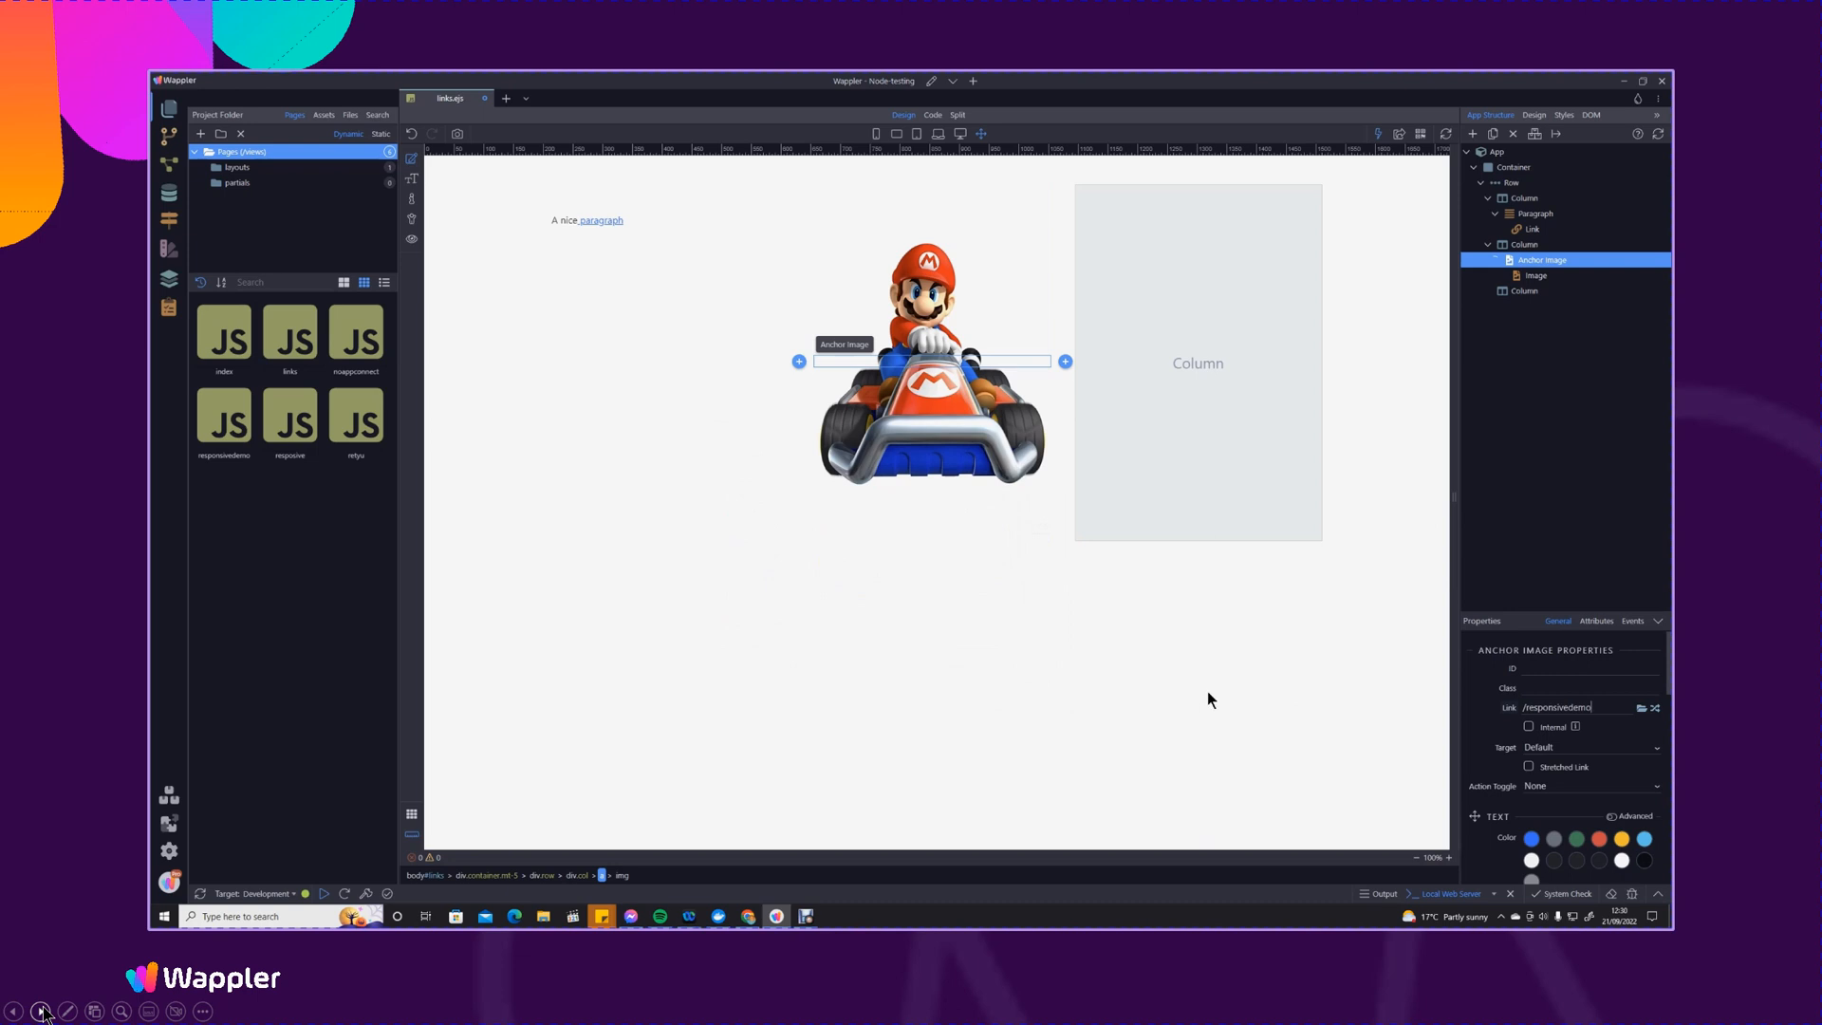
pyautogui.click(954, 655)
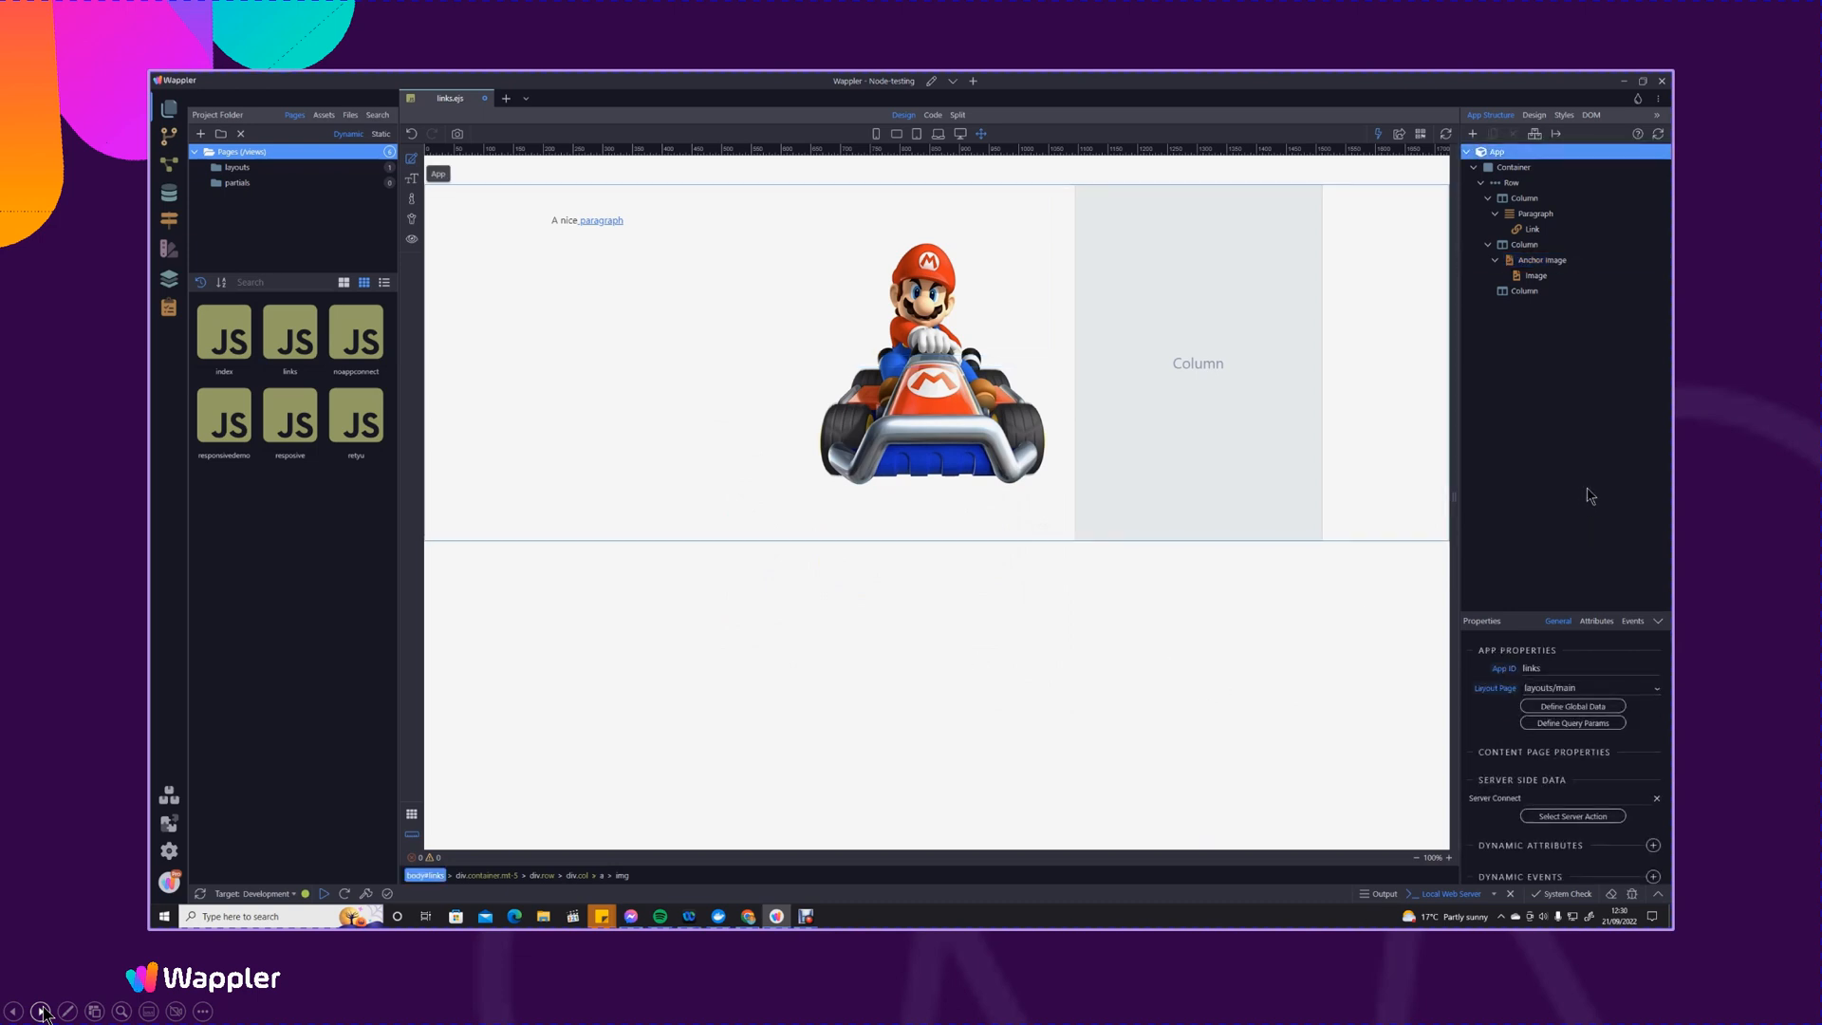
# Insert an Anchor Button into the third column and give it the Primary style
pyautogui.click(1198, 362)
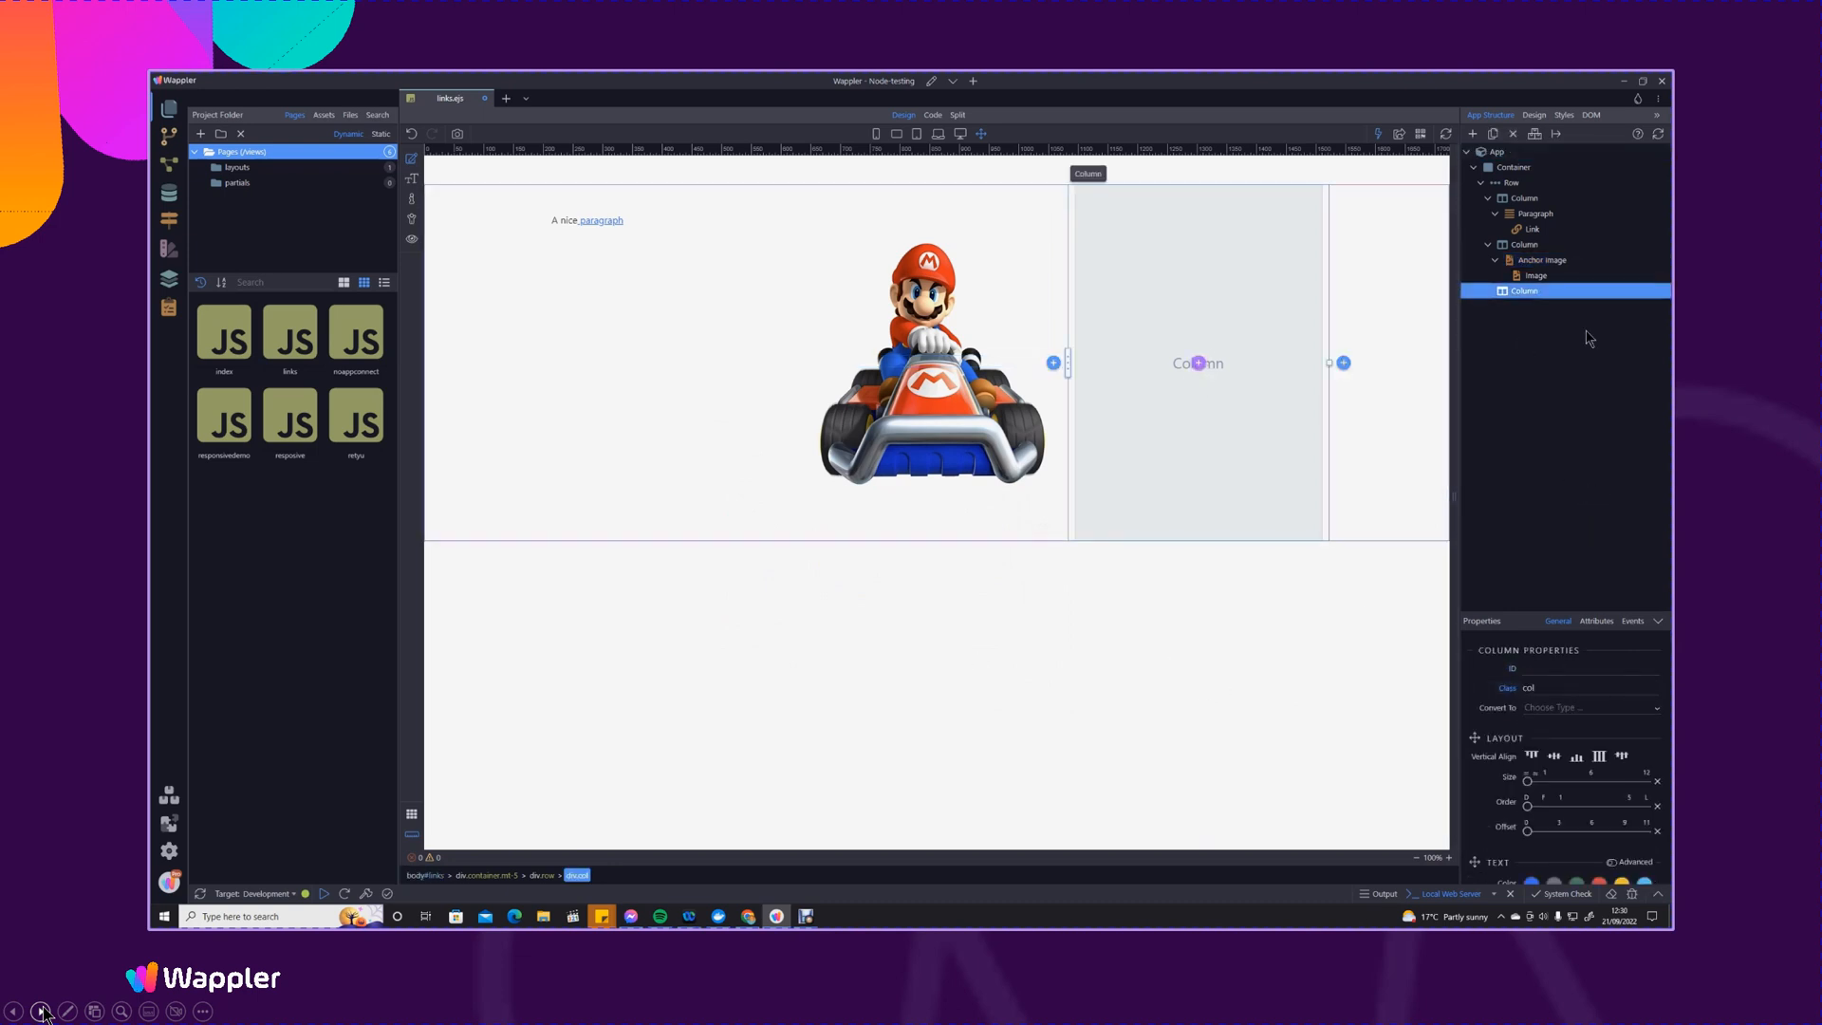
pyautogui.rightClick(1533, 297)
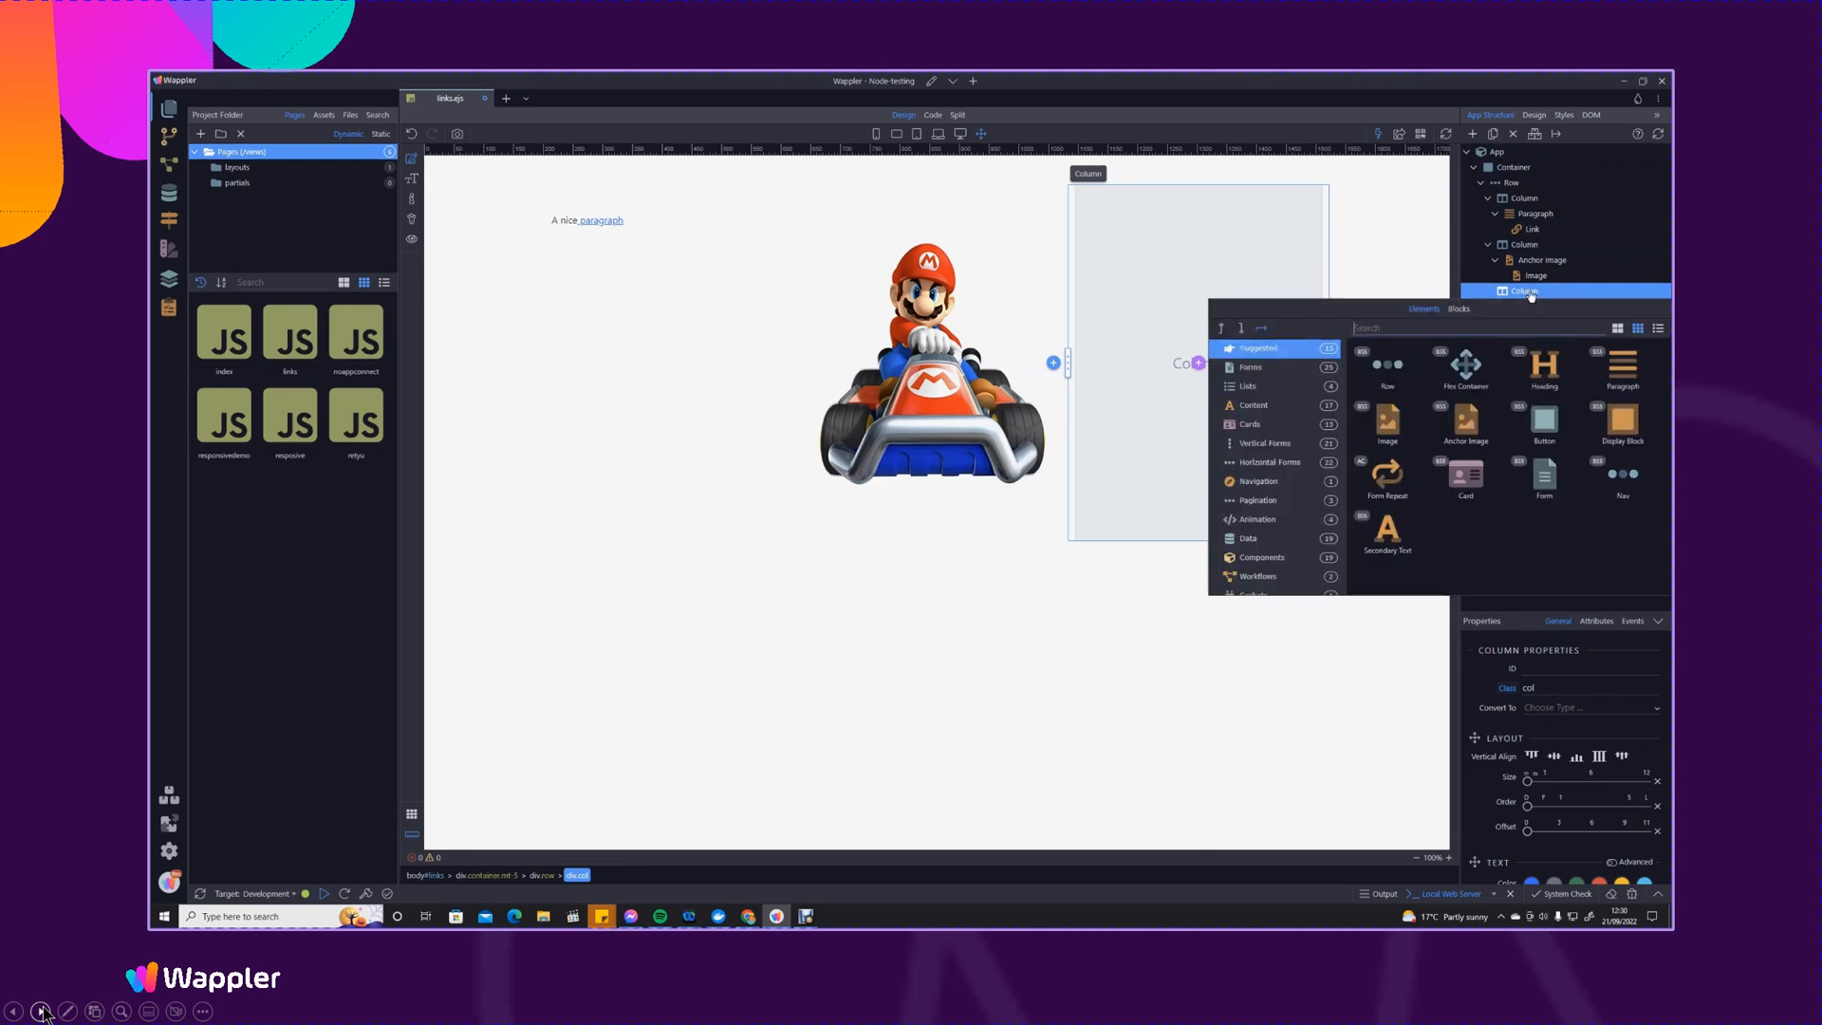
pyautogui.write('anch')
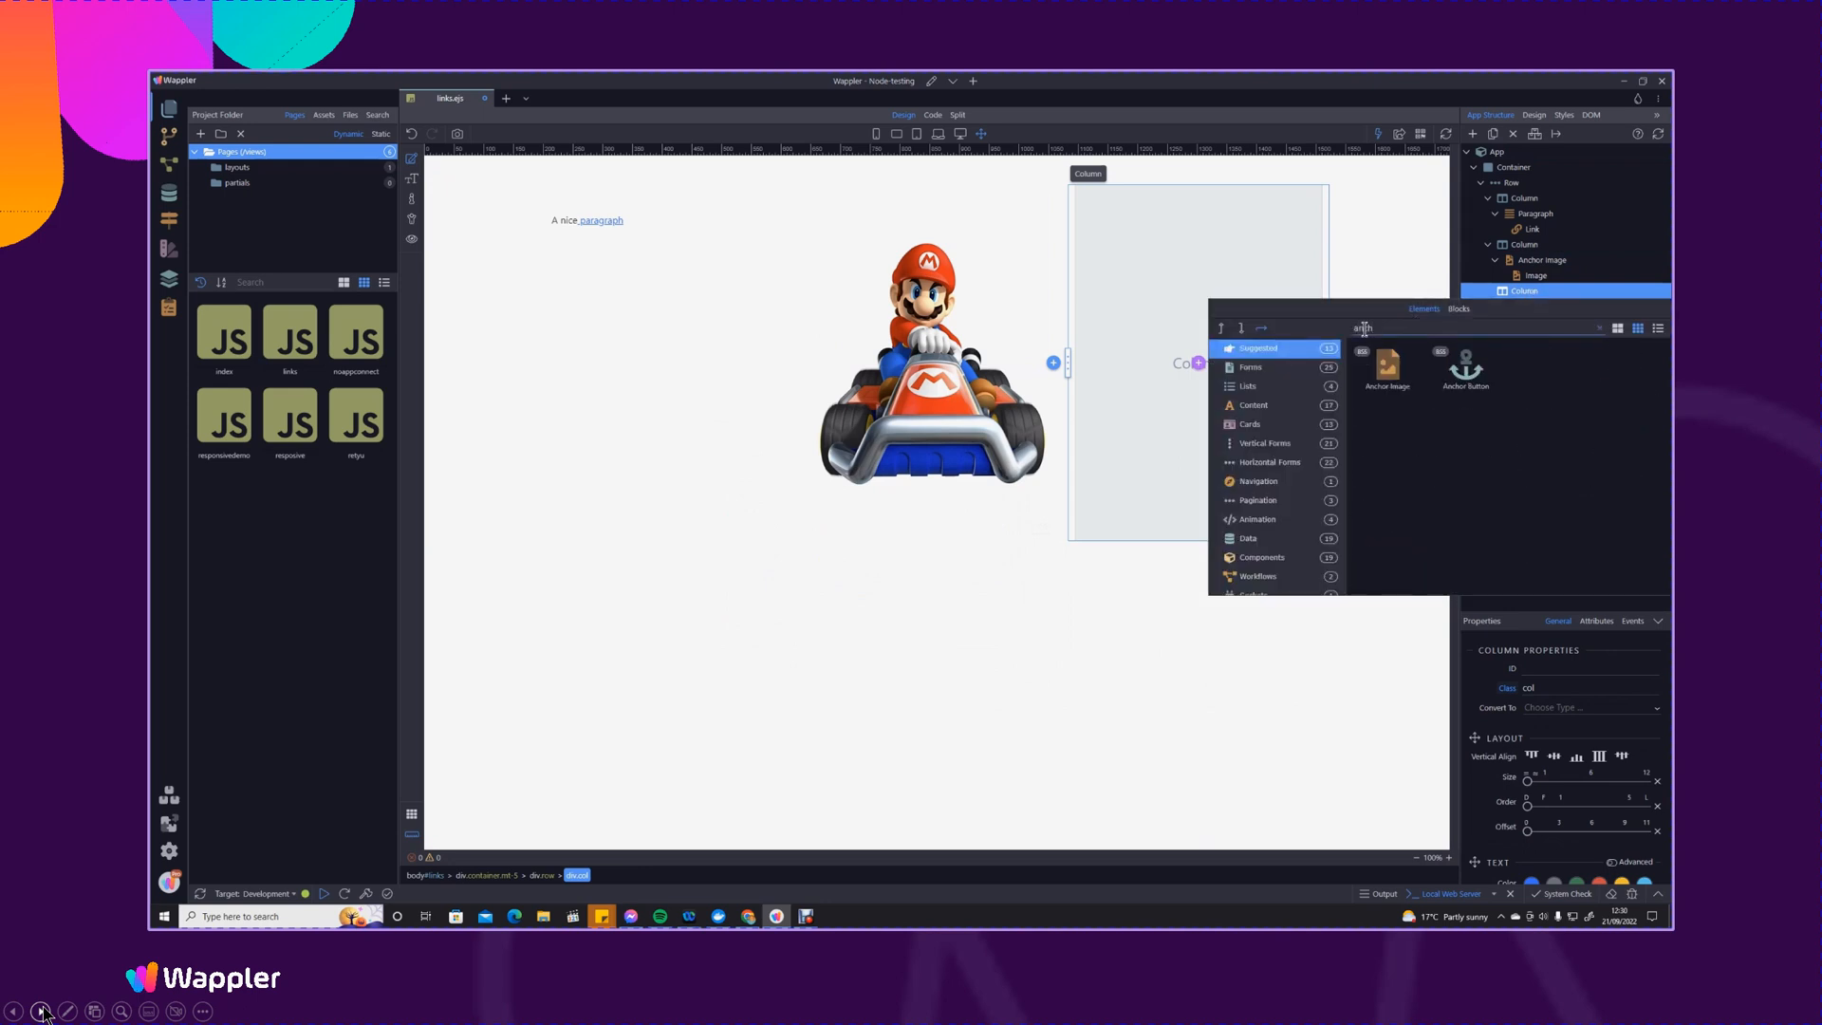
pyautogui.click(1466, 370)
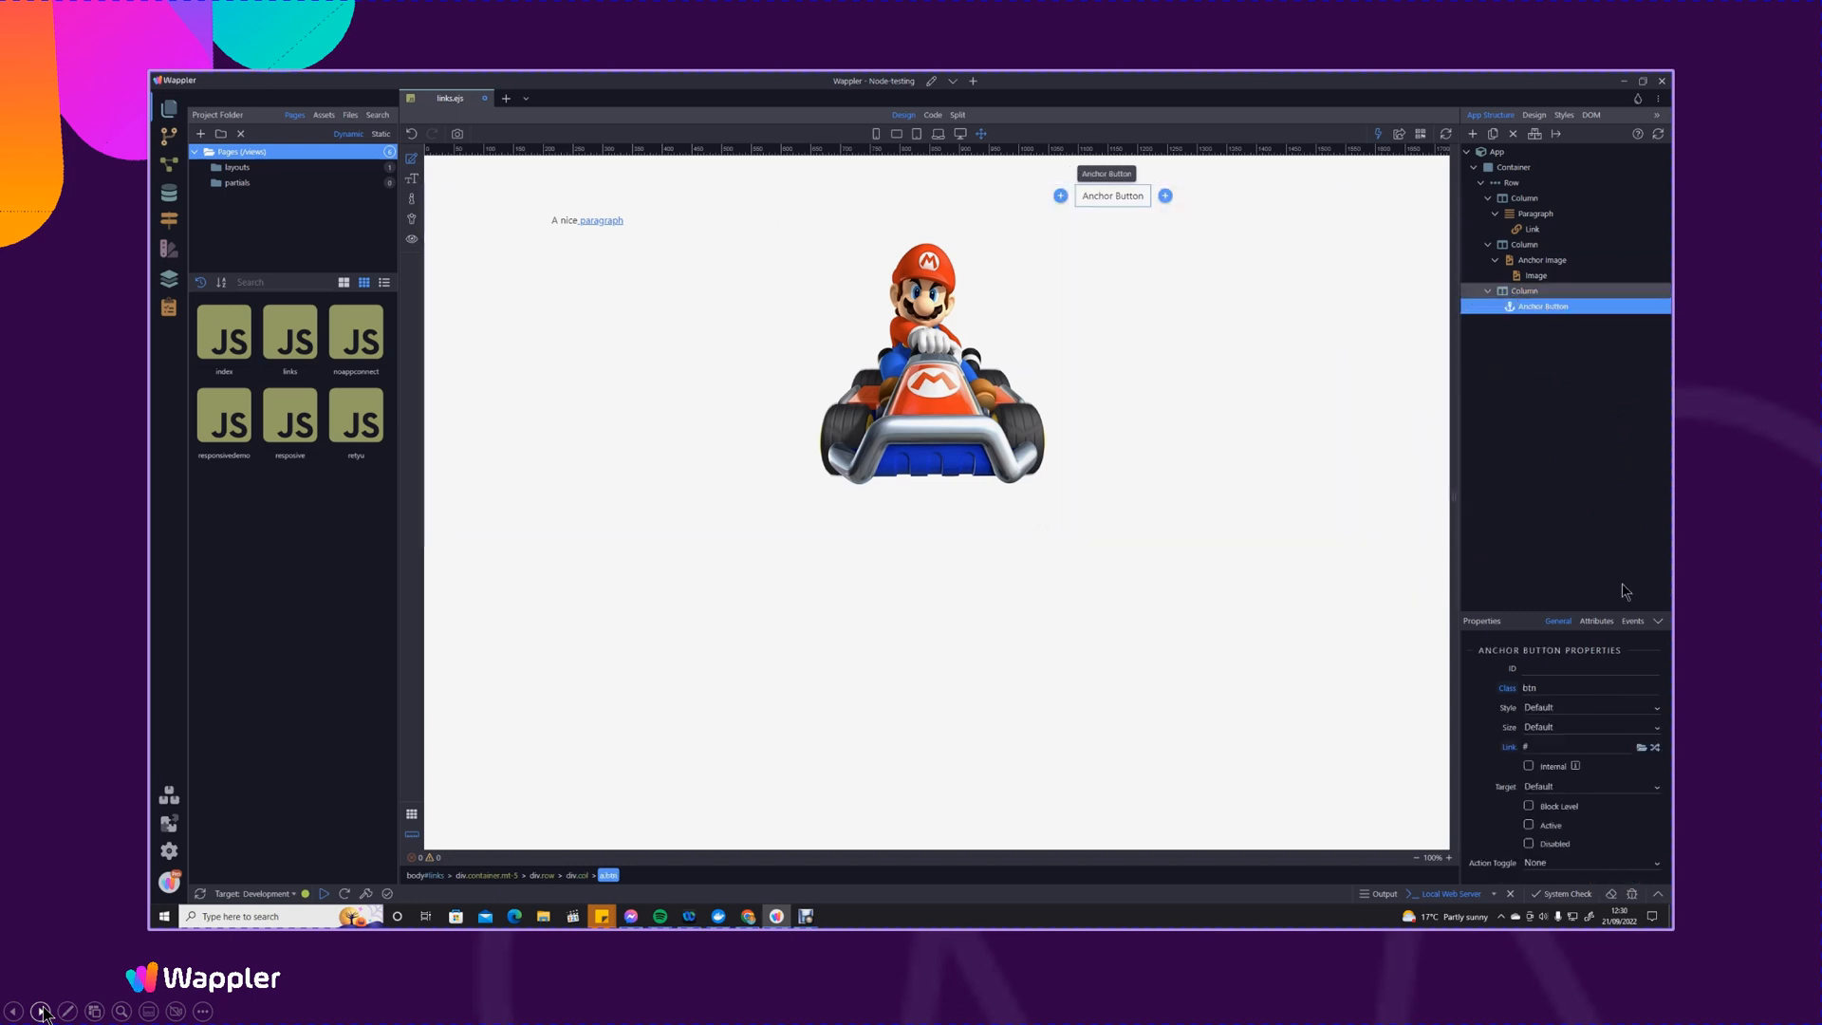
pyautogui.click(1547, 708)
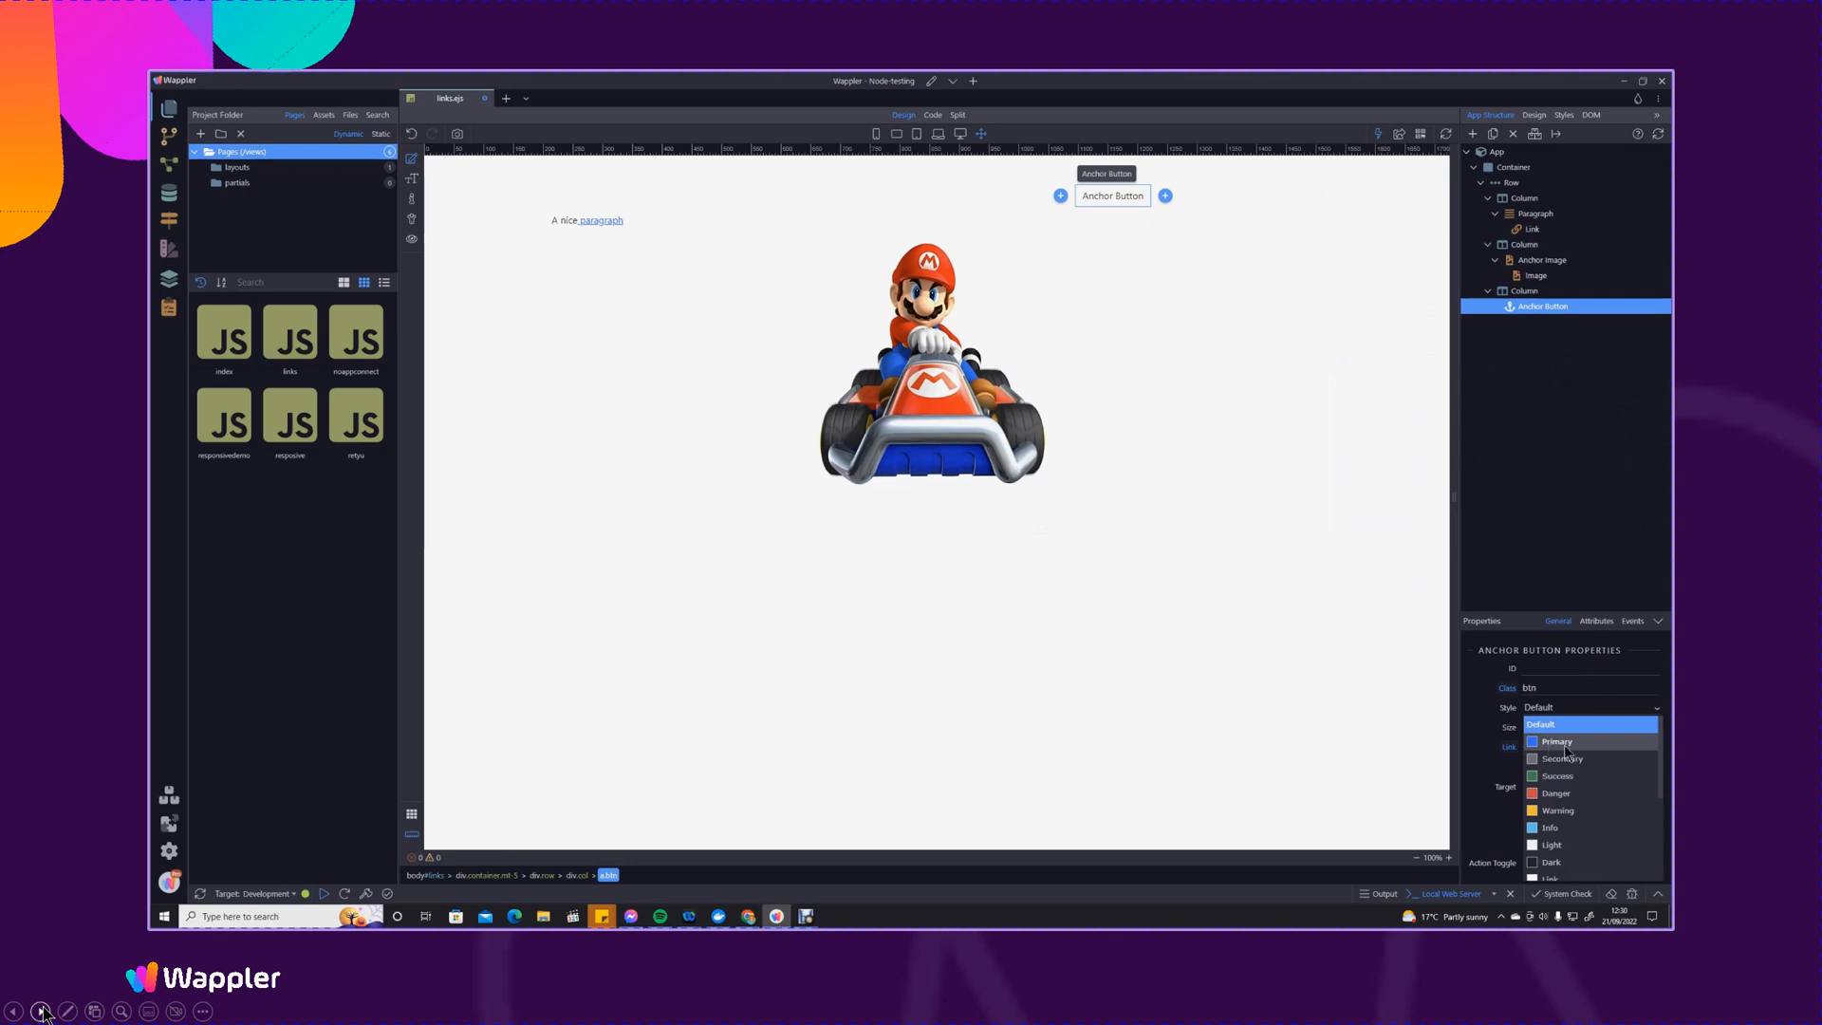
pyautogui.click(1558, 742)
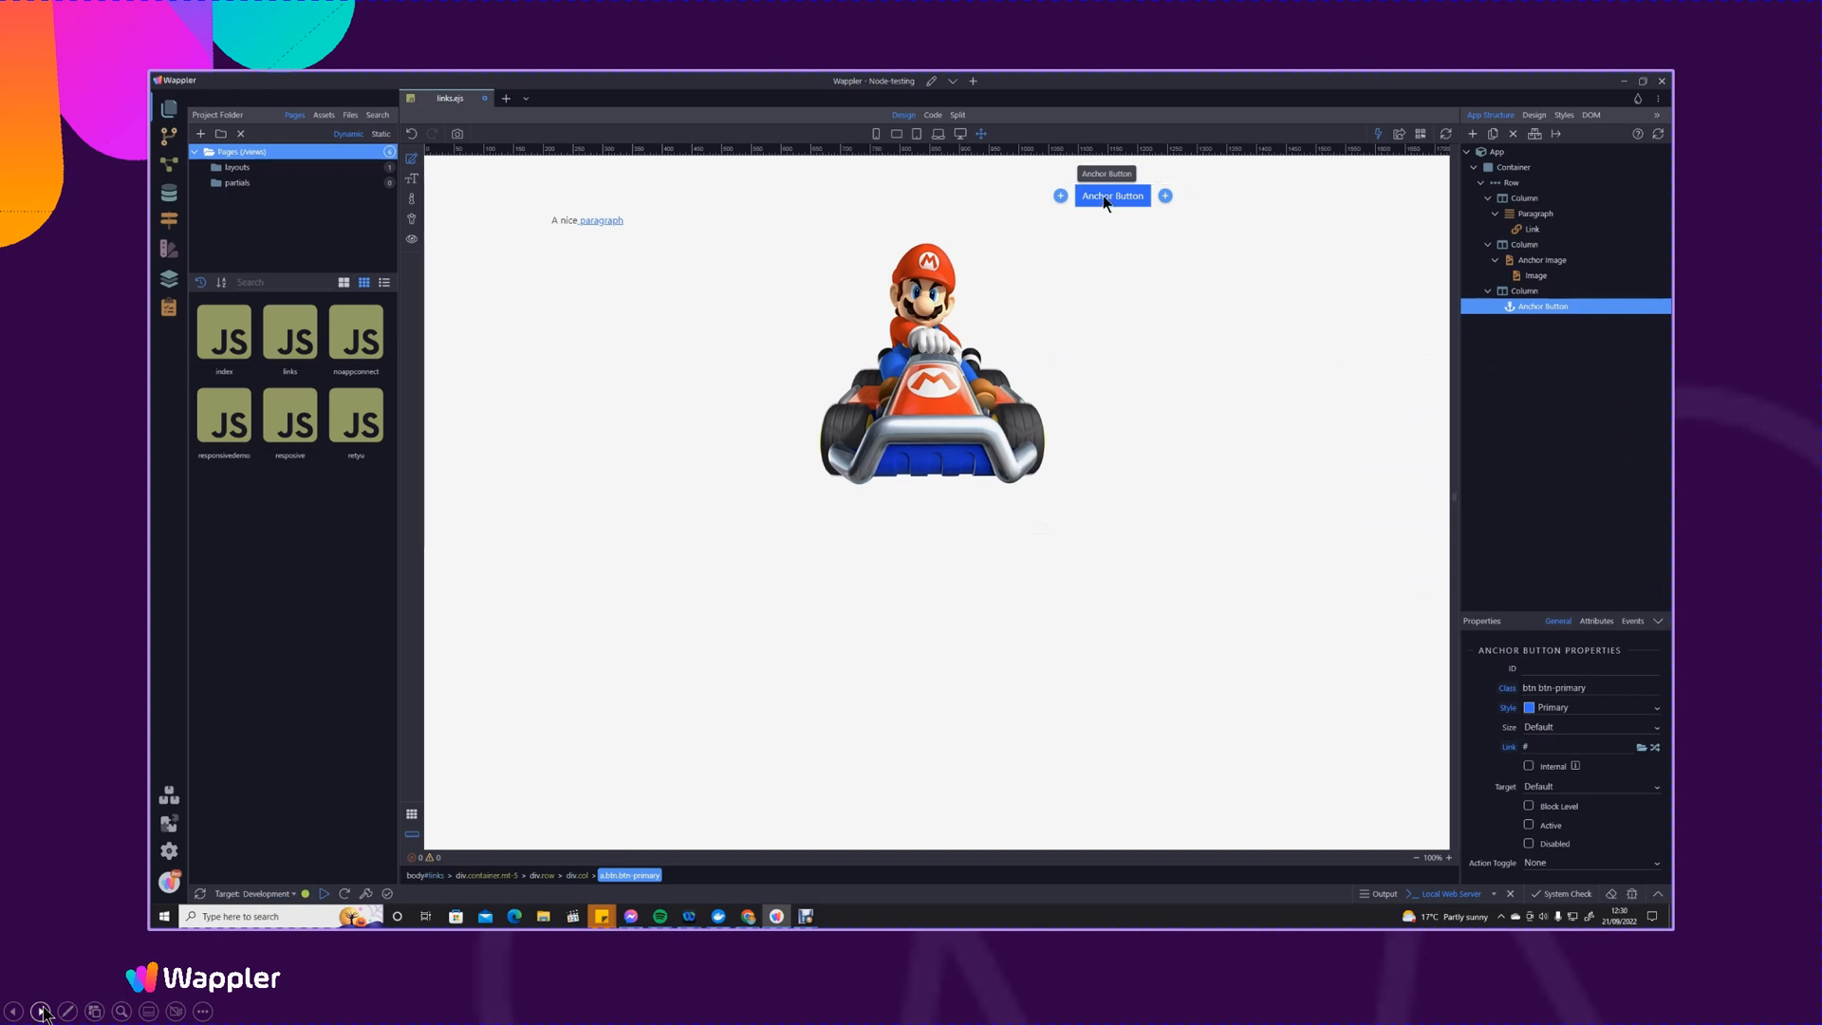
# Set the Anchor Button's link to the /responsivedemo route and save the page
pyautogui.click(1640, 748)
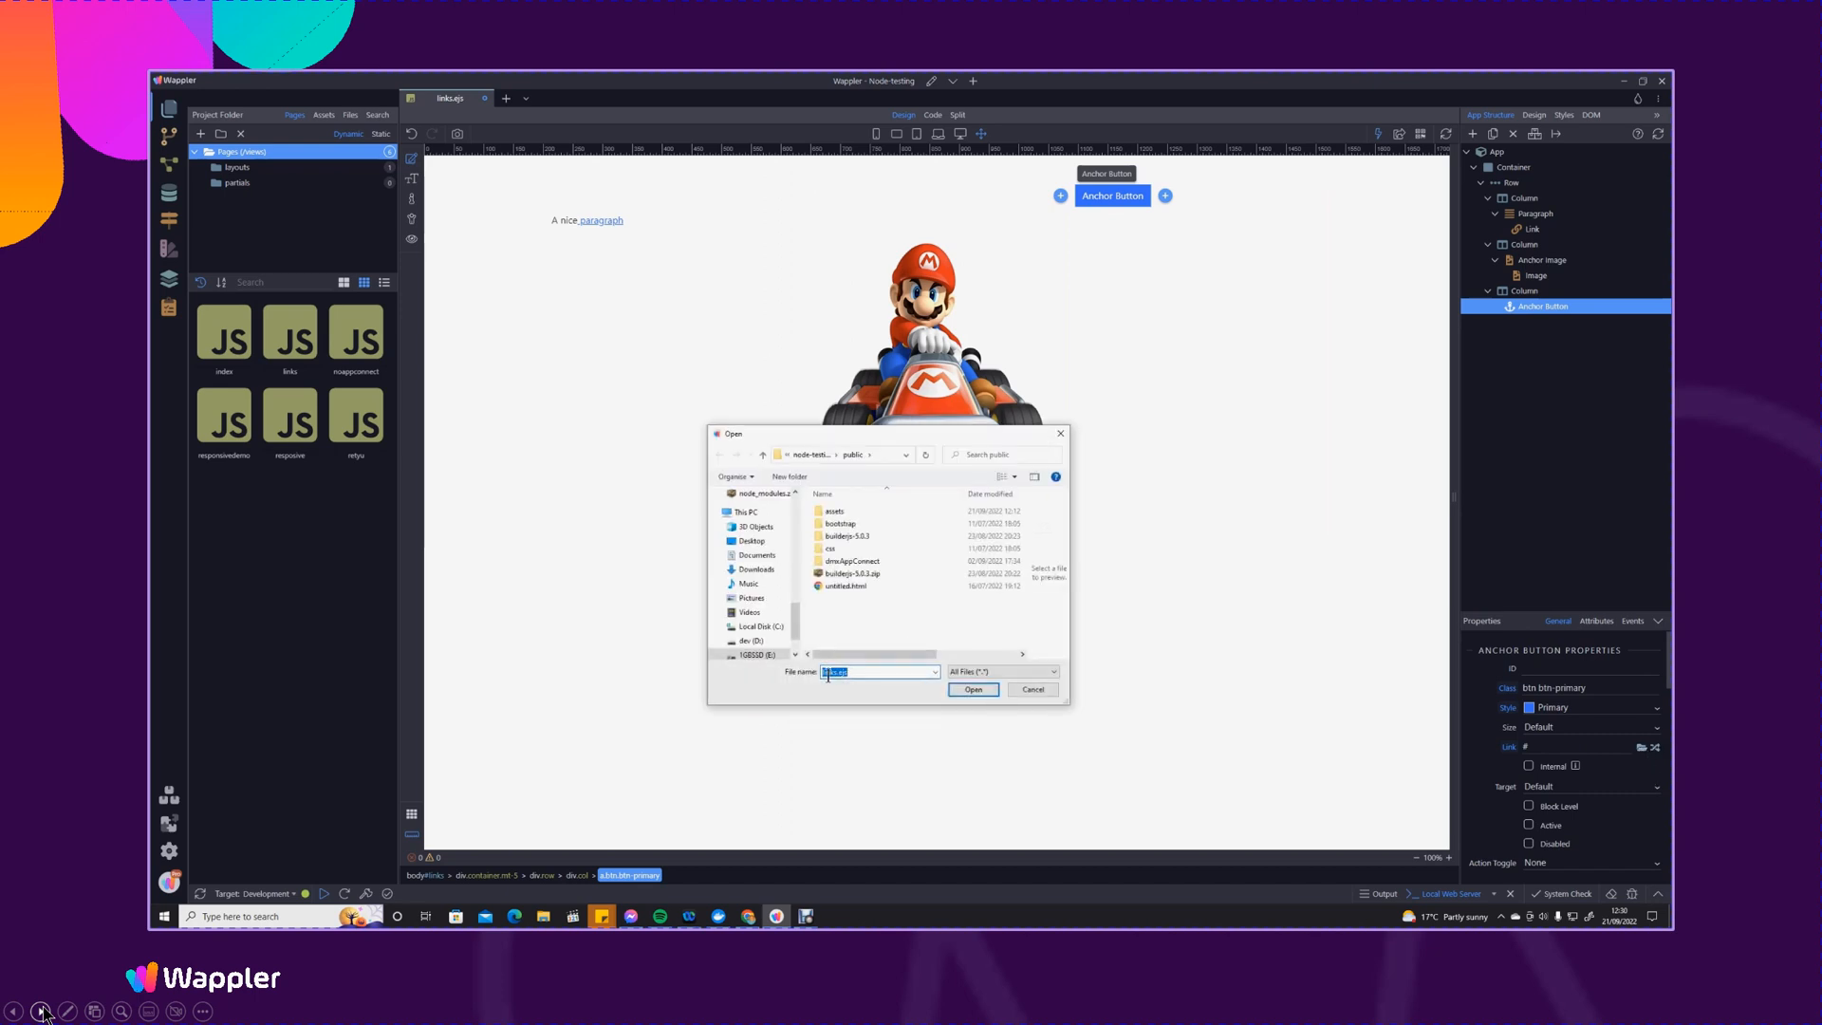
pyautogui.click(1033, 690)
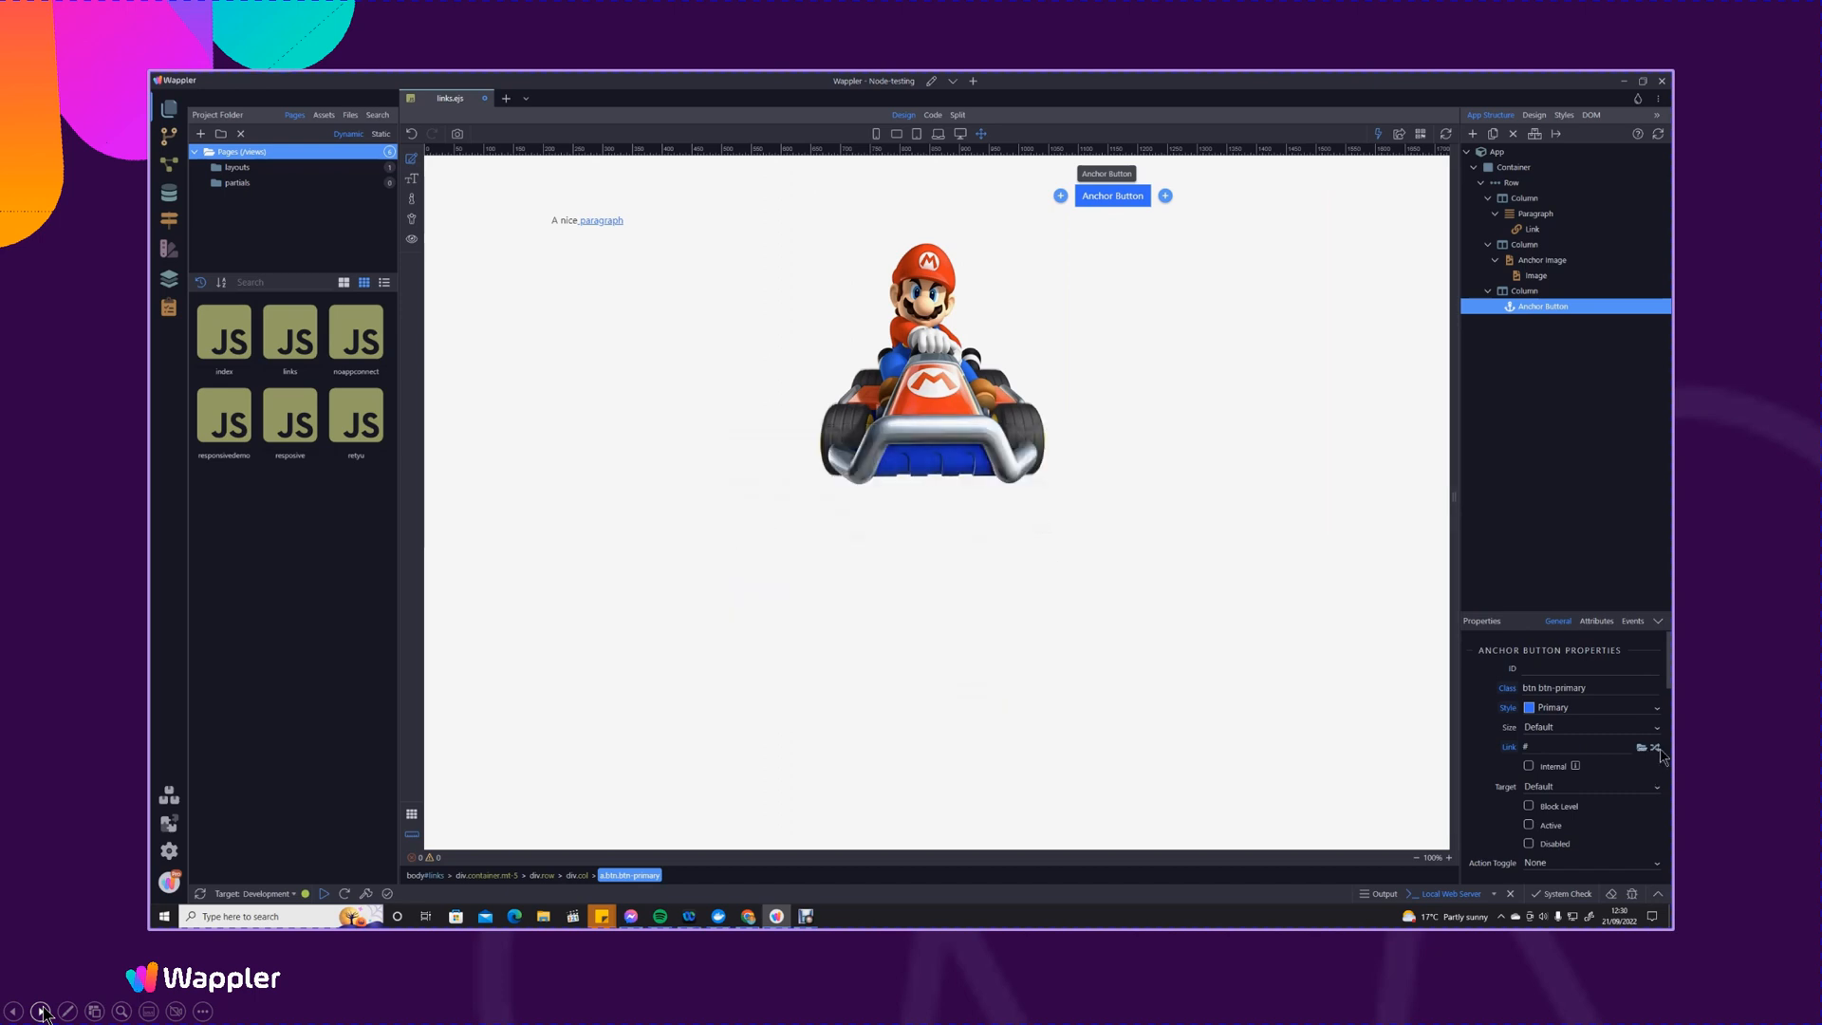
pyautogui.click(1653, 748)
pyautogui.click(1482, 611)
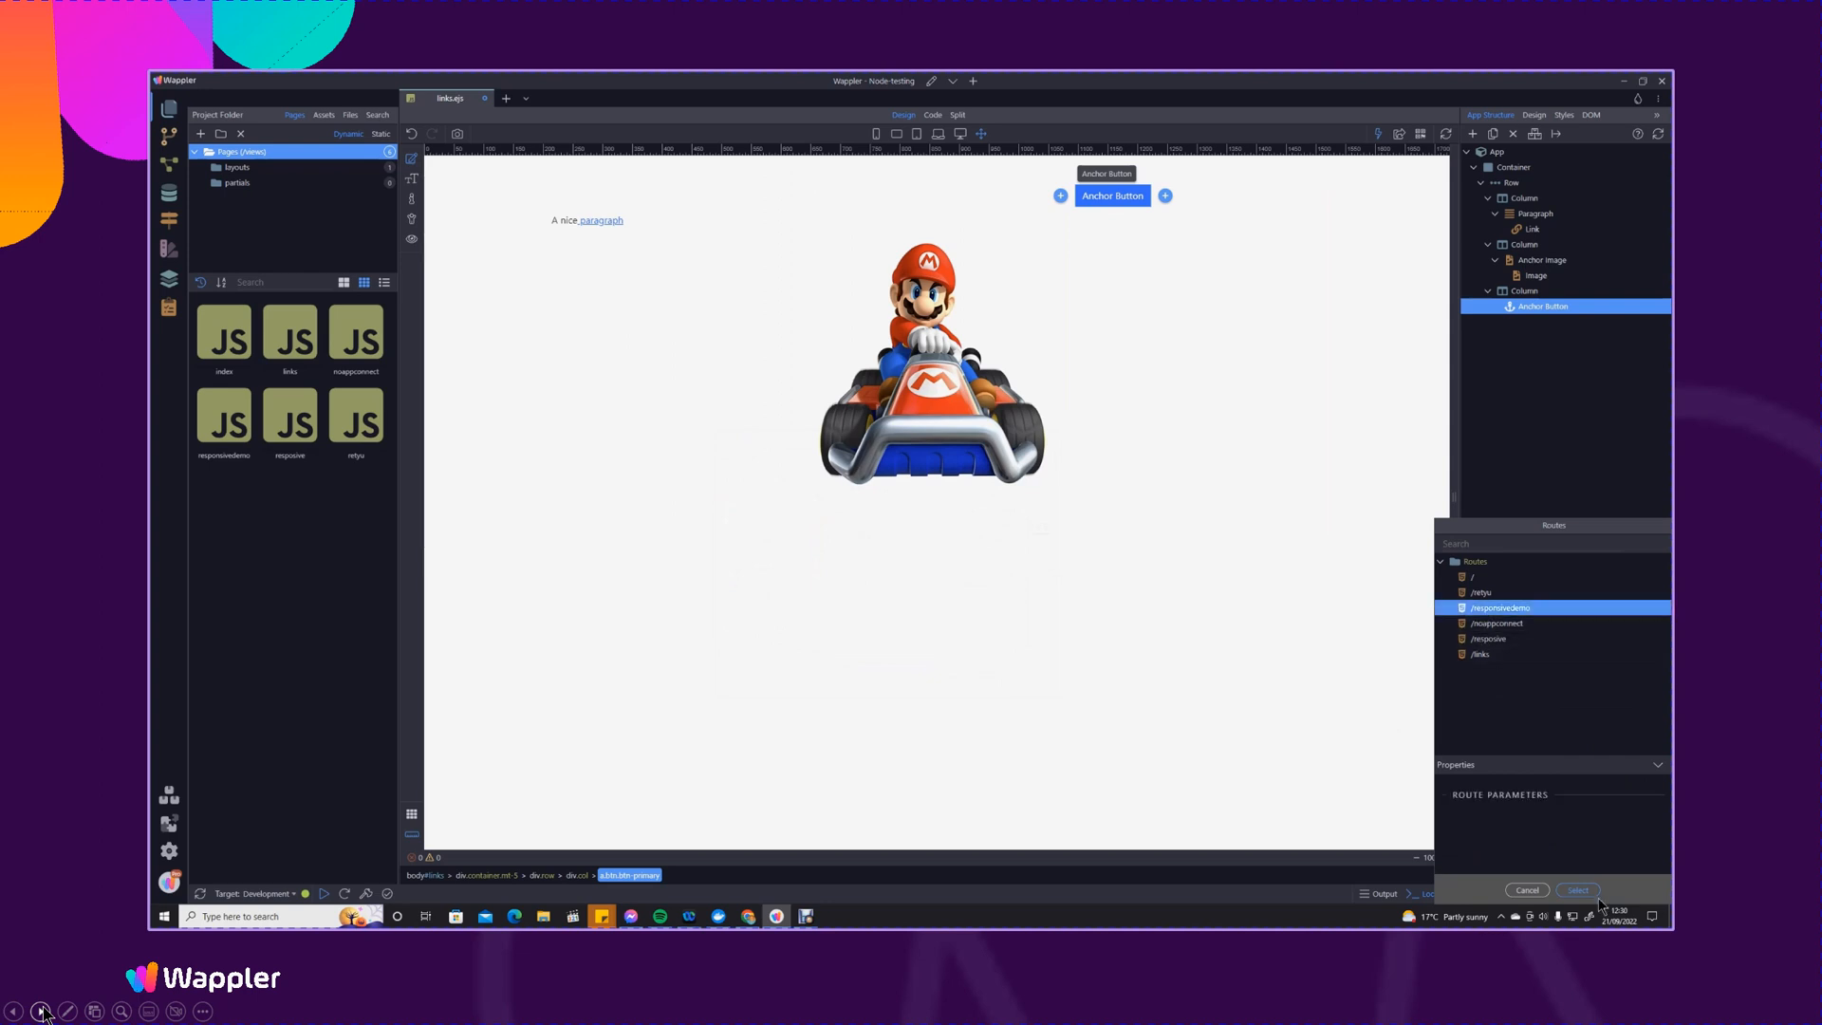
pyautogui.click(1577, 892)
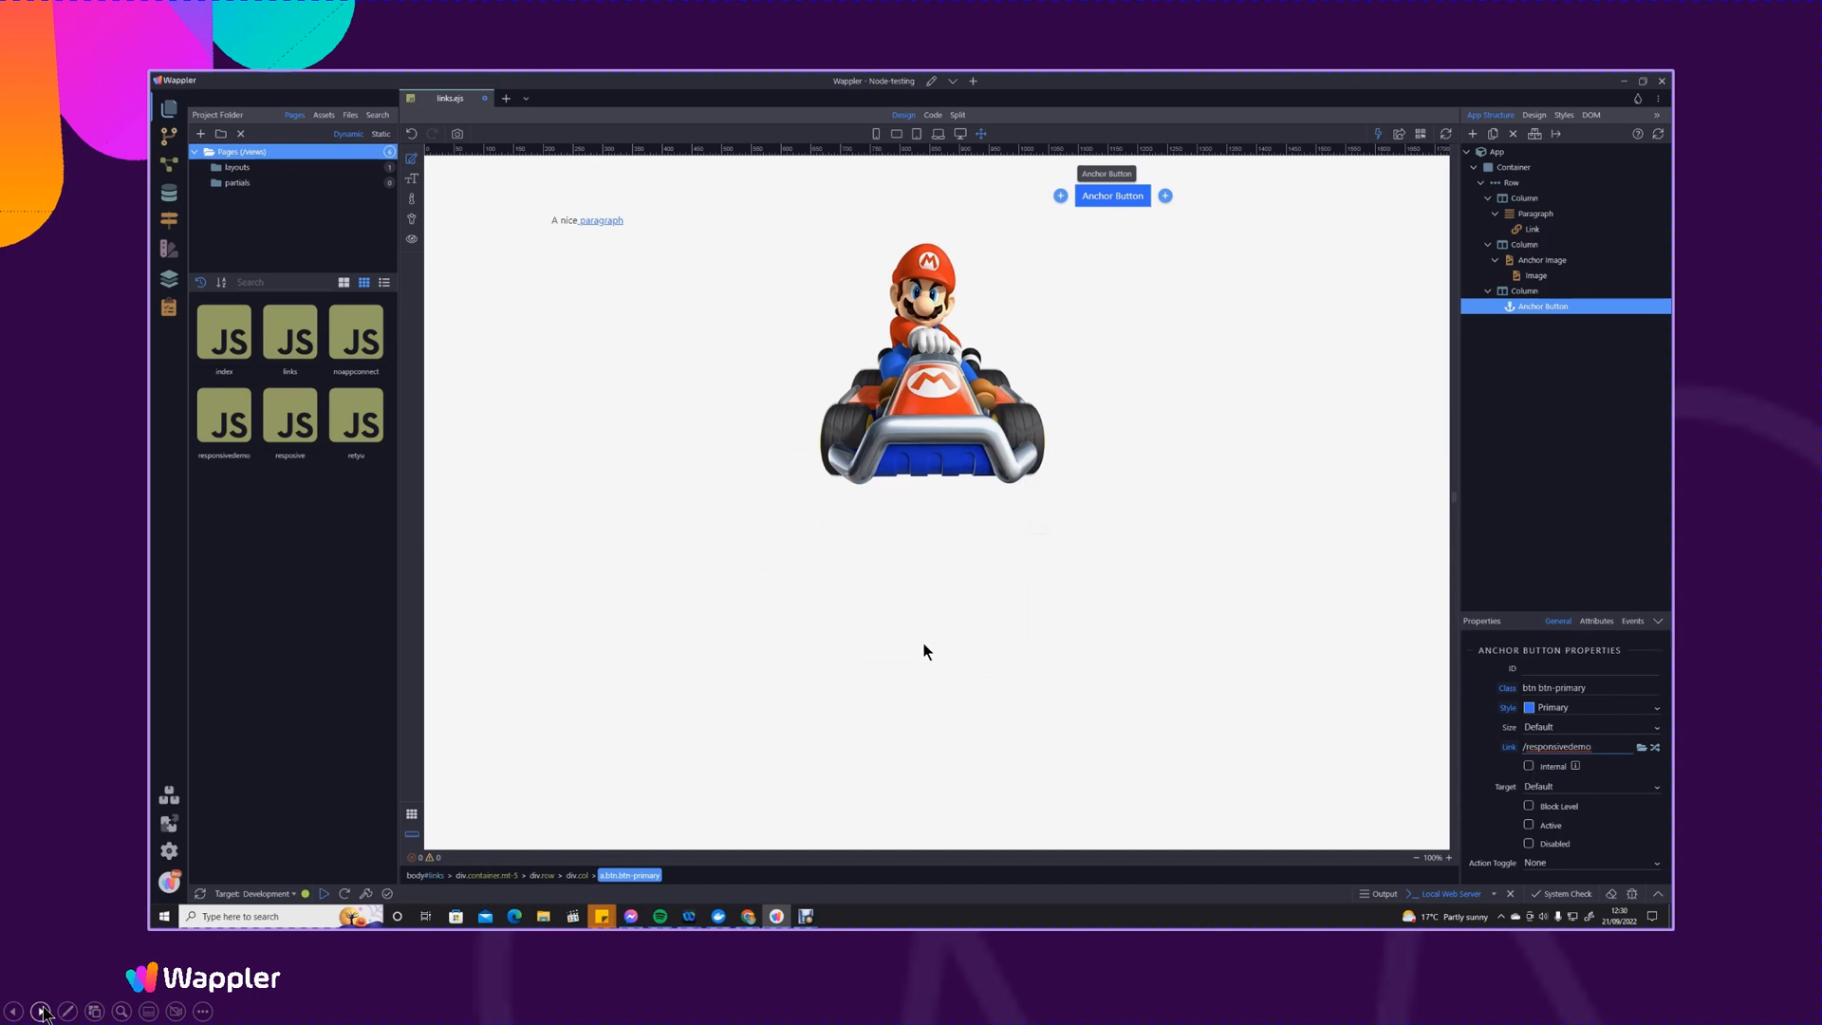
pyautogui.hotkey('ctrl', 's')
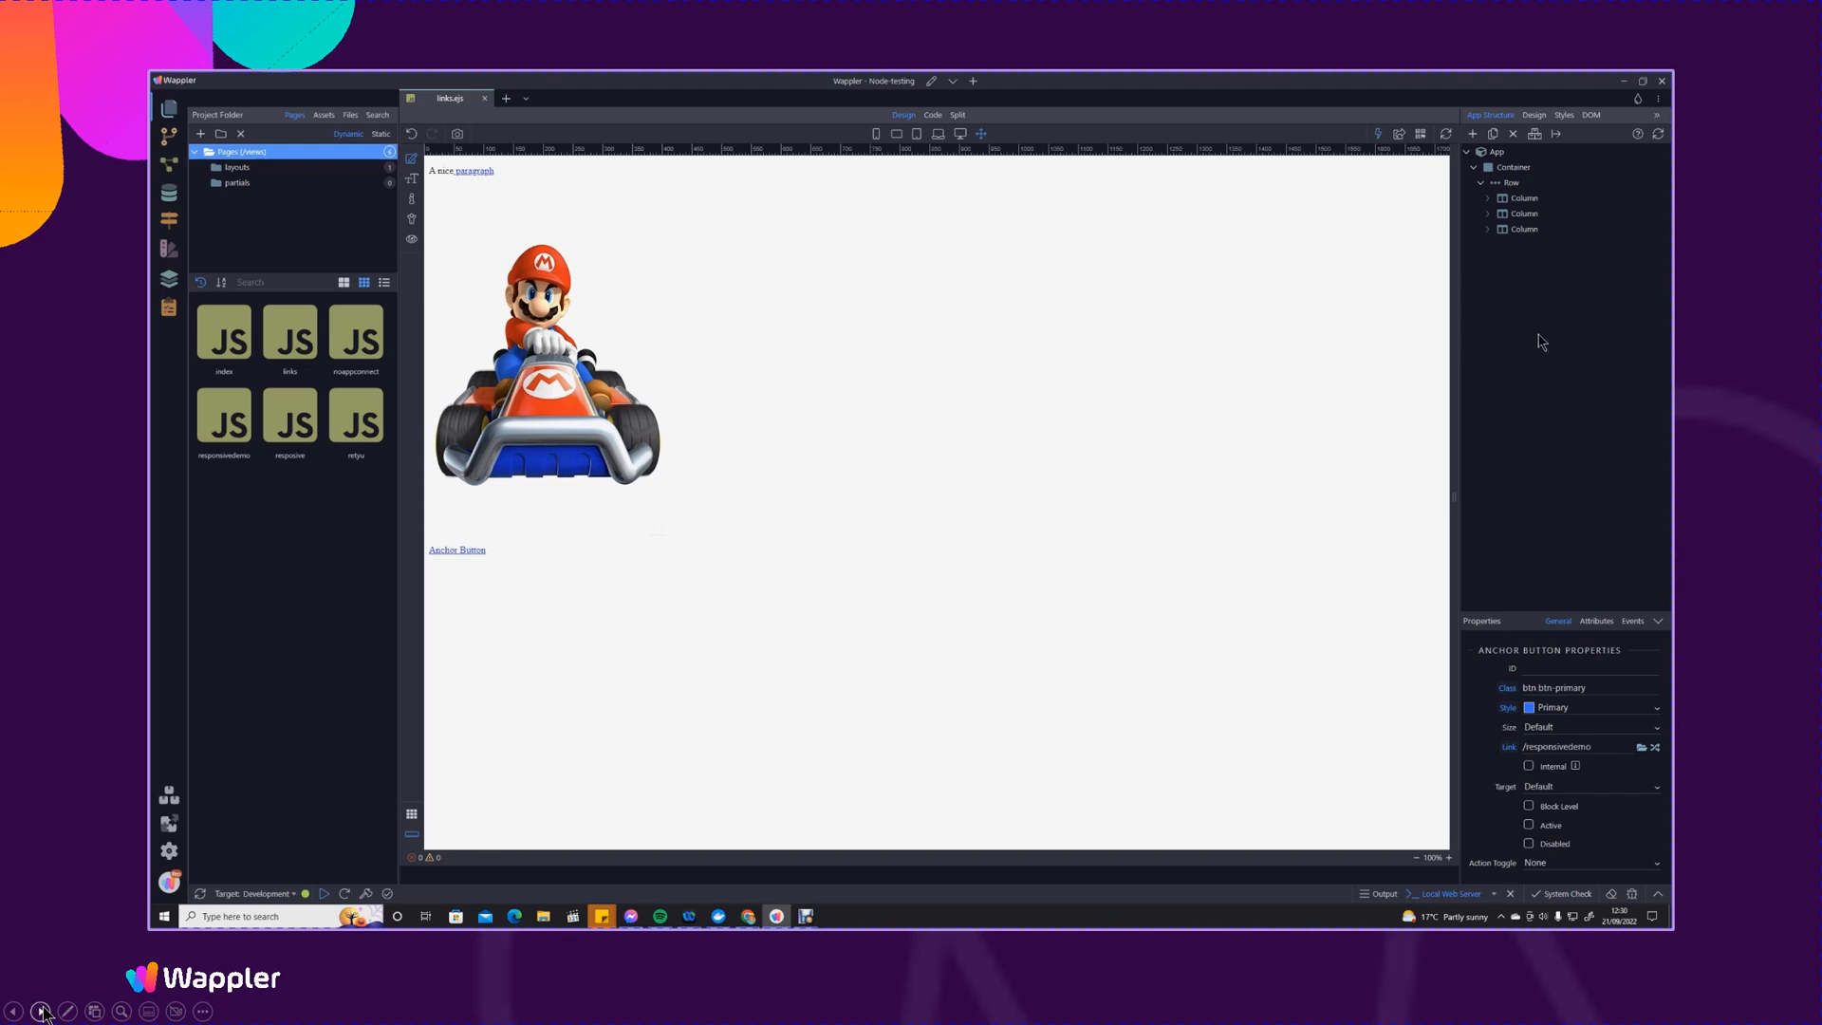
# Examine which dynamic link attributes are available for the Anchor Button in the third column
pyautogui.click(1487, 228)
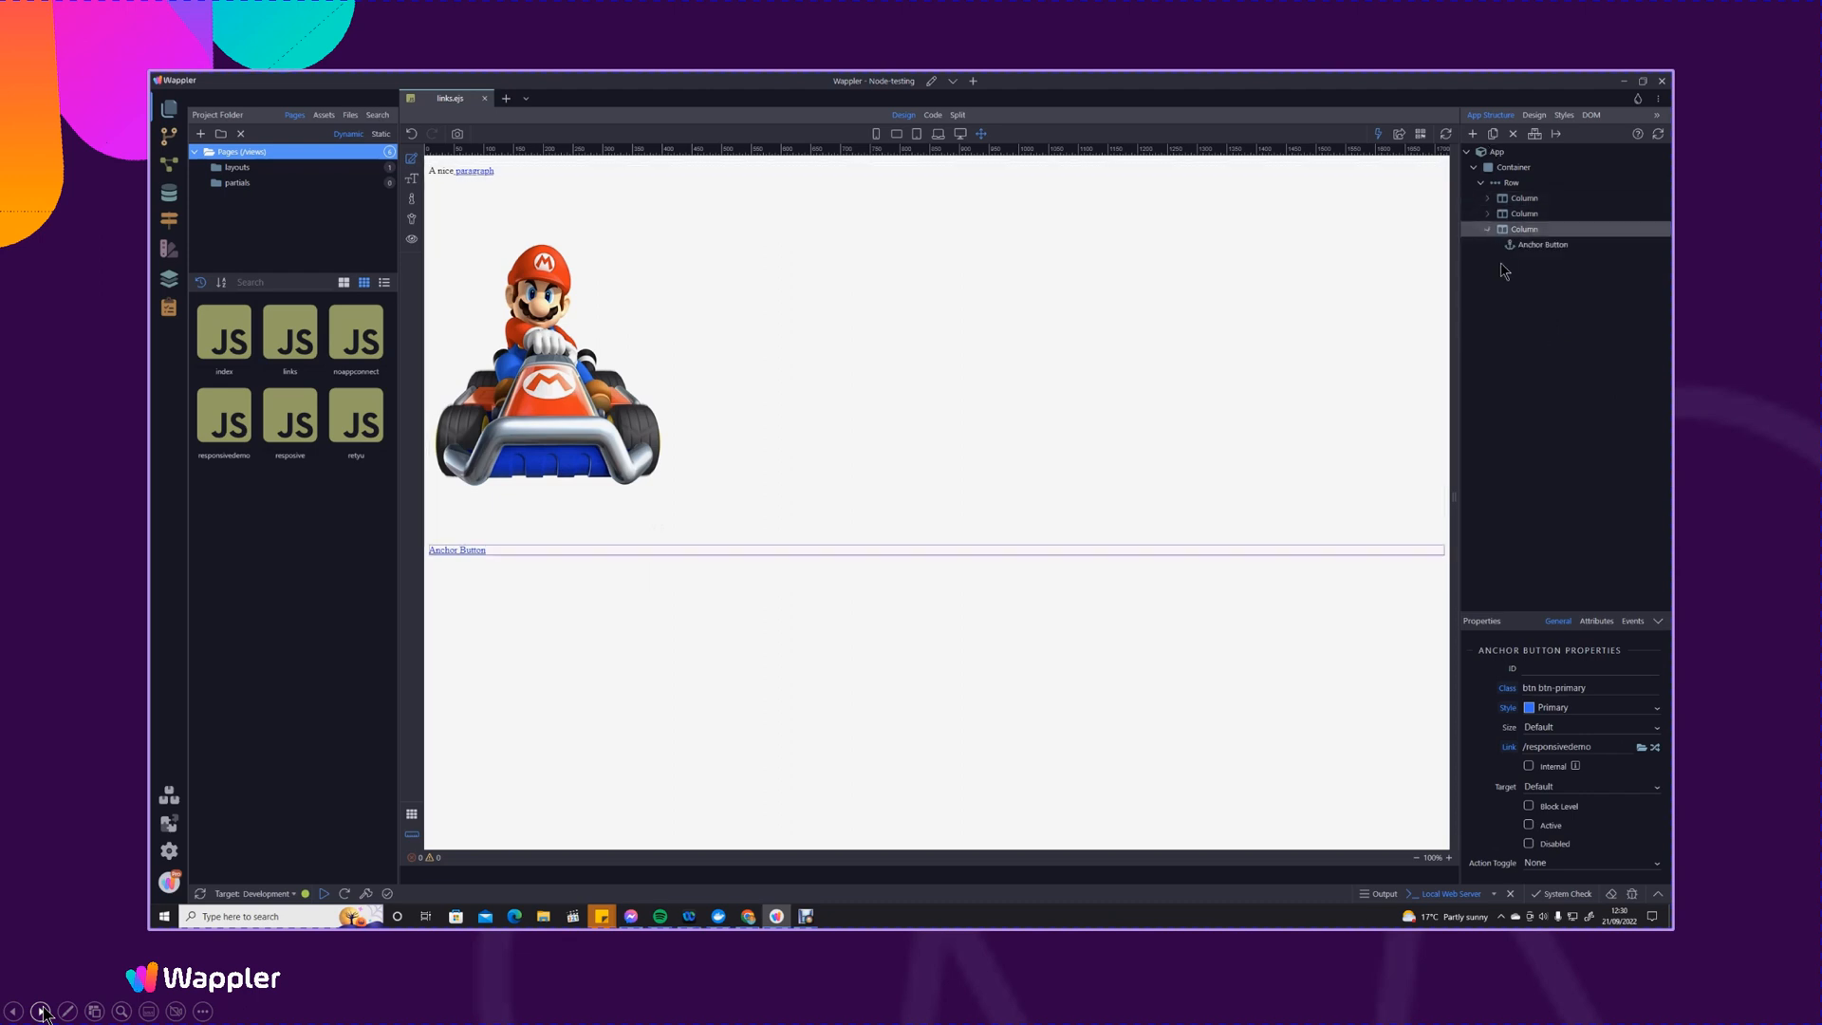
pyautogui.click(1540, 245)
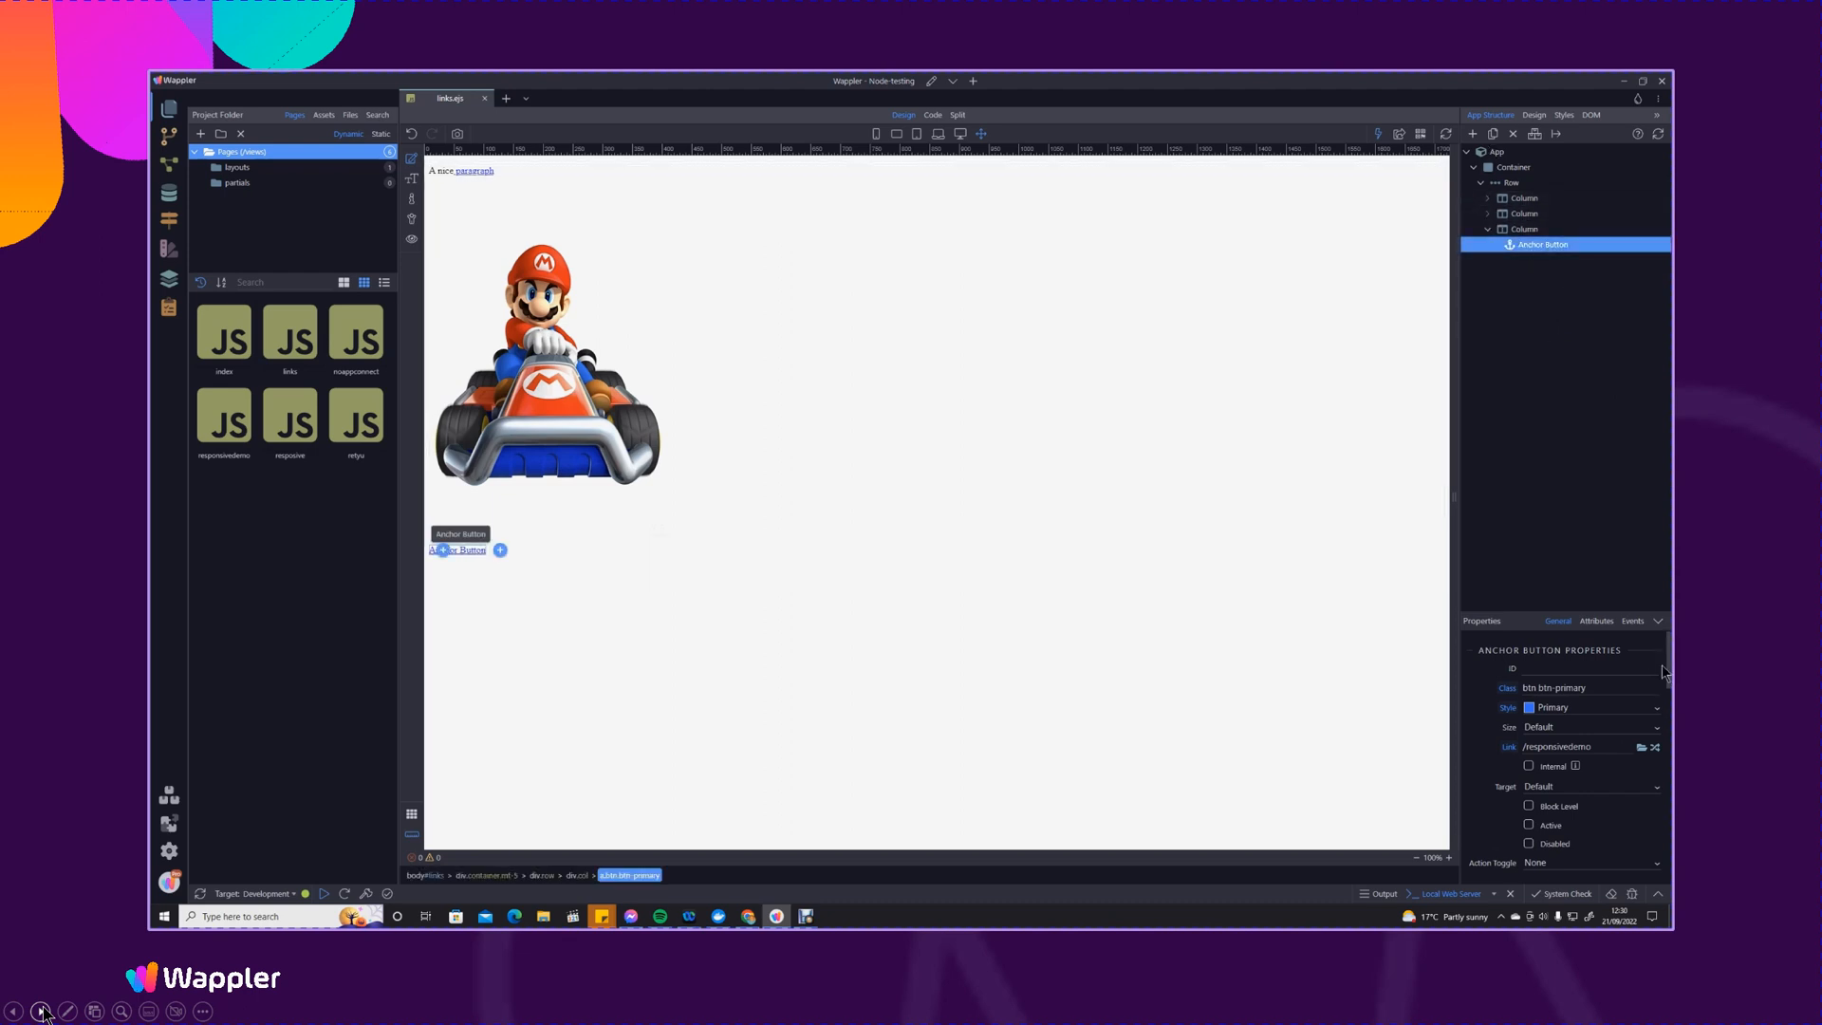
pyautogui.scroll(-5, 1663, 693)
pyautogui.scroll(-8, 1566, 750)
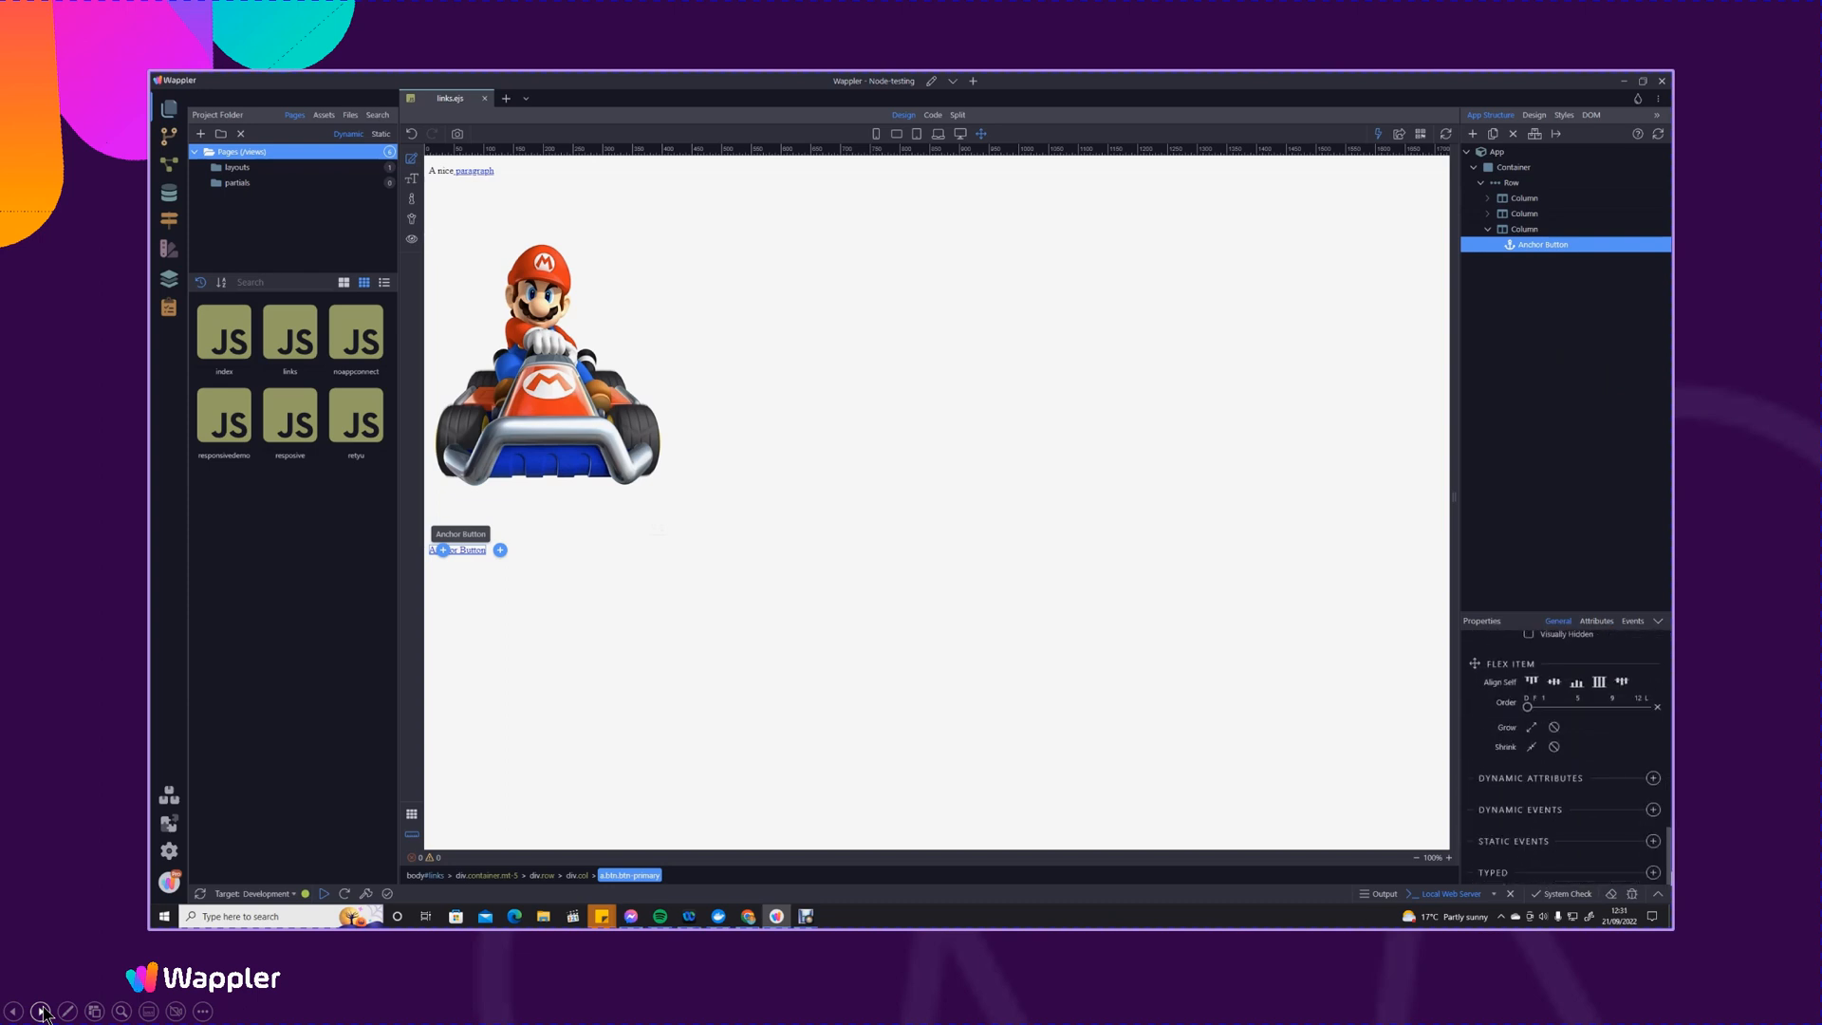
pyautogui.click(1653, 778)
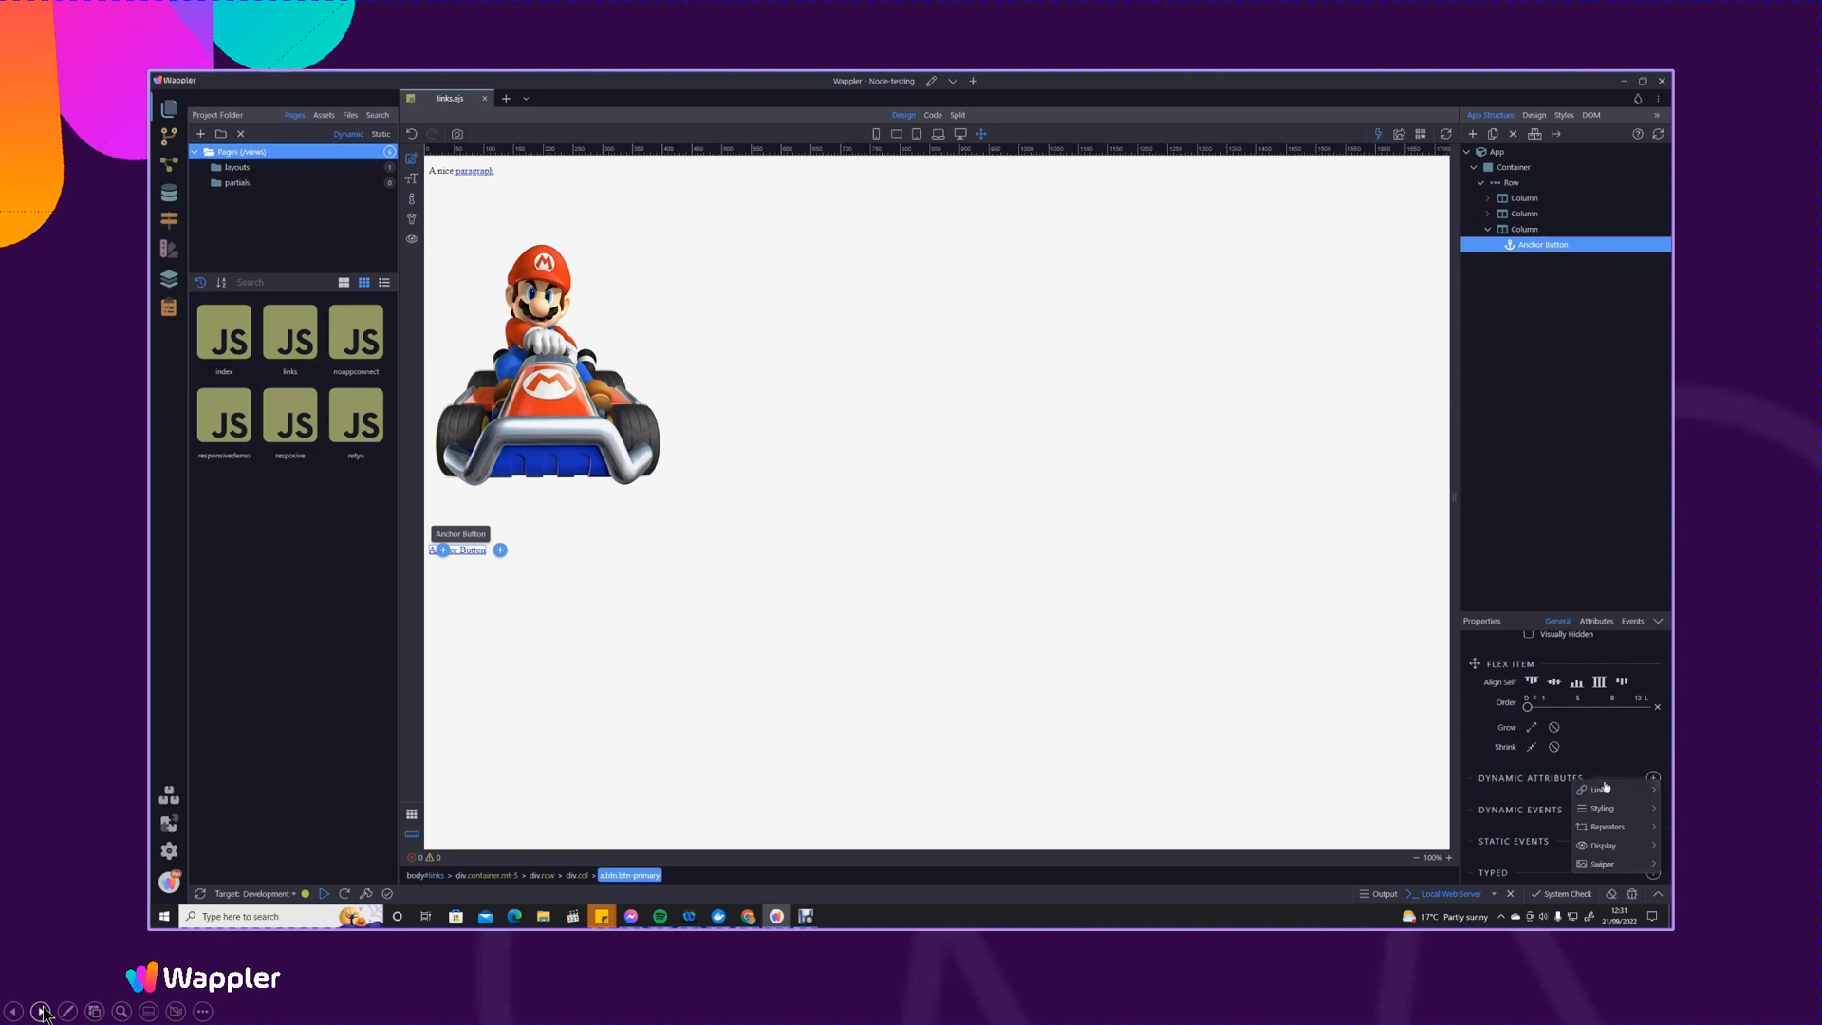
pyautogui.moveTo(1609, 793)
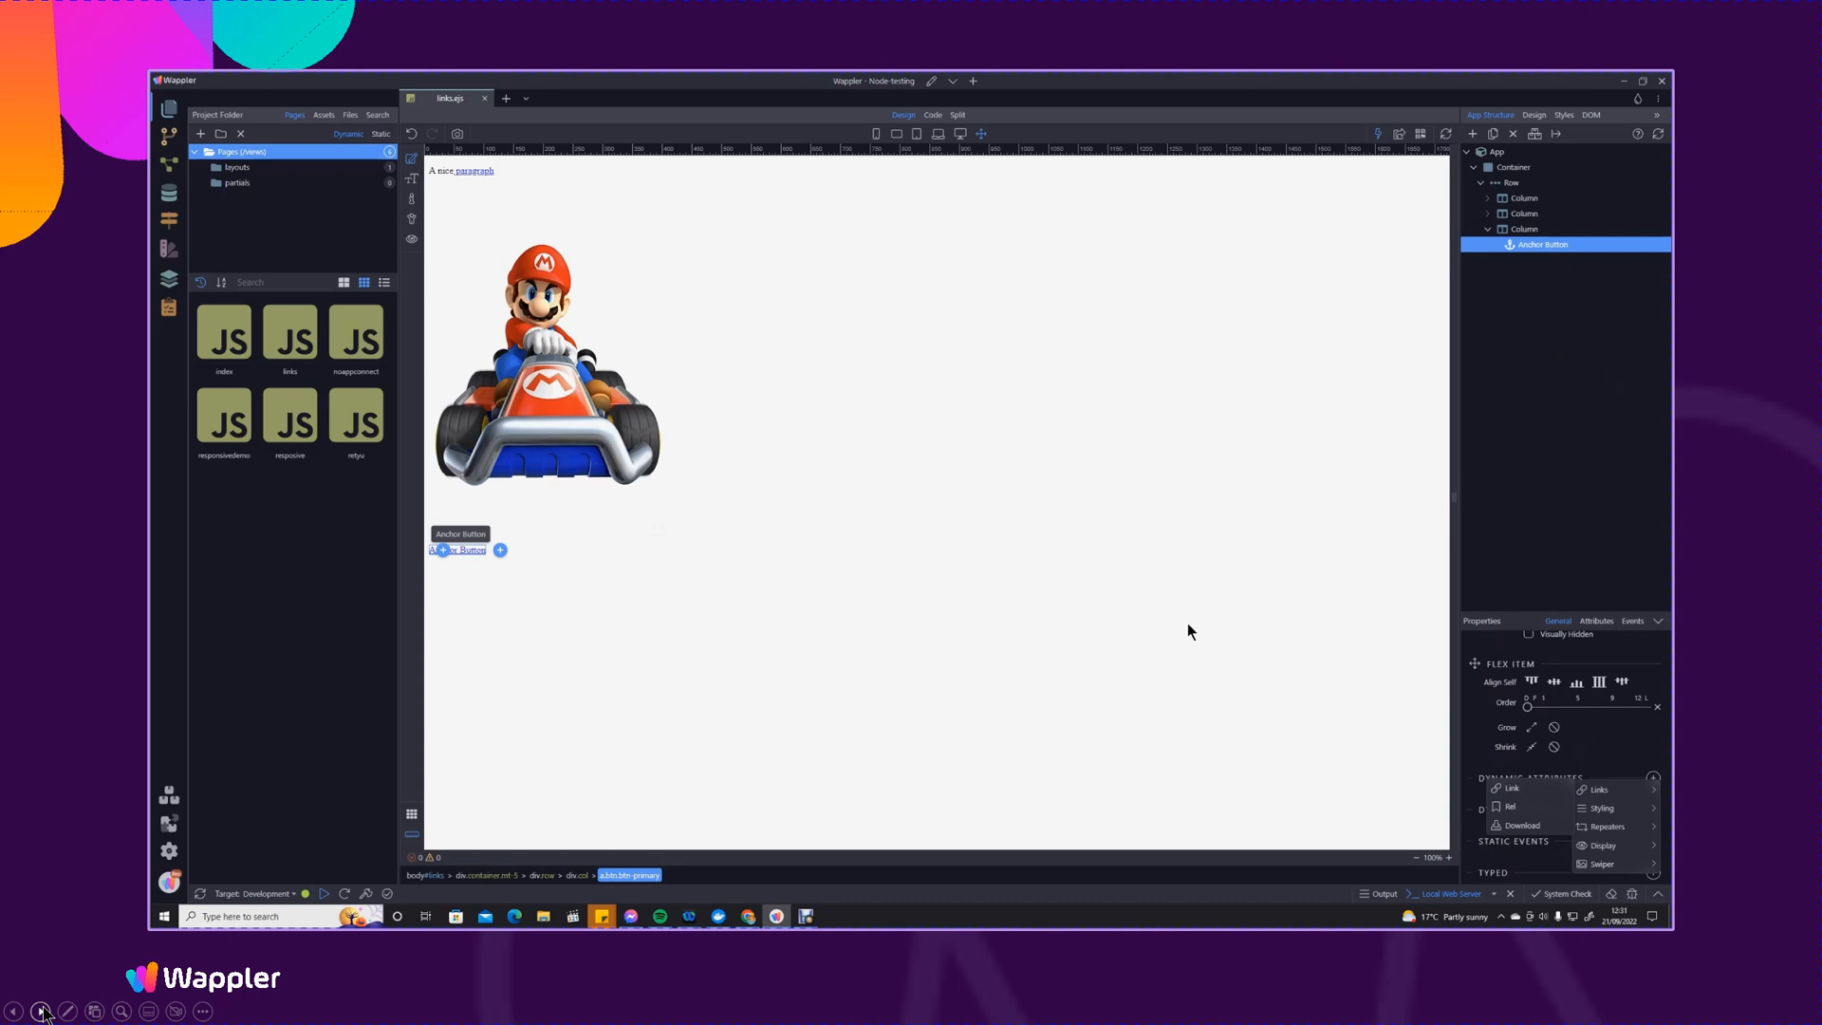
pyautogui.click(1236, 572)
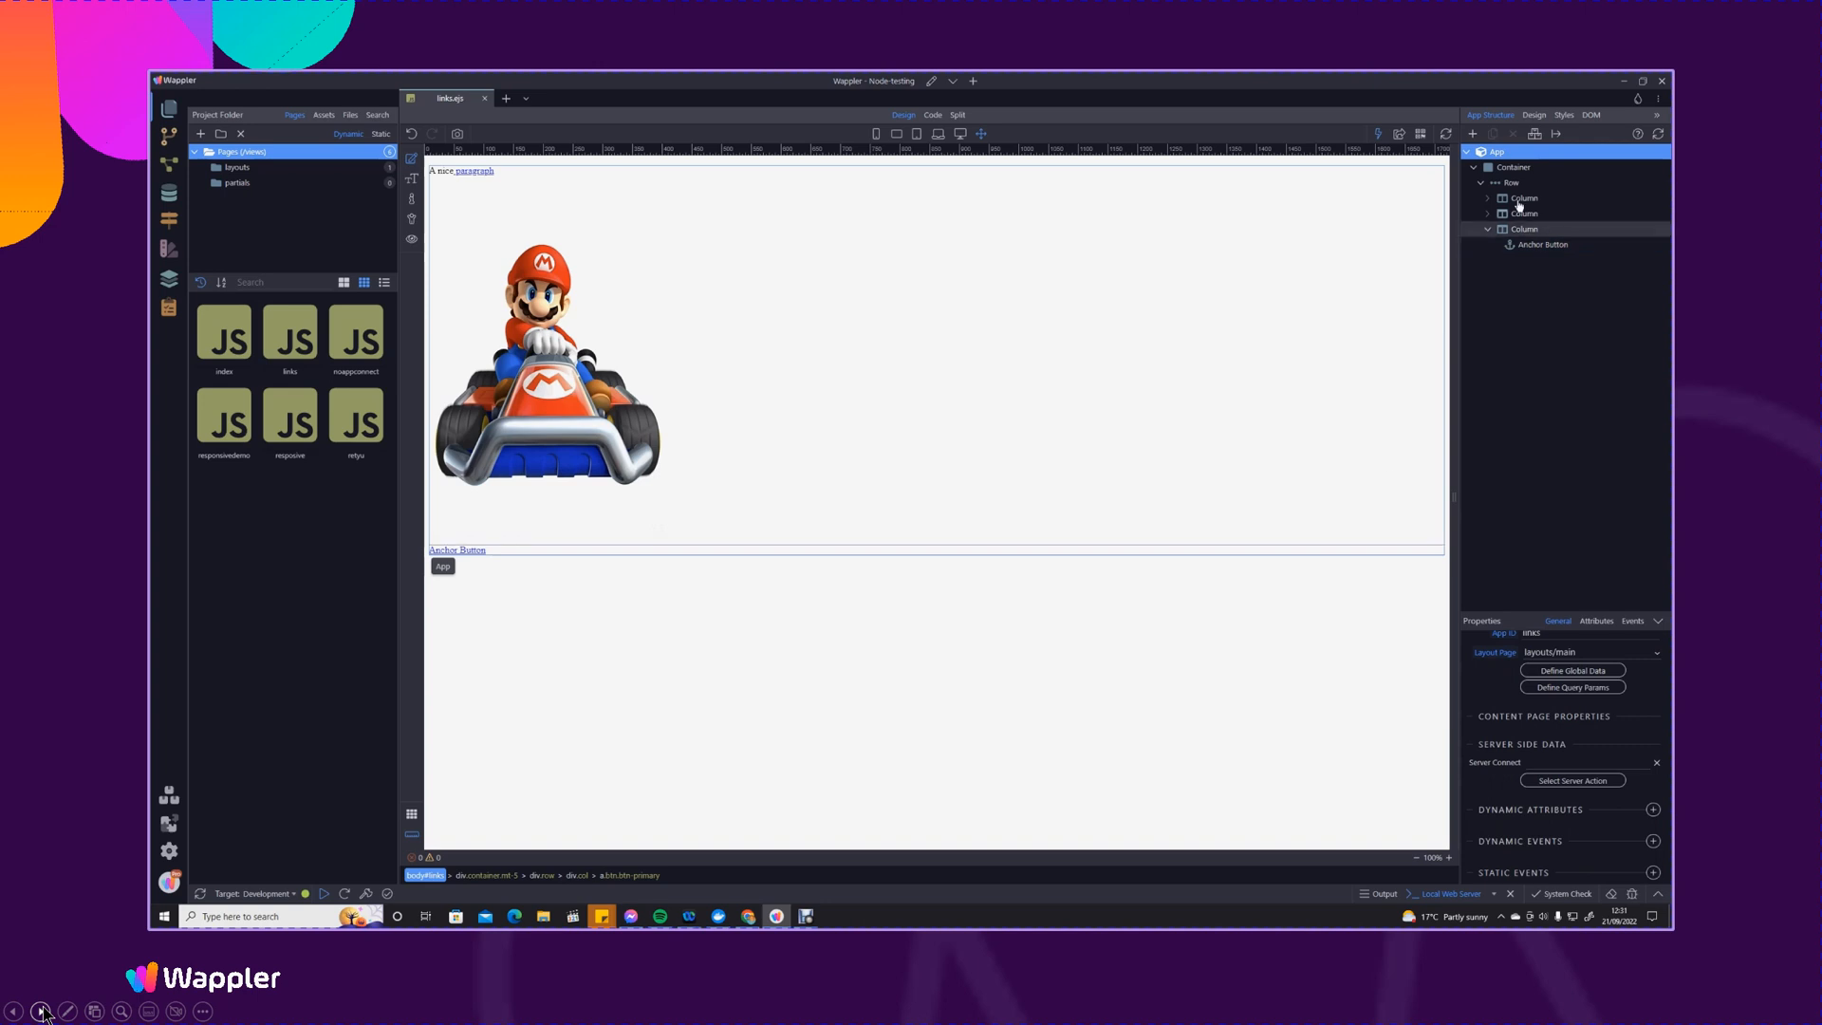
# Add a dynamic Image Source attribute to the Mario kart image and view its data bindings without choosing one
pyautogui.click(1543, 245)
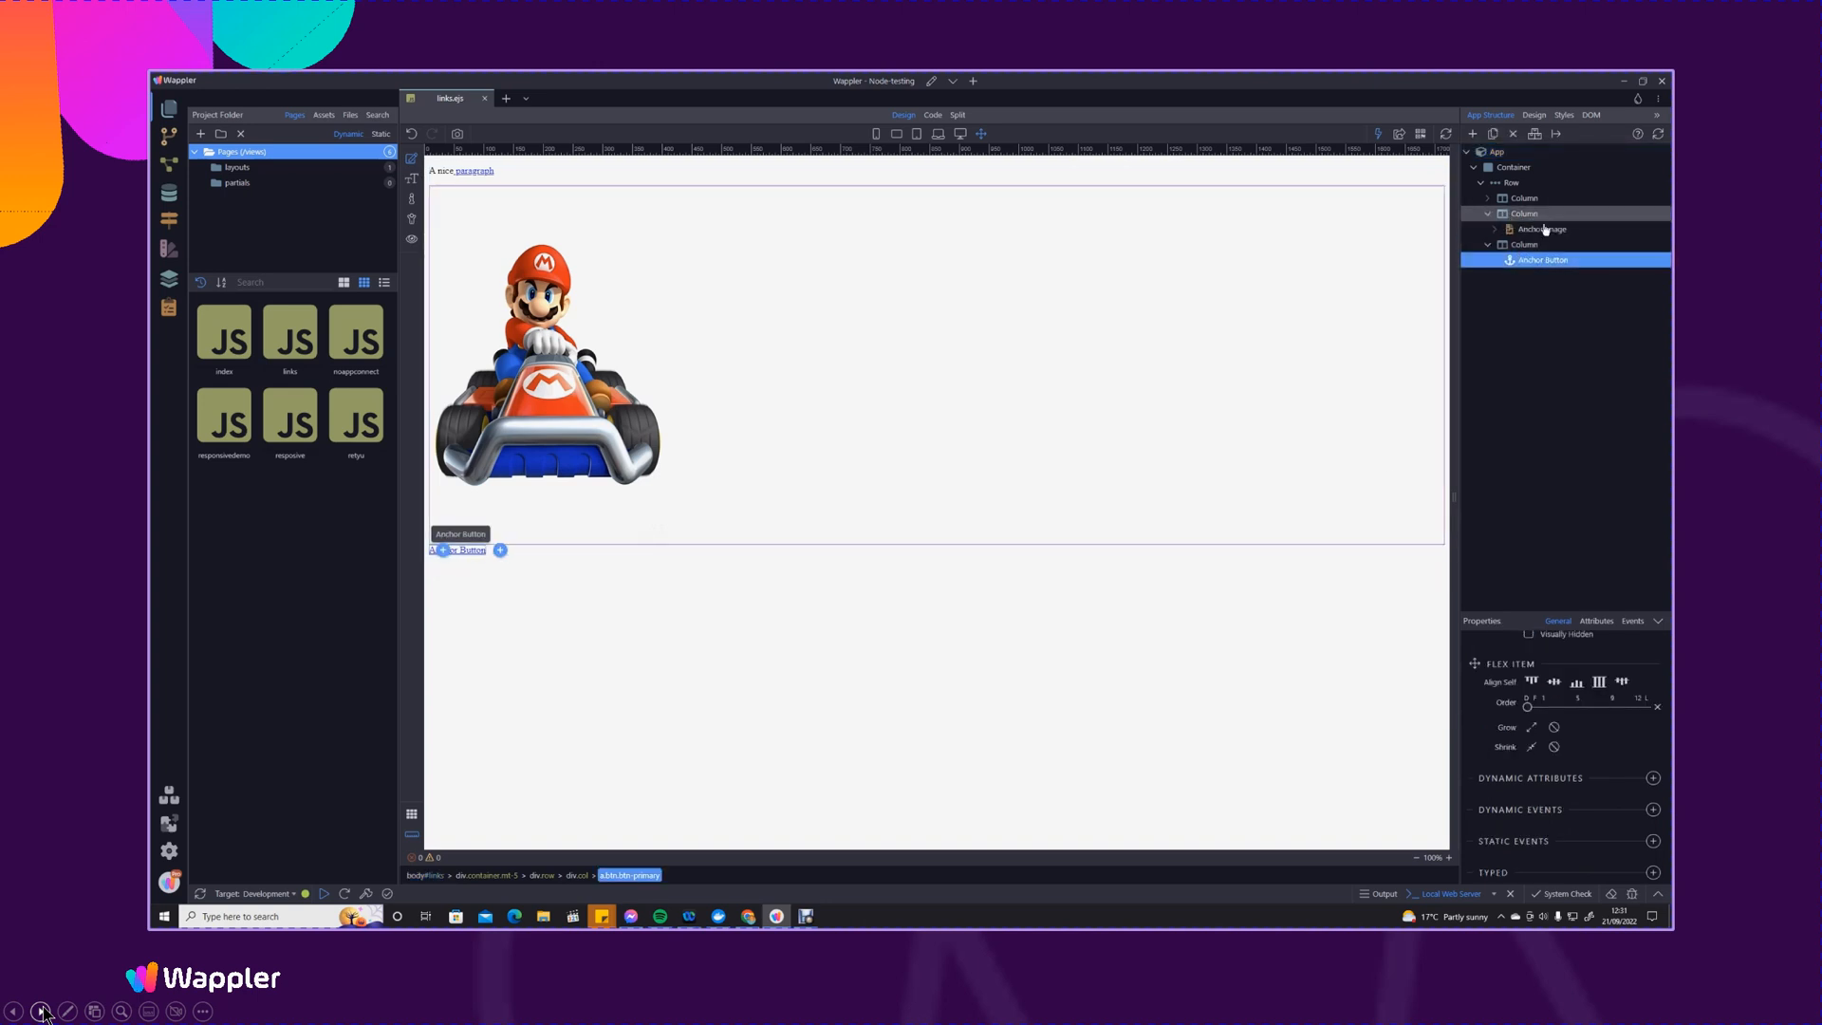
pyautogui.click(1539, 230)
pyautogui.click(1536, 245)
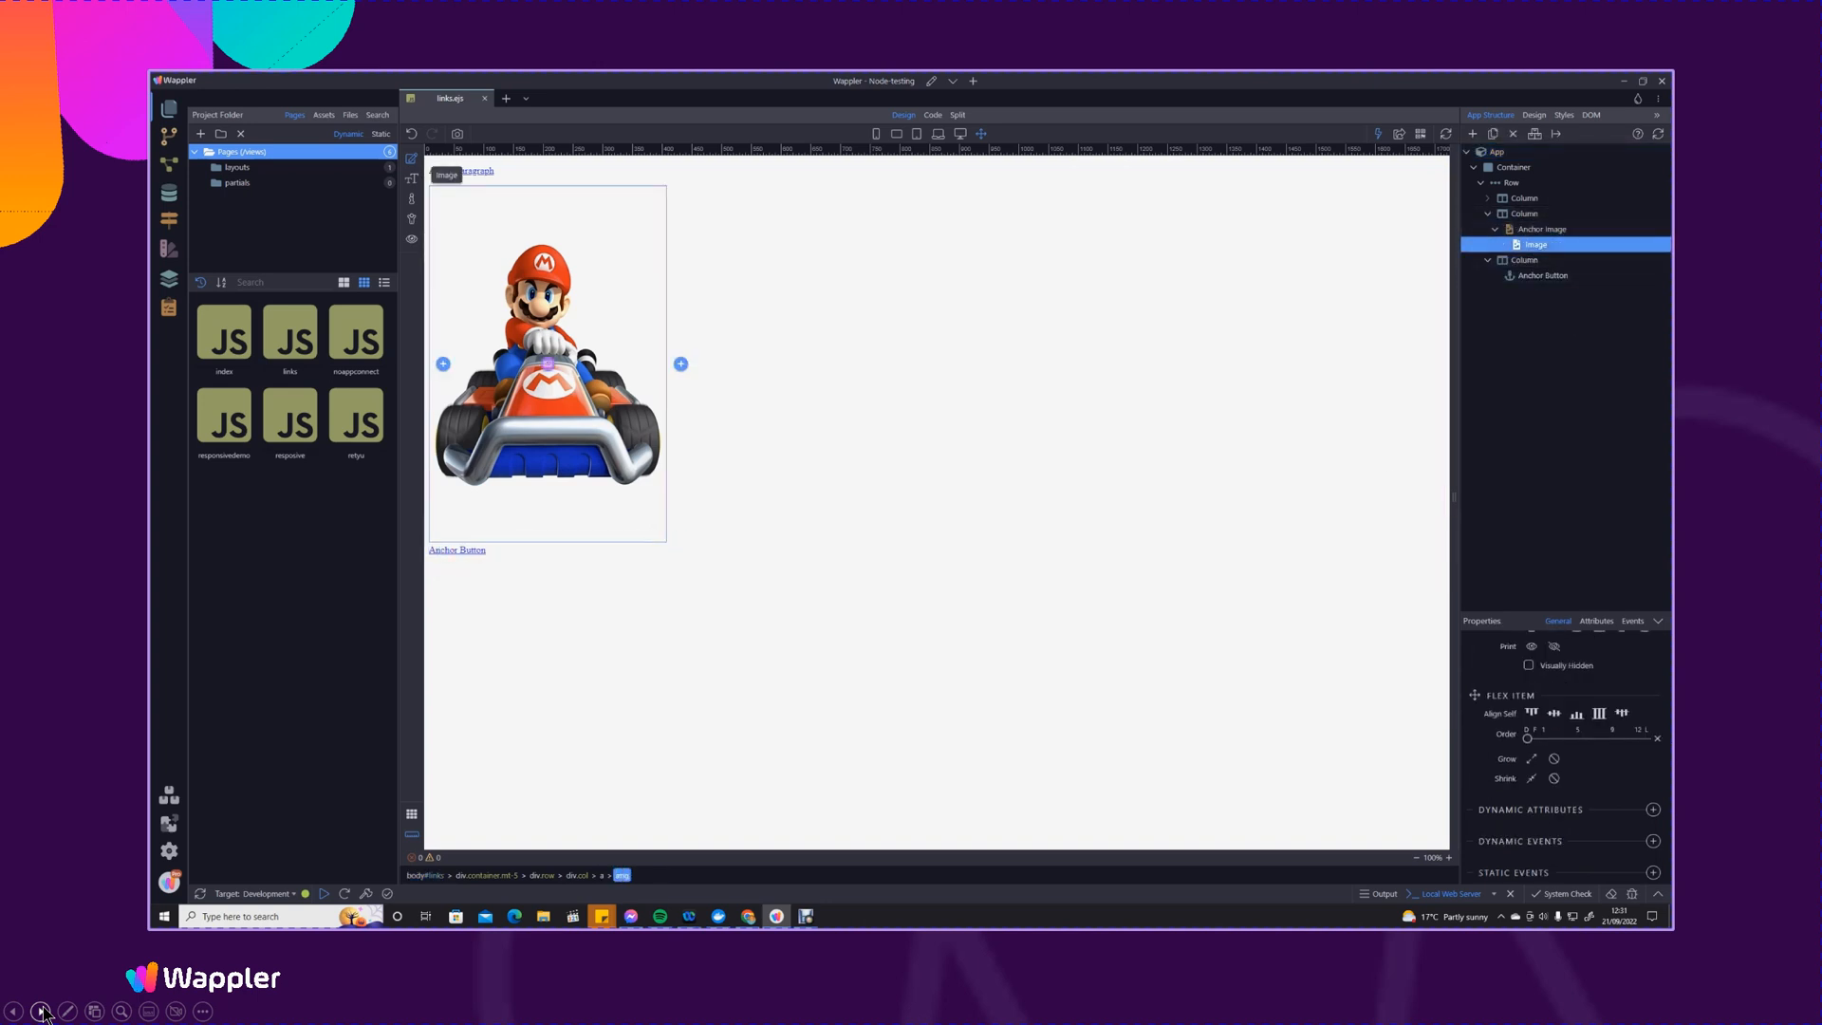
pyautogui.click(1653, 810)
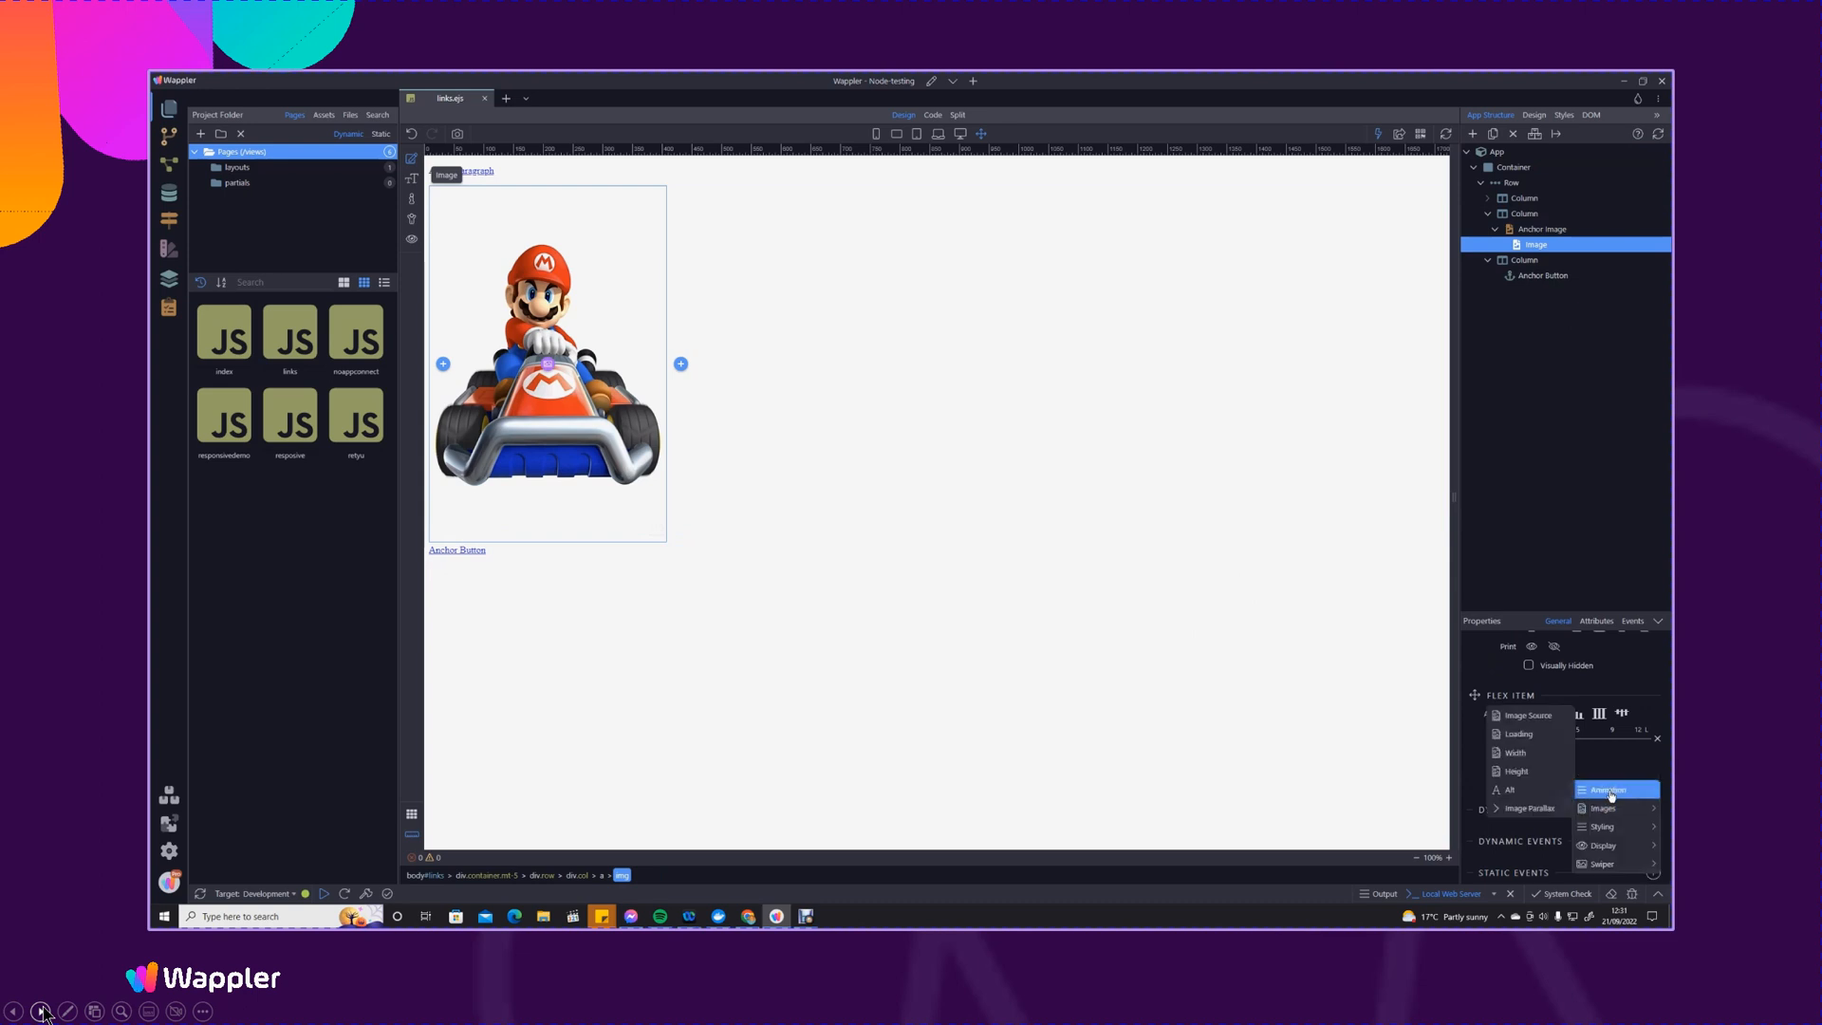
pyautogui.moveTo(1616, 810)
pyautogui.click(1527, 715)
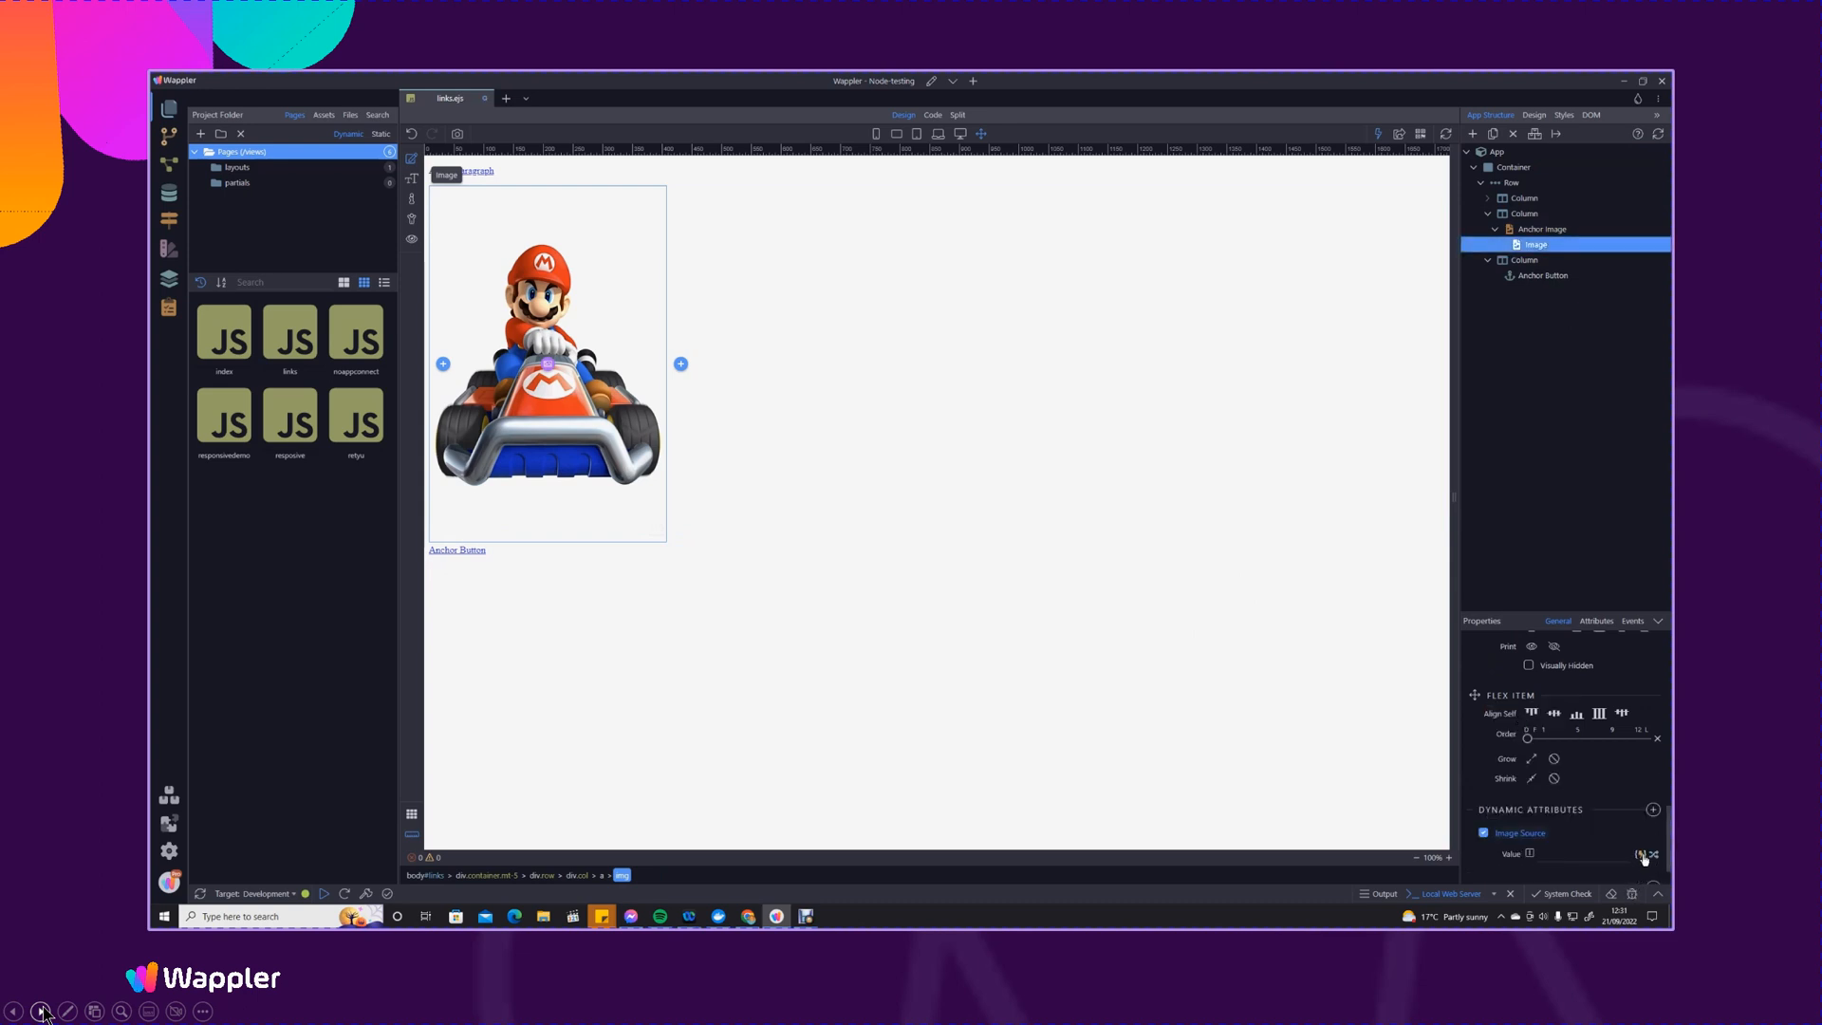
pyautogui.click(1642, 855)
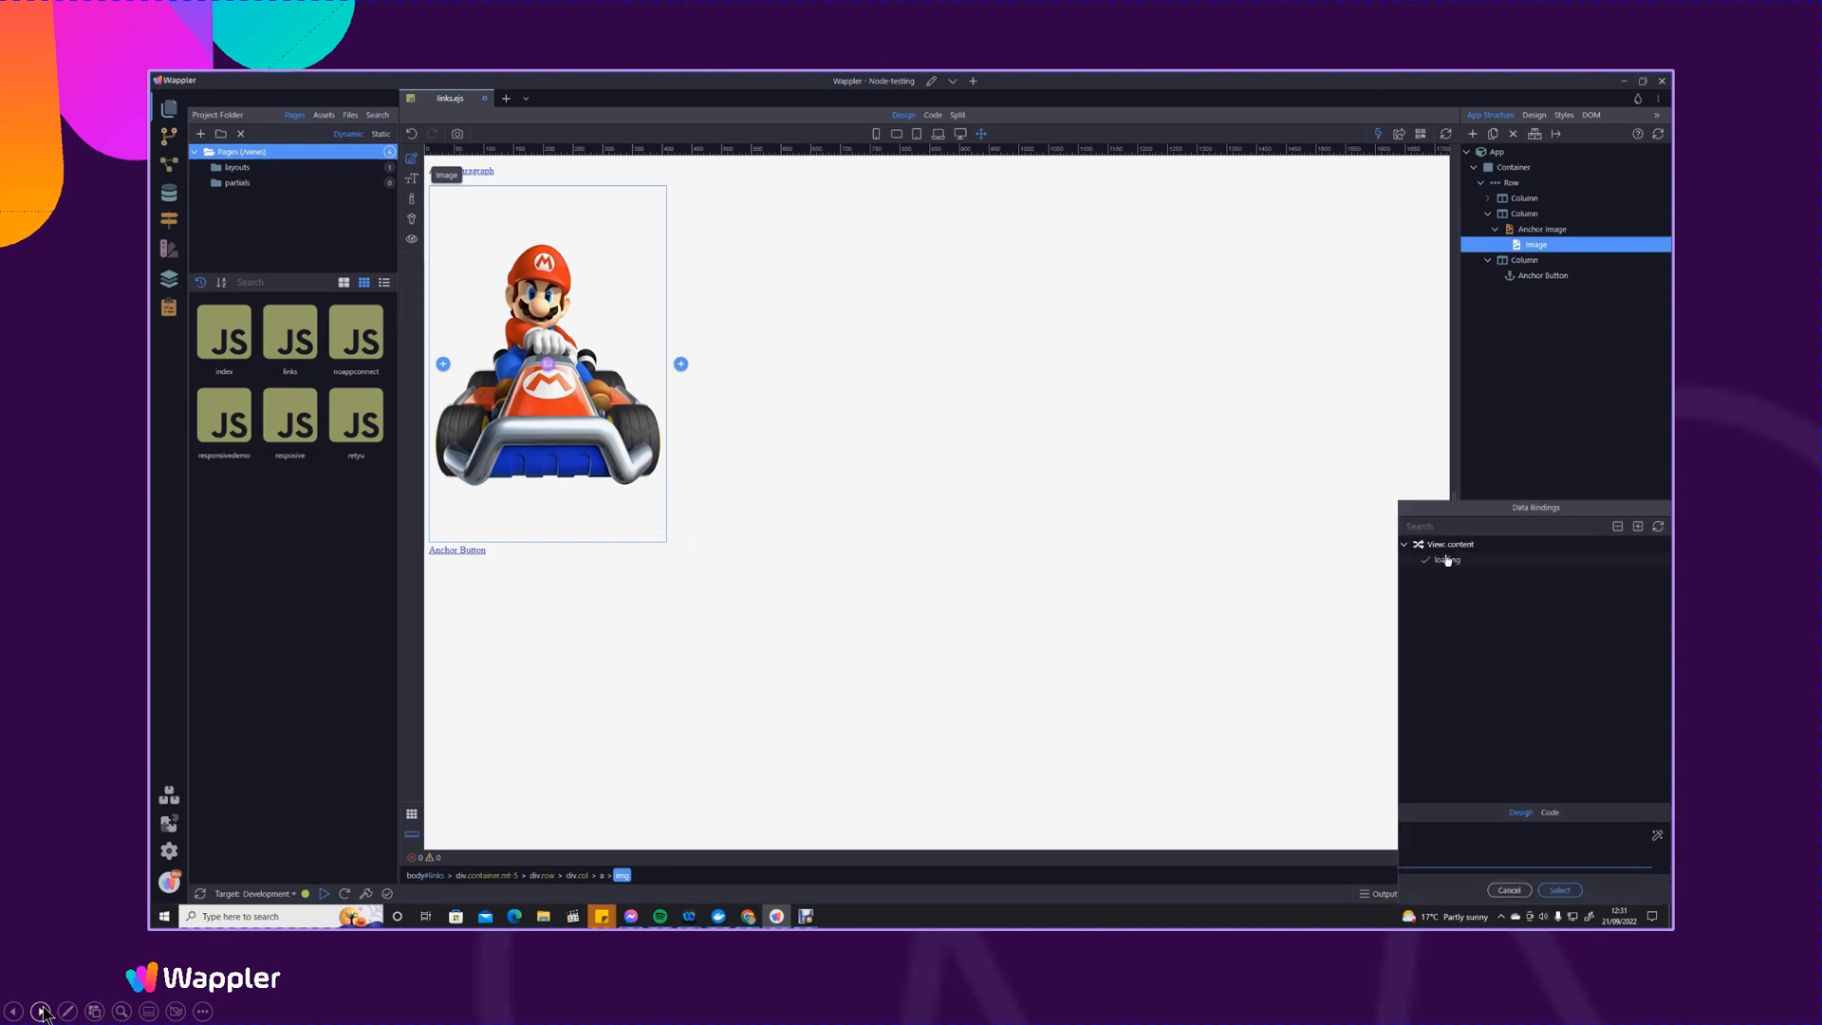
pyautogui.click(1508, 889)
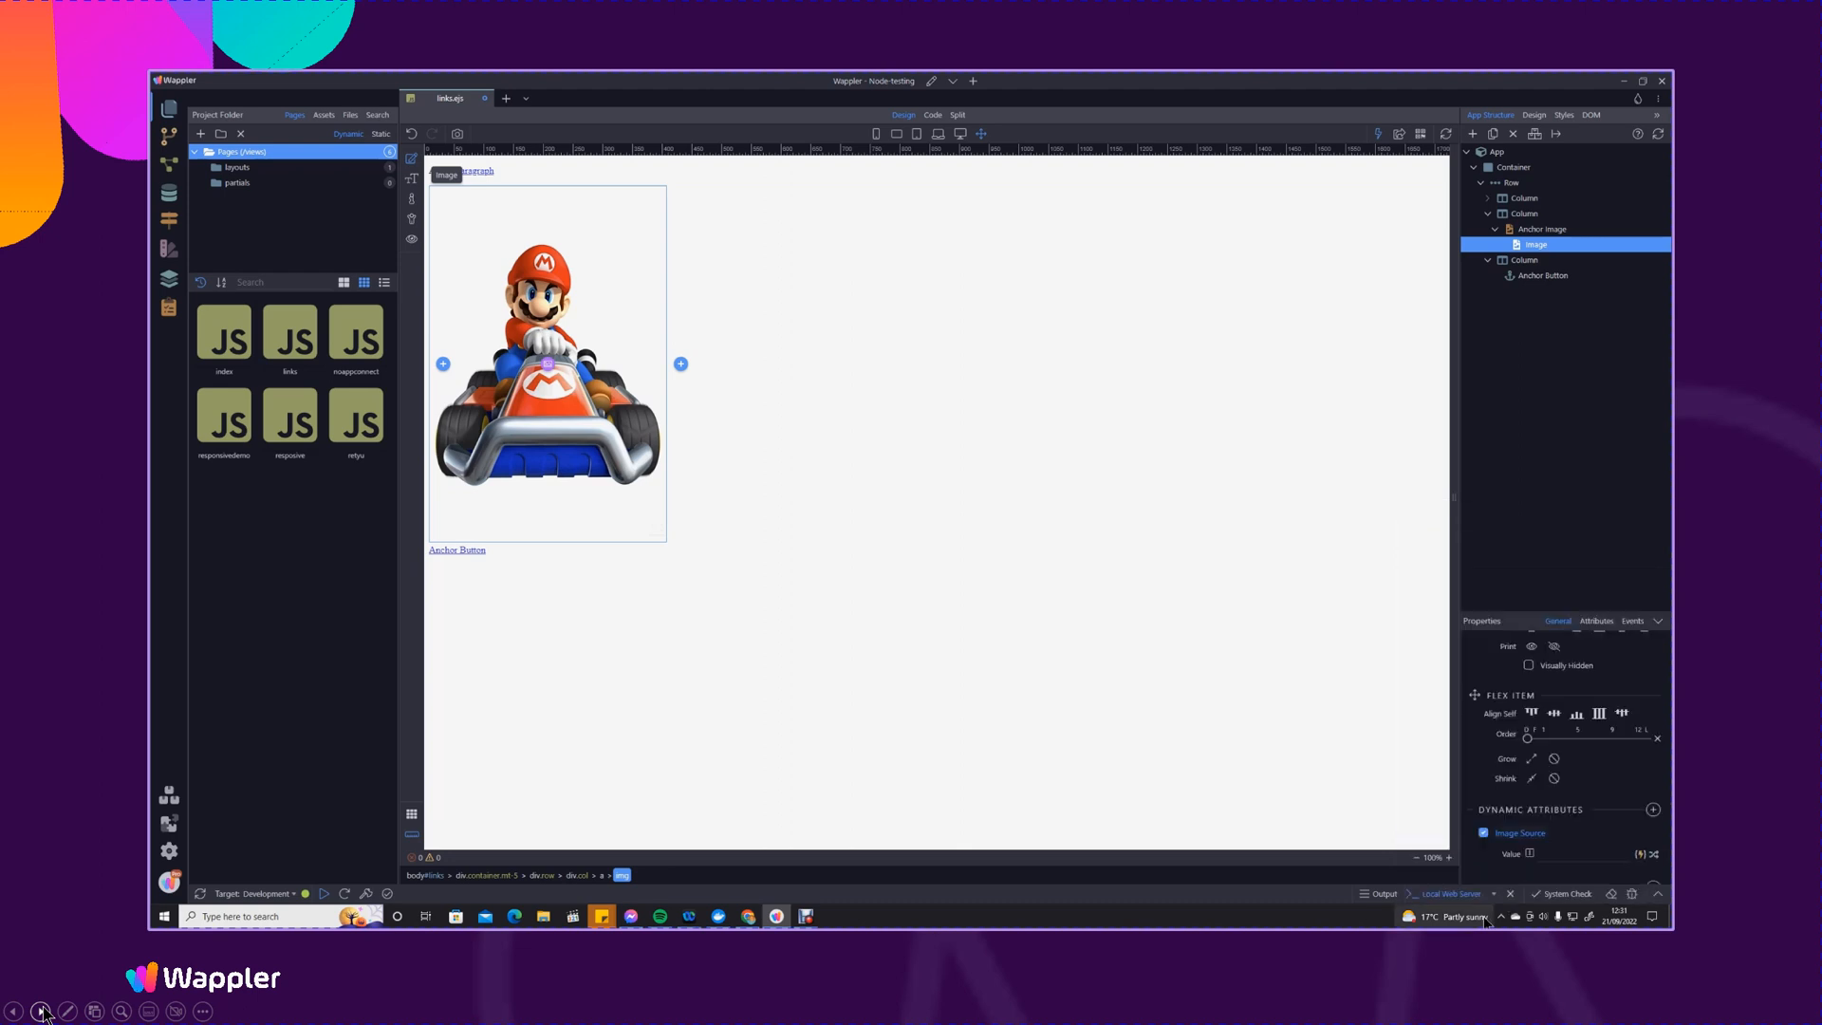
# Review the Anchor Image's properties, save the links page and open it in the browser
pyautogui.click(1511, 230)
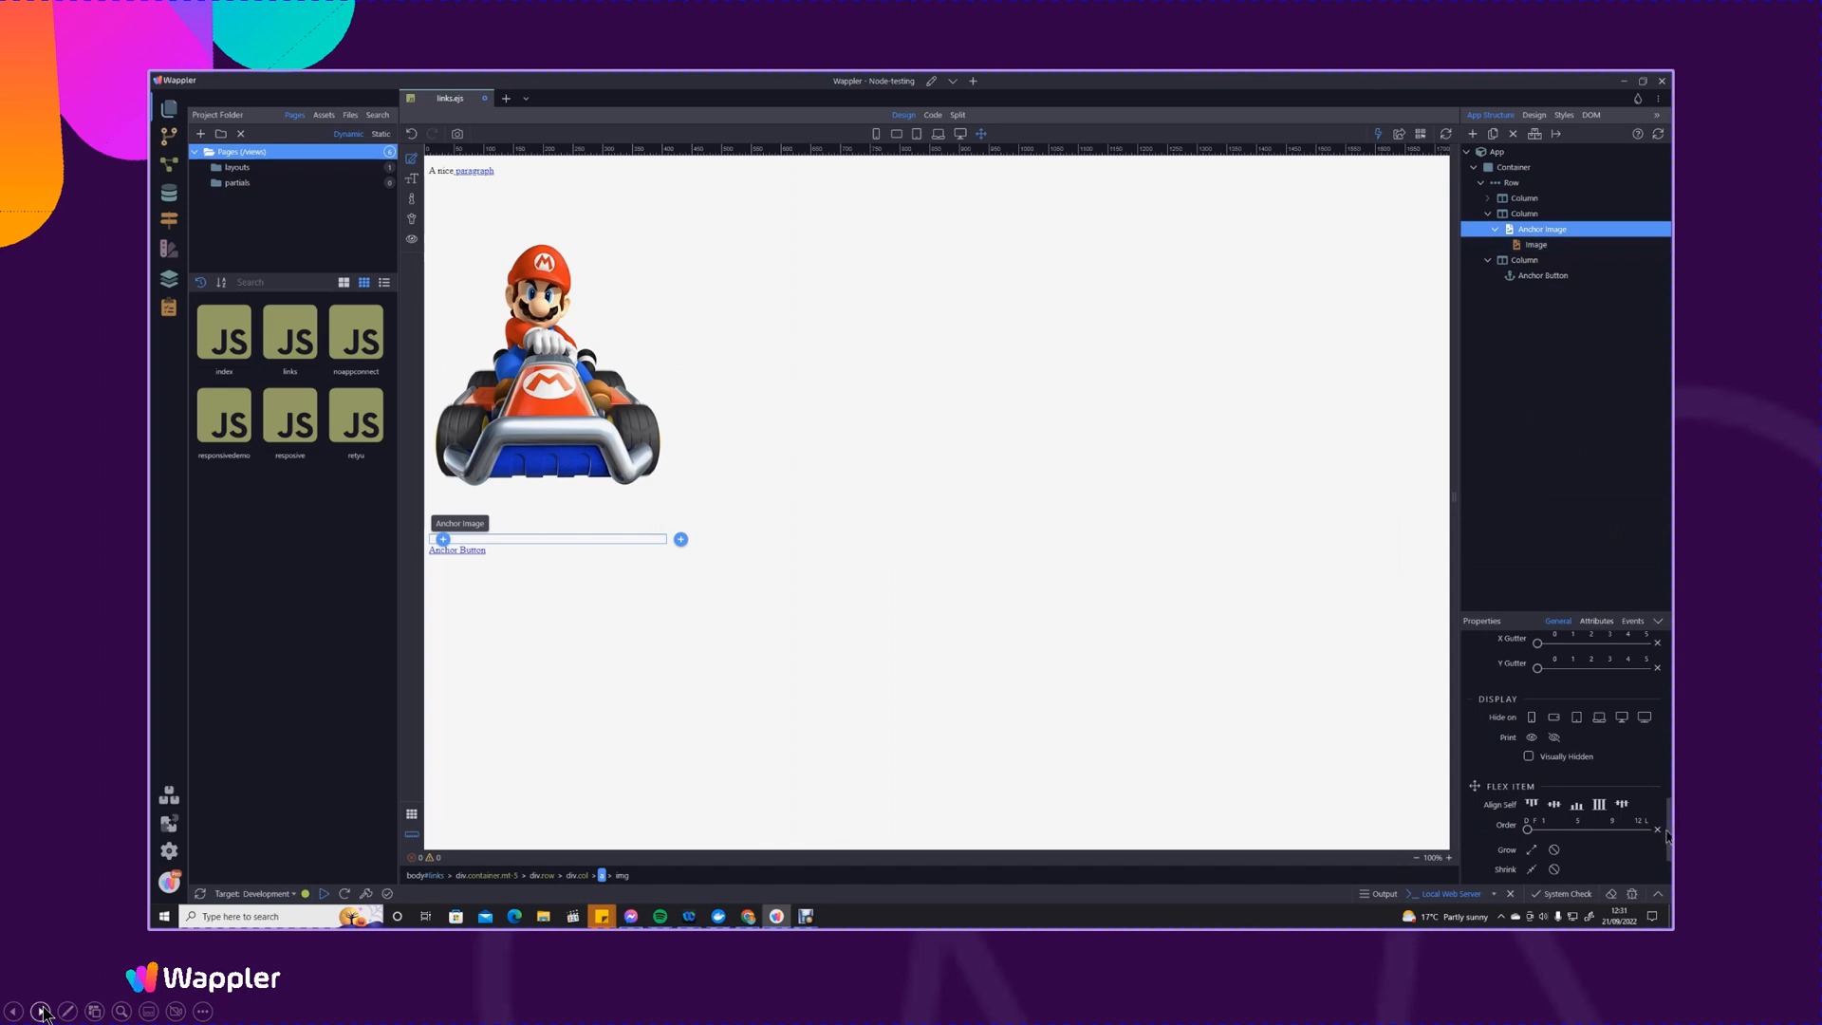
pyautogui.moveTo(1668, 825); pyautogui.dragTo(1659, 641)
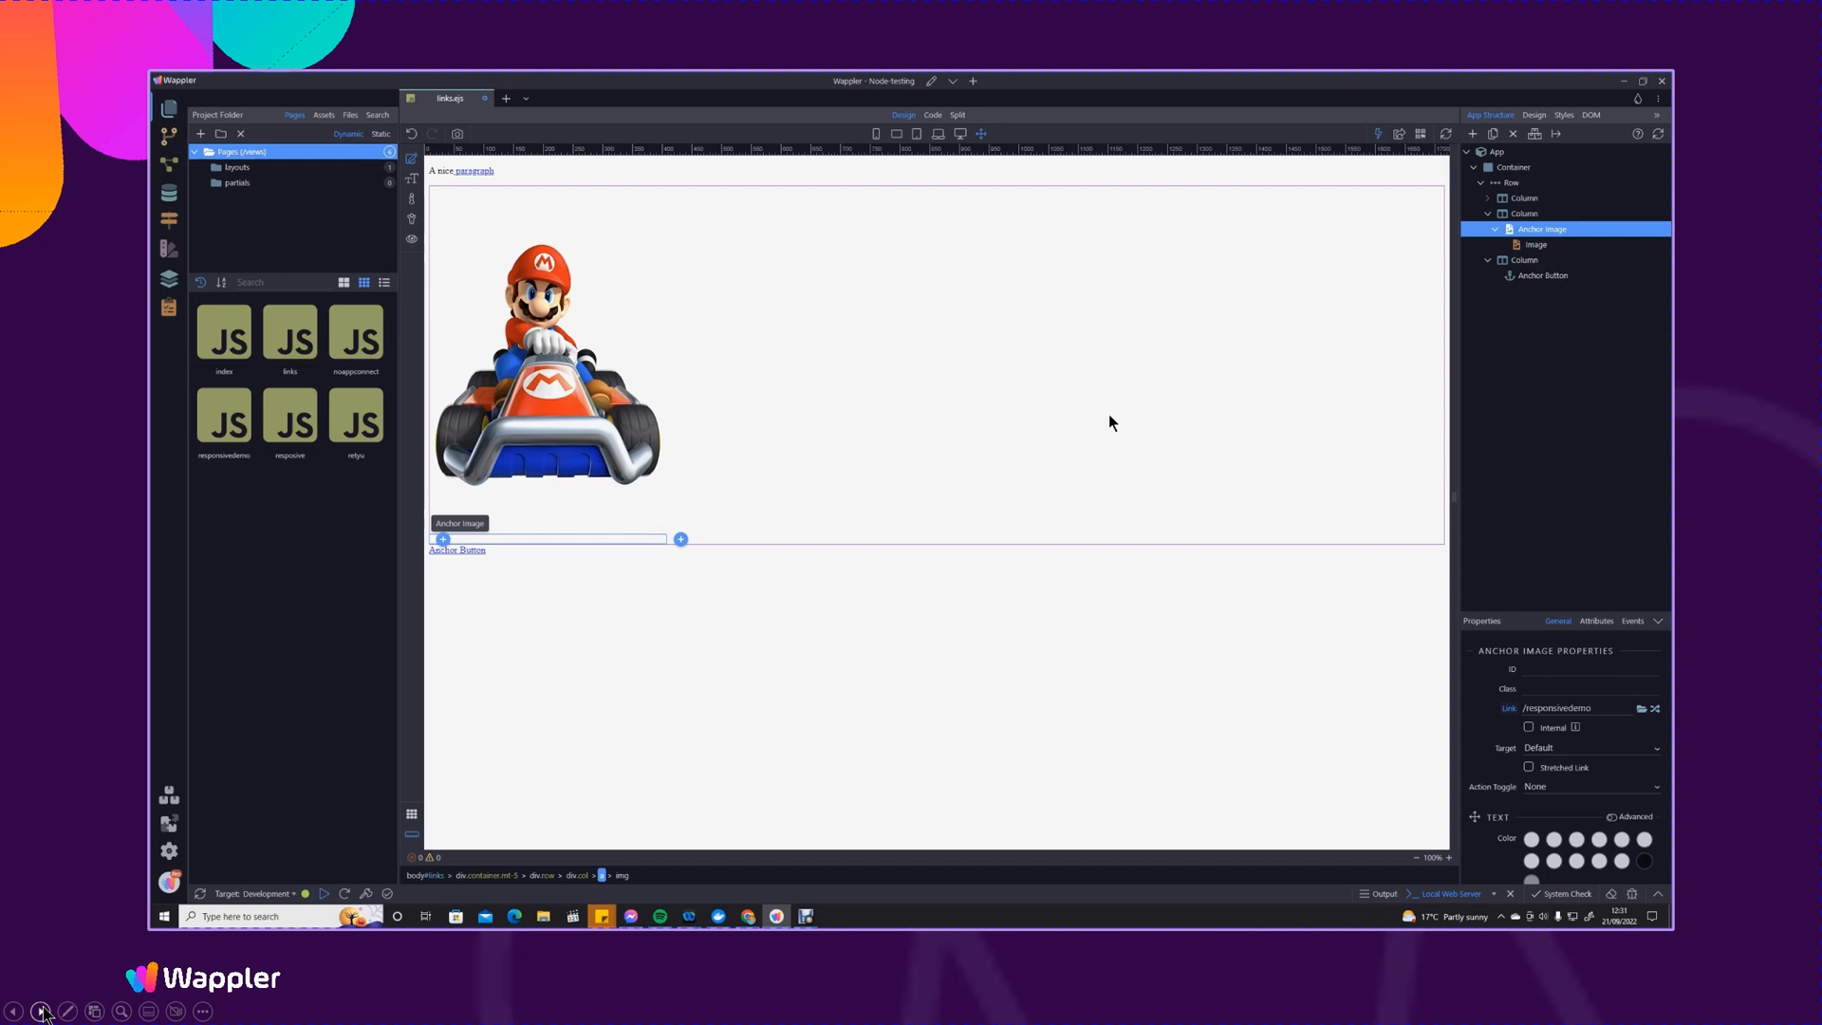
pyautogui.hotkey('ctrl', 's')
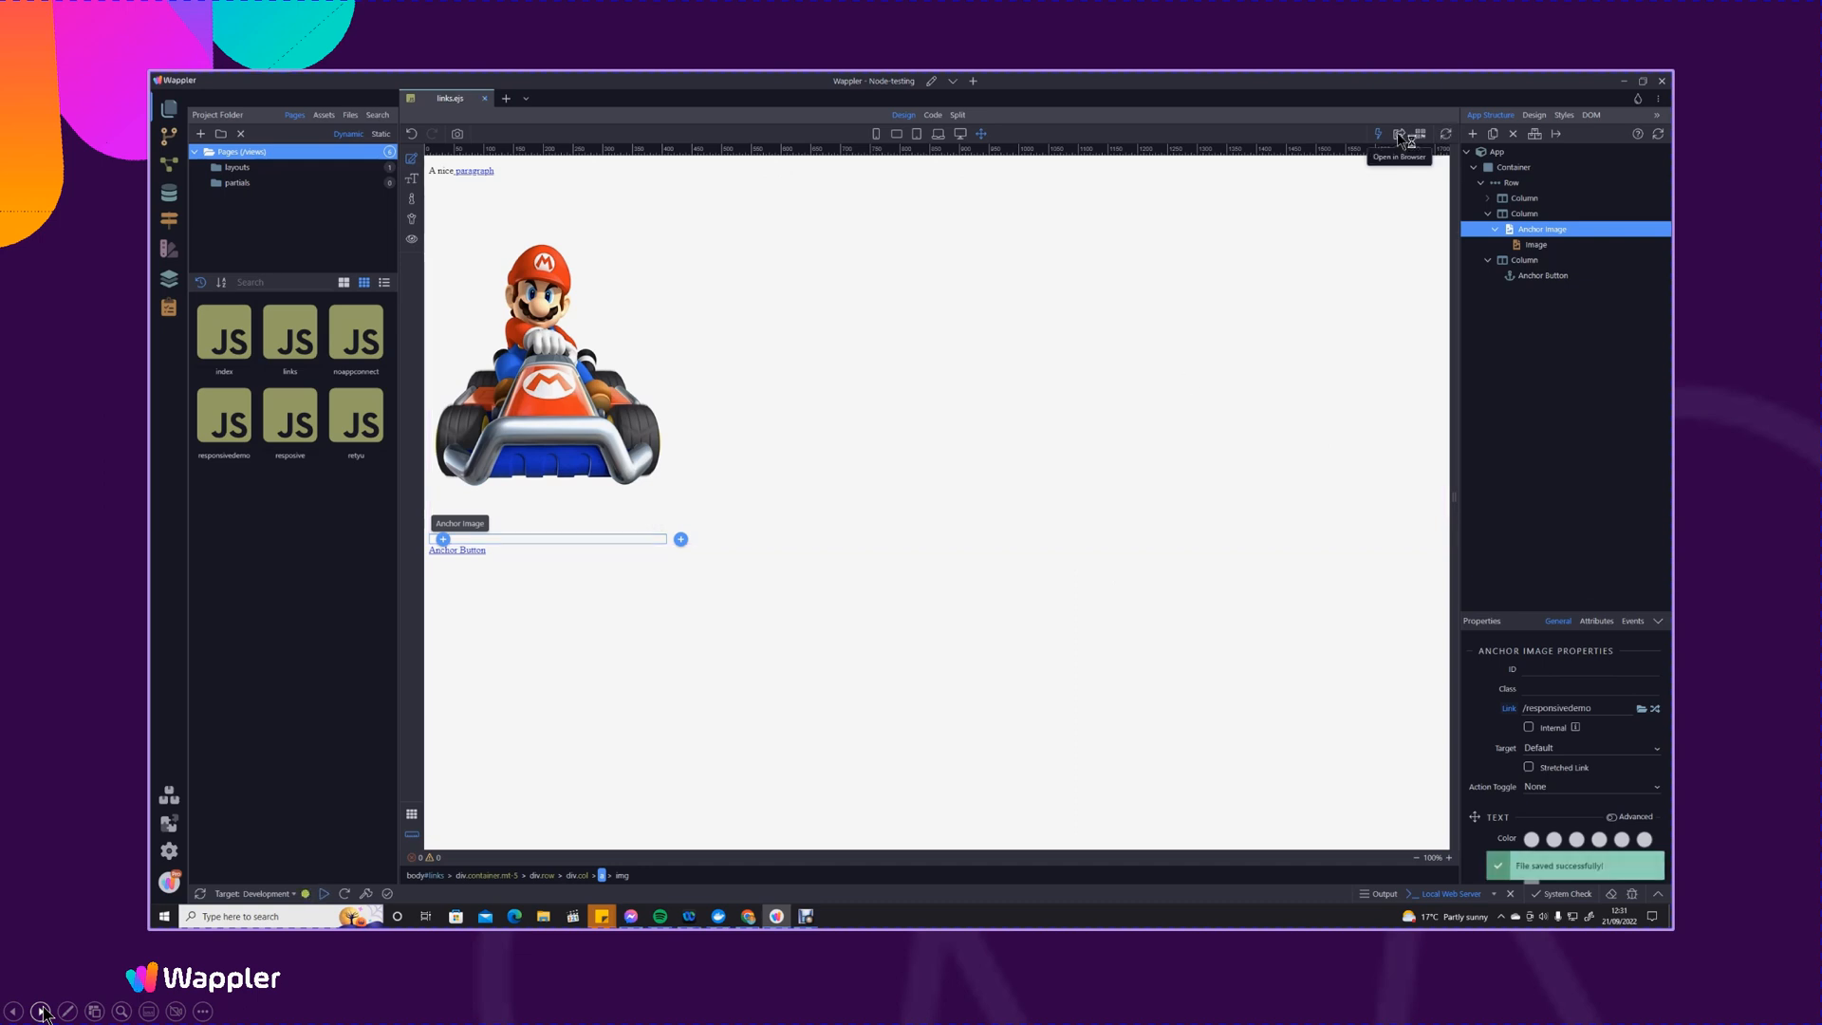
pyautogui.click(1399, 136)
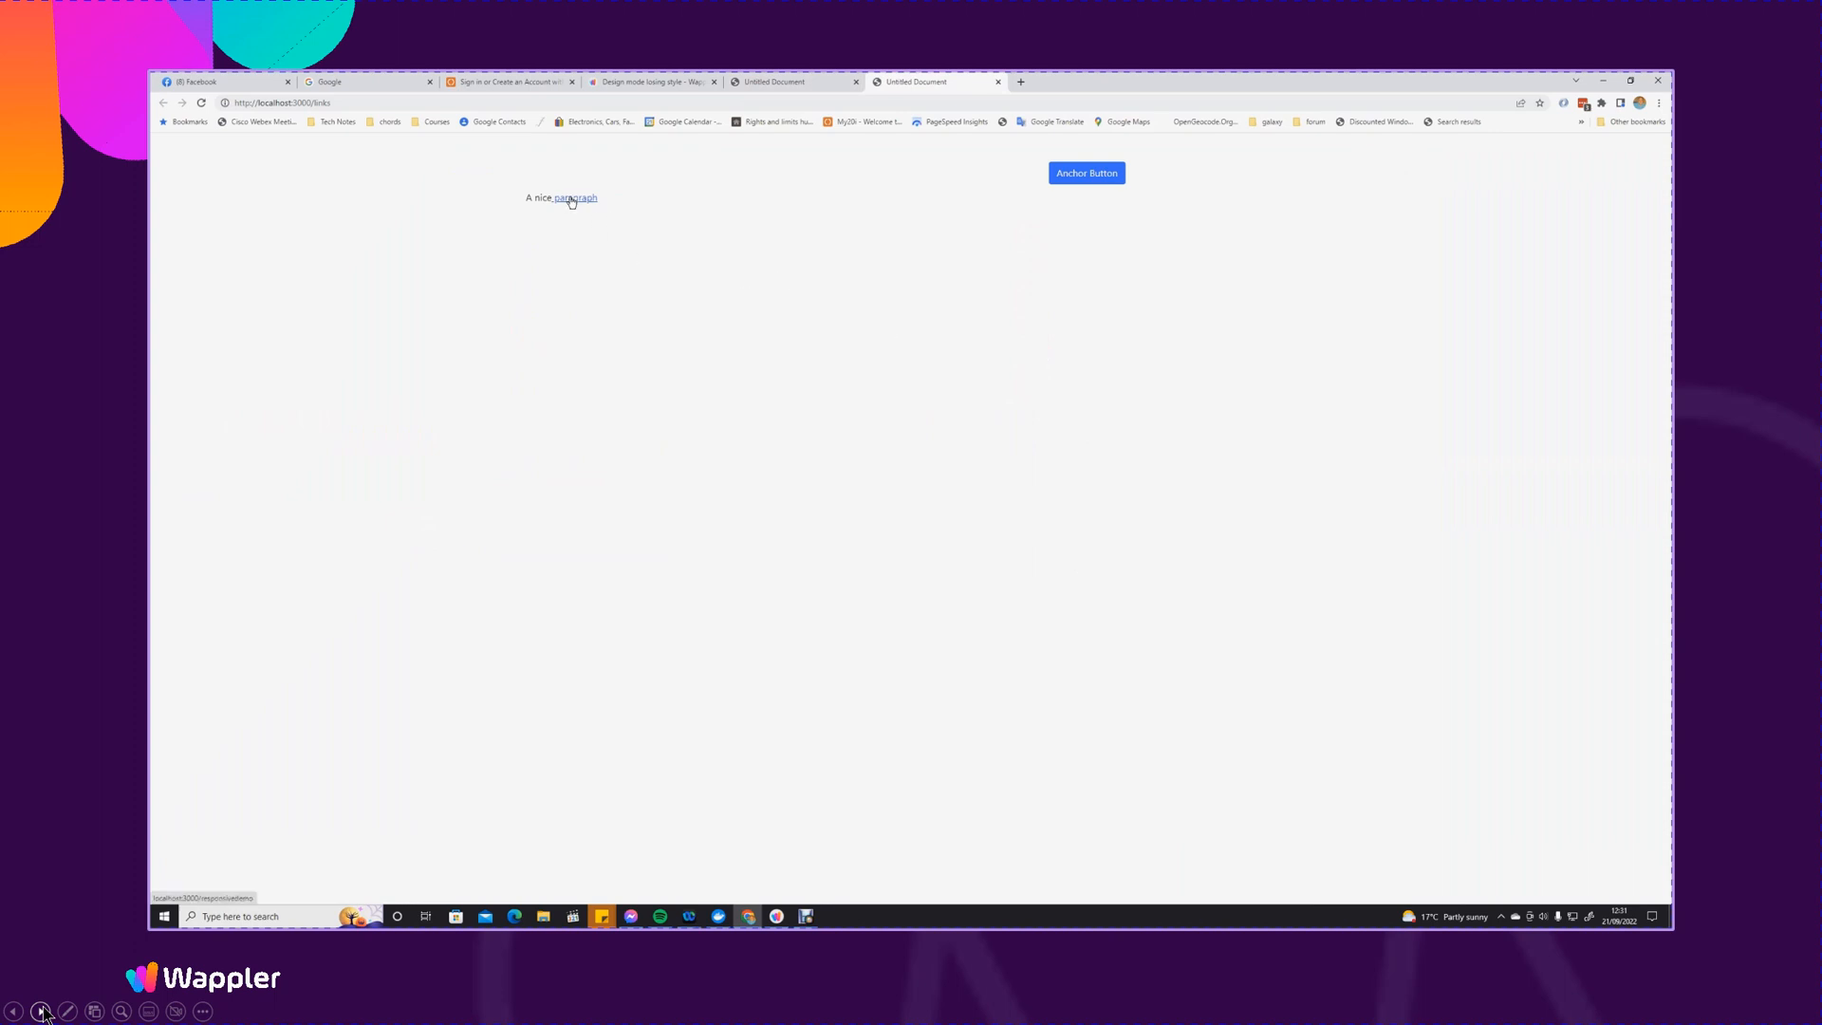
# Test the paragraph link and the Anchor Button, going back to the links page after each
pyautogui.click(572, 200)
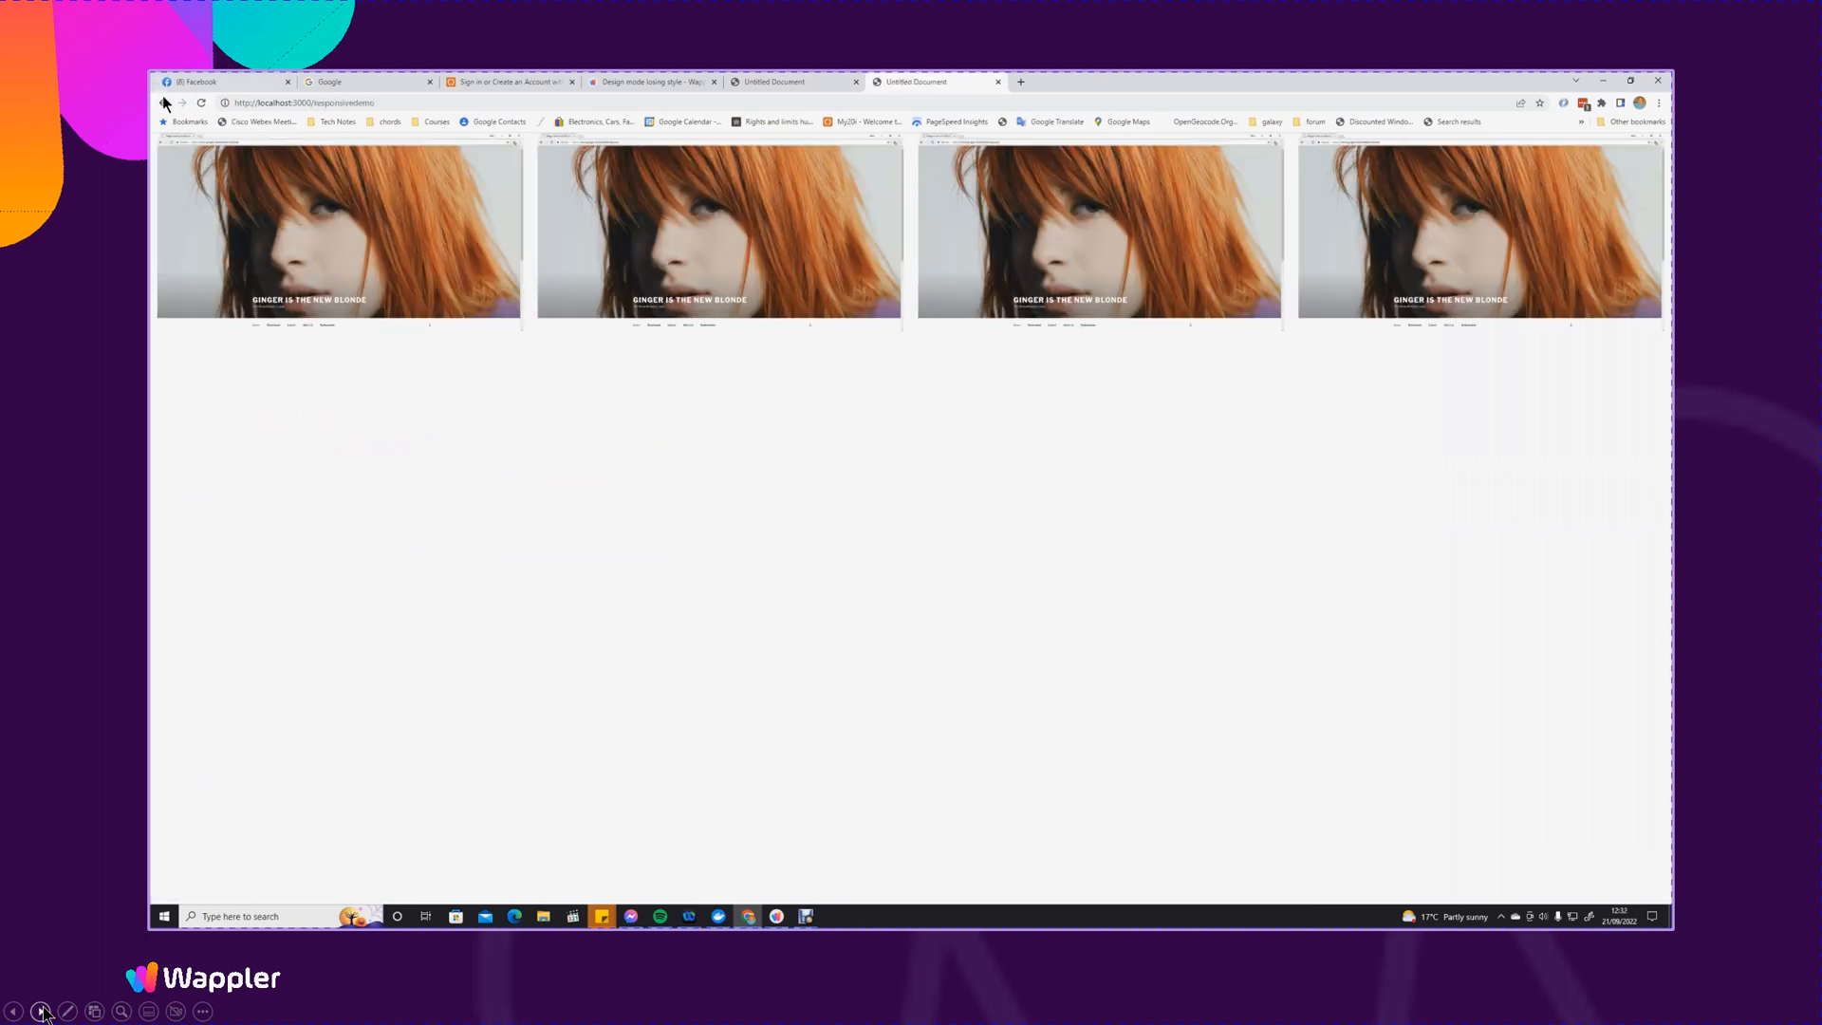
pyautogui.click(165, 102)
pyautogui.click(1062, 178)
pyautogui.click(163, 103)
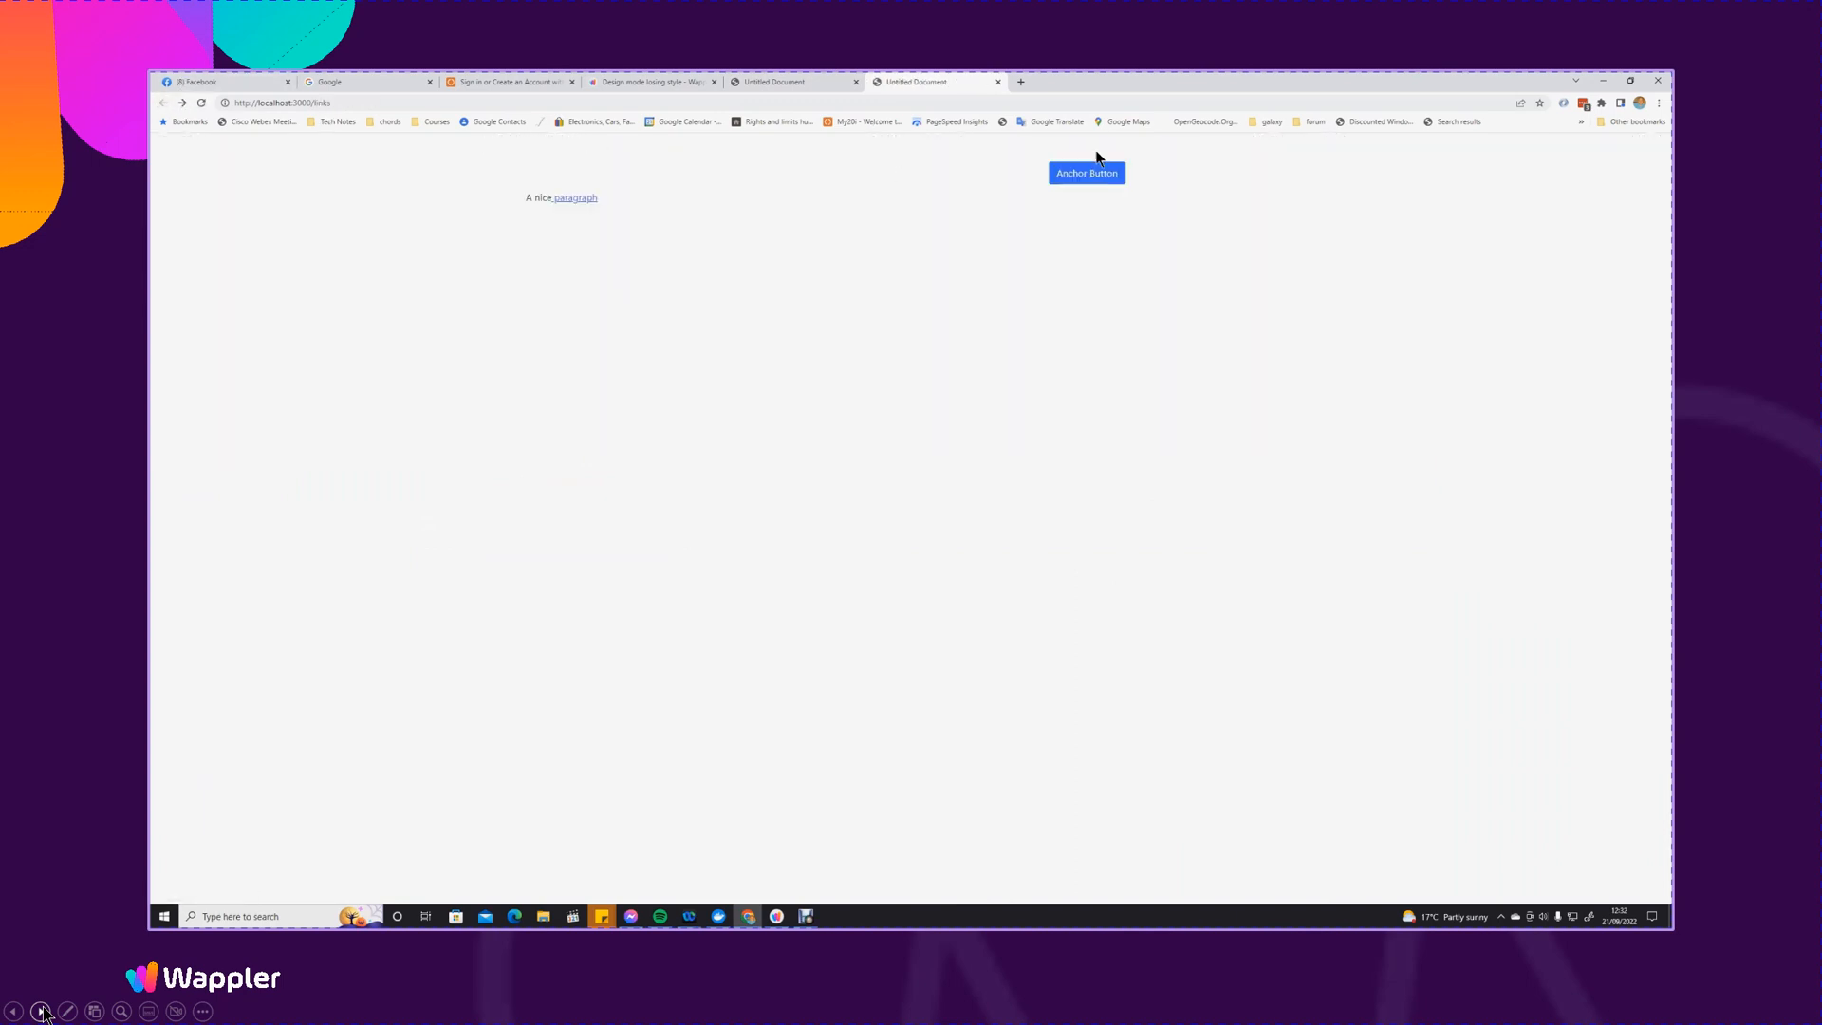
# Switch back to Wappler and remove the dynamic Image Source attribute from the image inside the Anchor Image
pyautogui.click(778, 916)
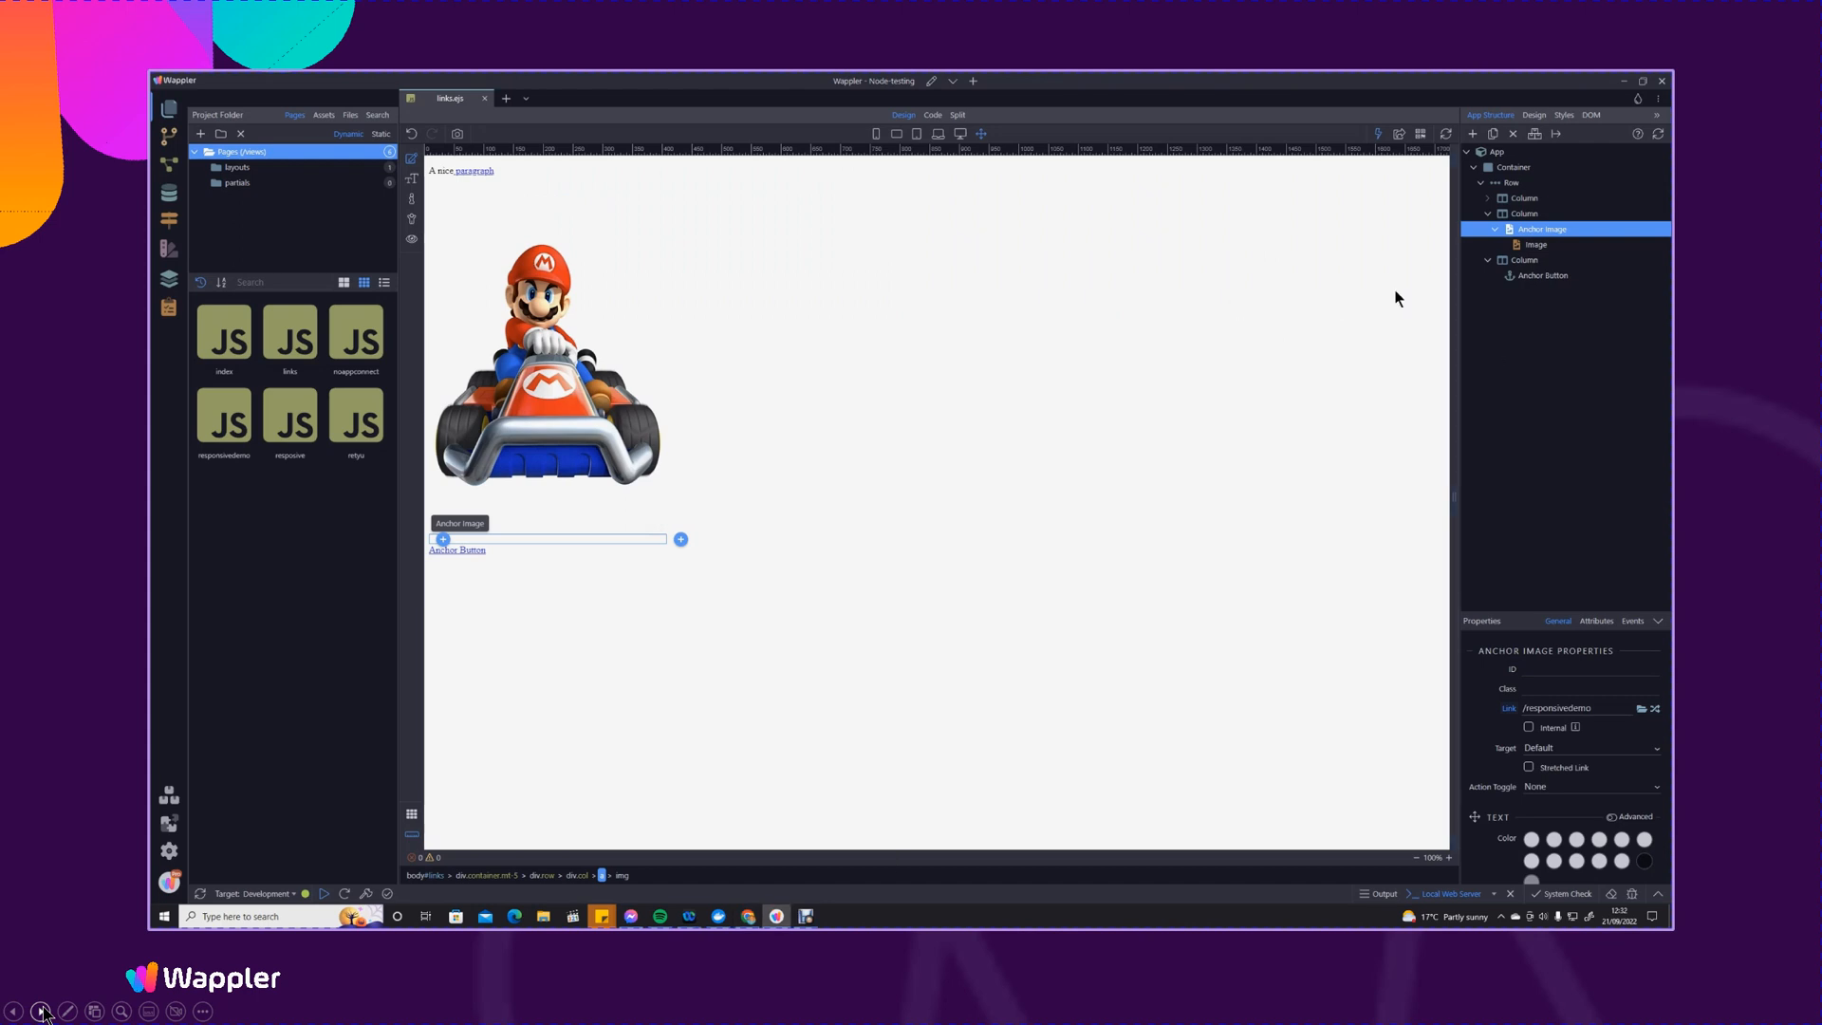
pyautogui.click(1530, 245)
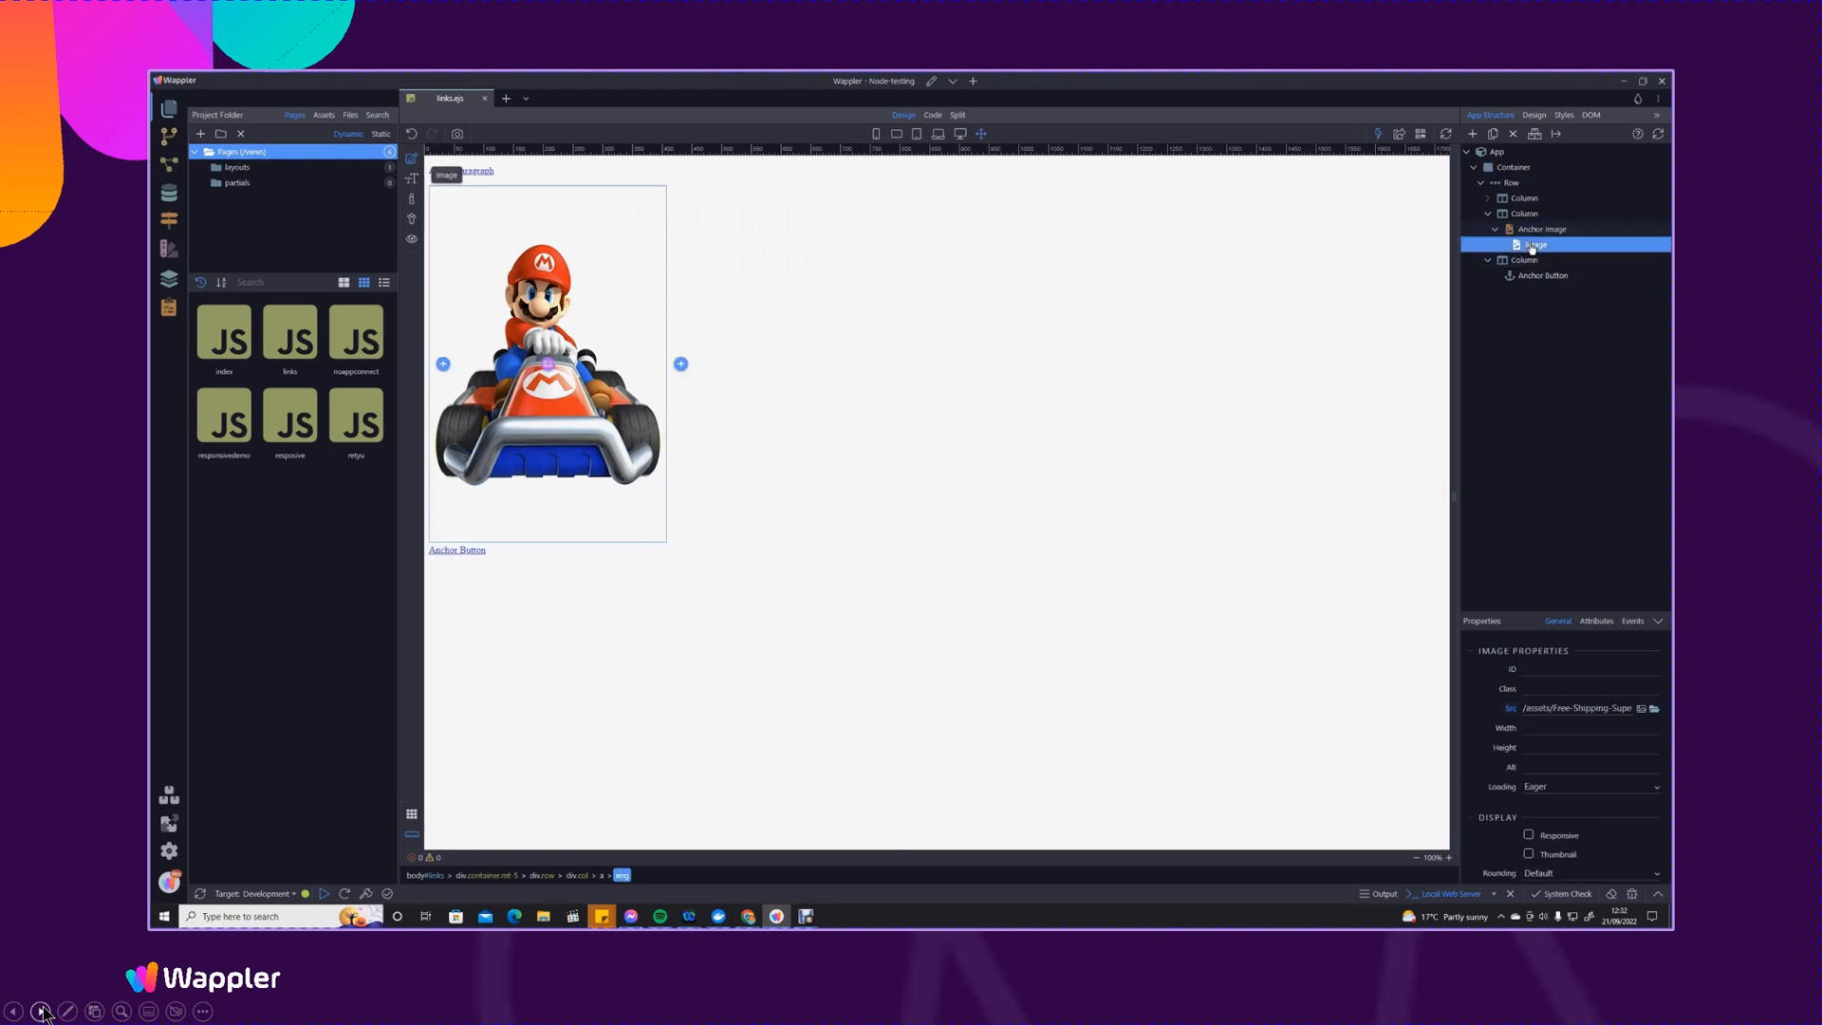
pyautogui.click(1547, 231)
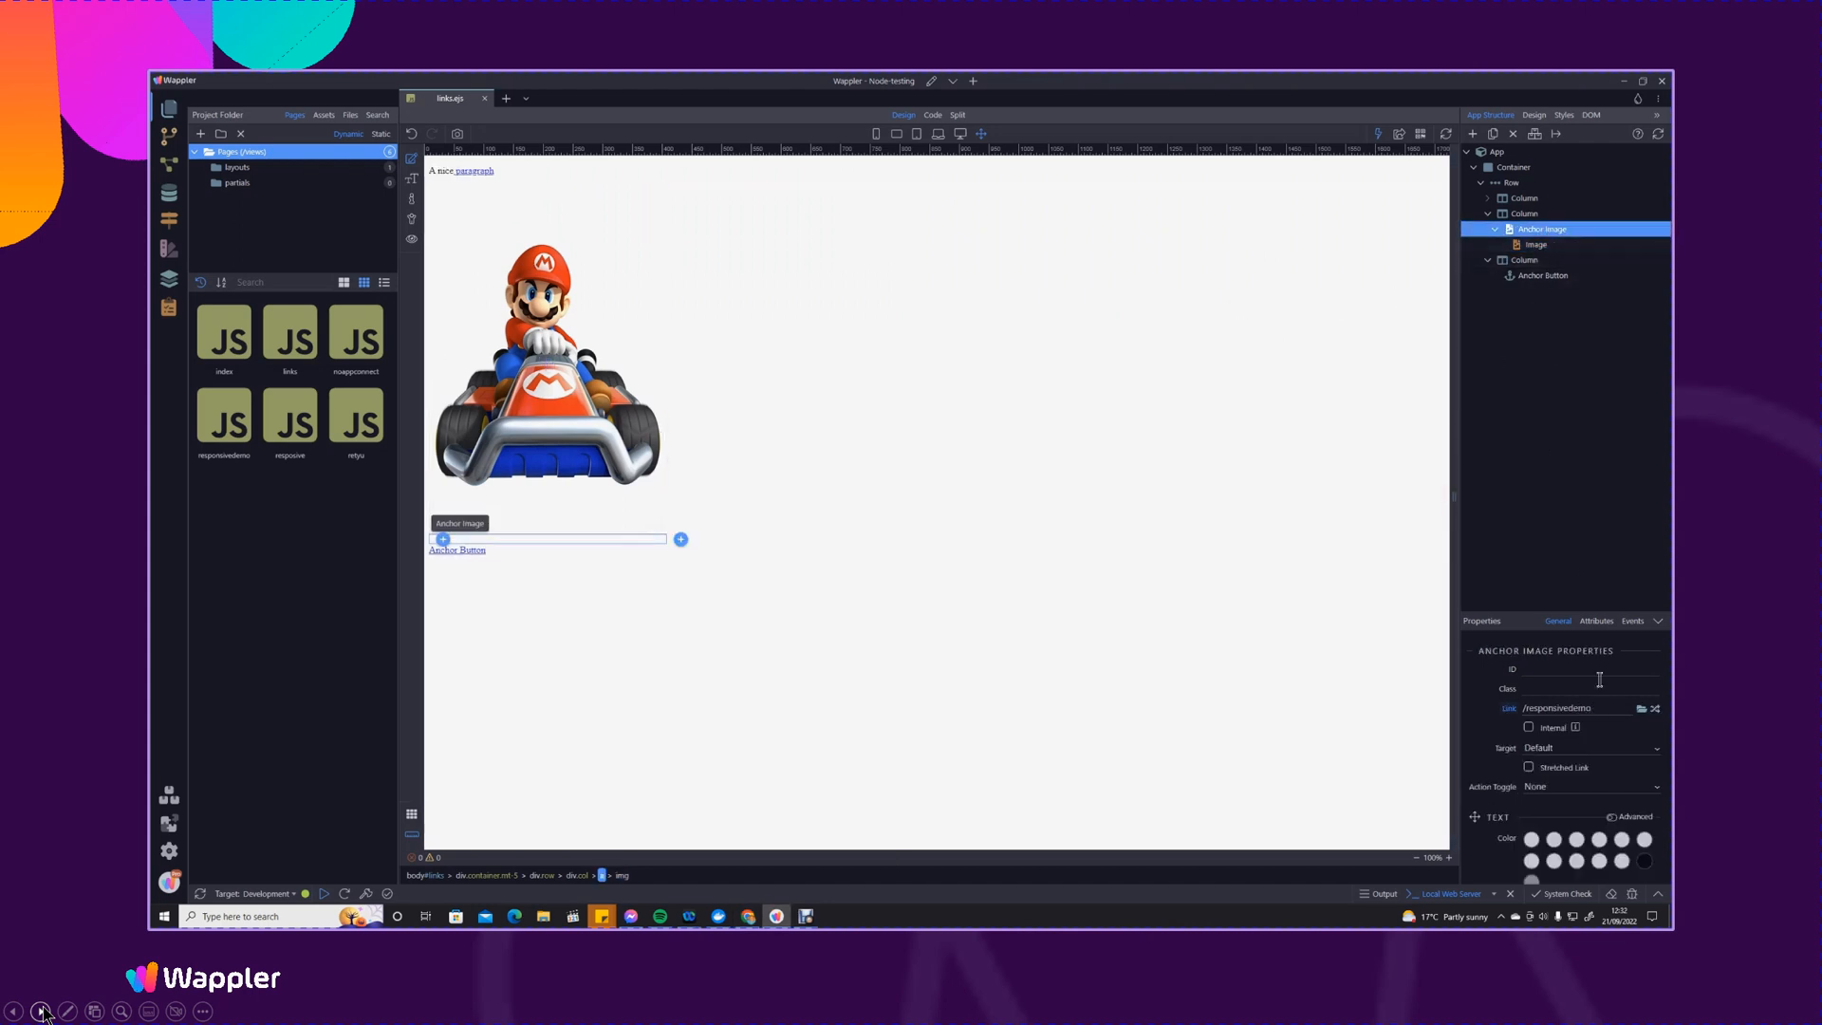
pyautogui.scroll(-2, 1613, 686)
pyautogui.scroll(-5, 1613, 685)
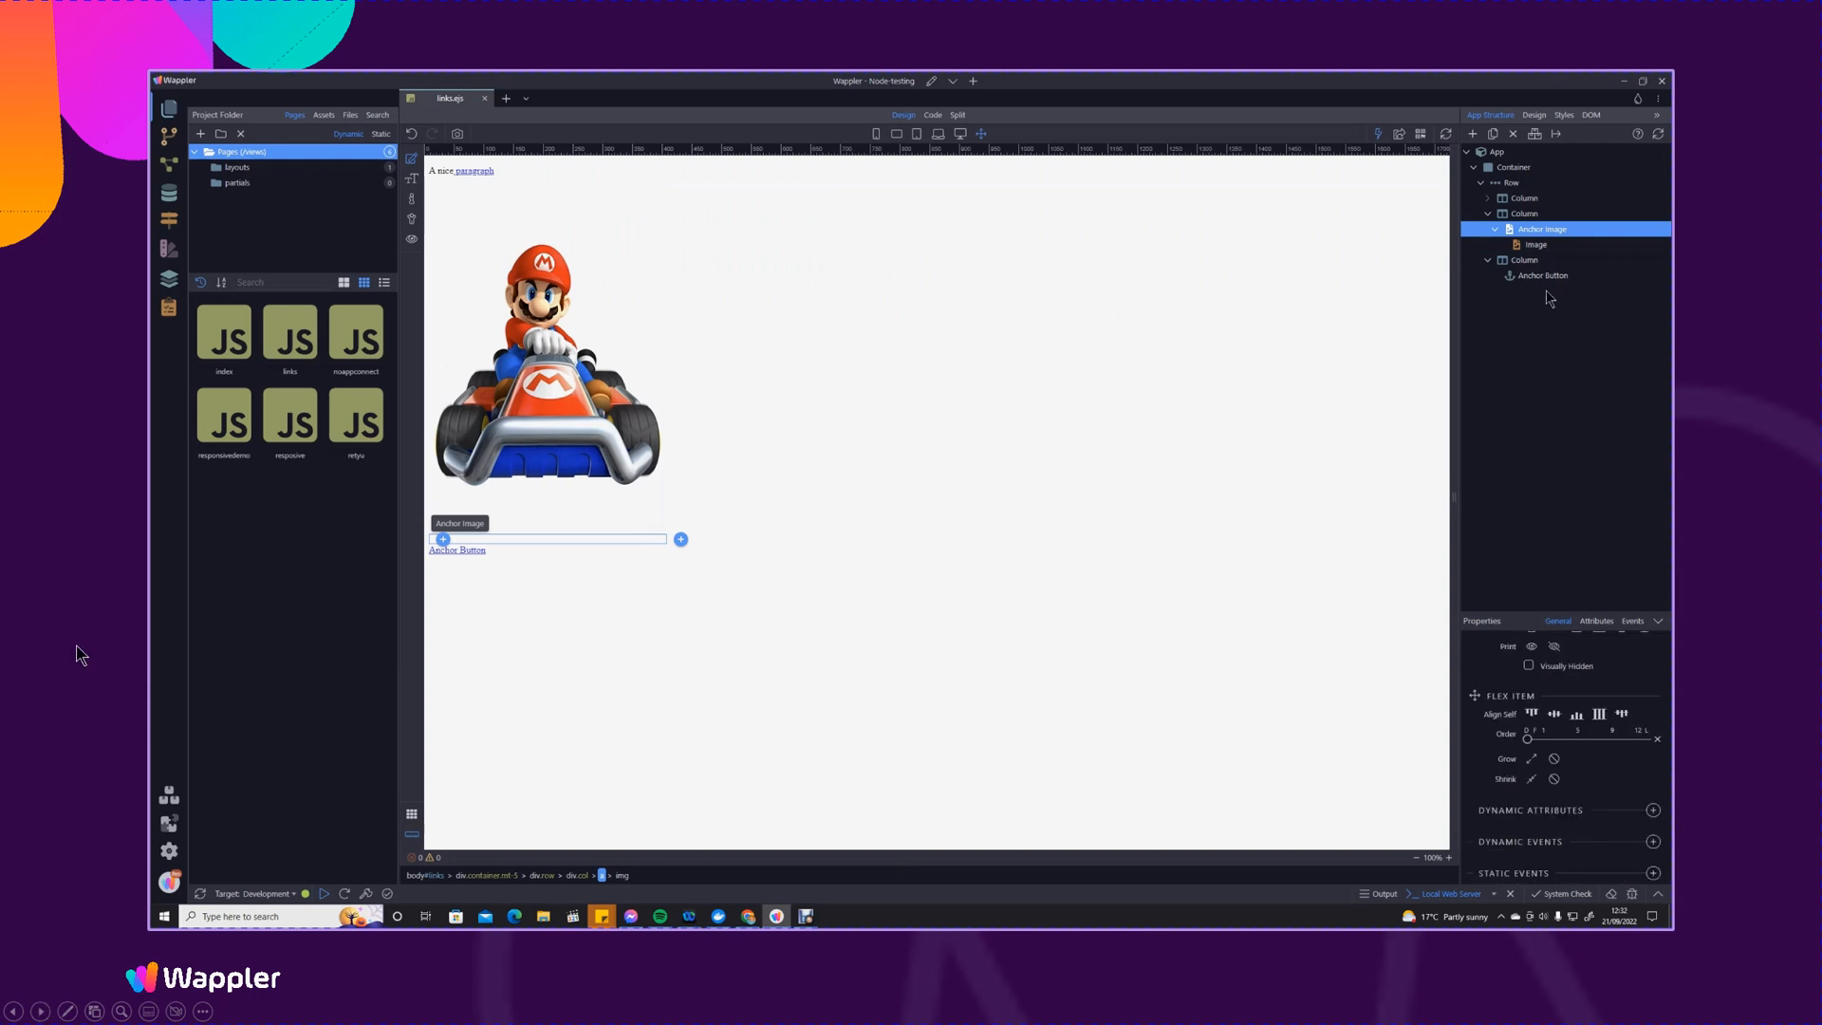
pyautogui.click(1536, 245)
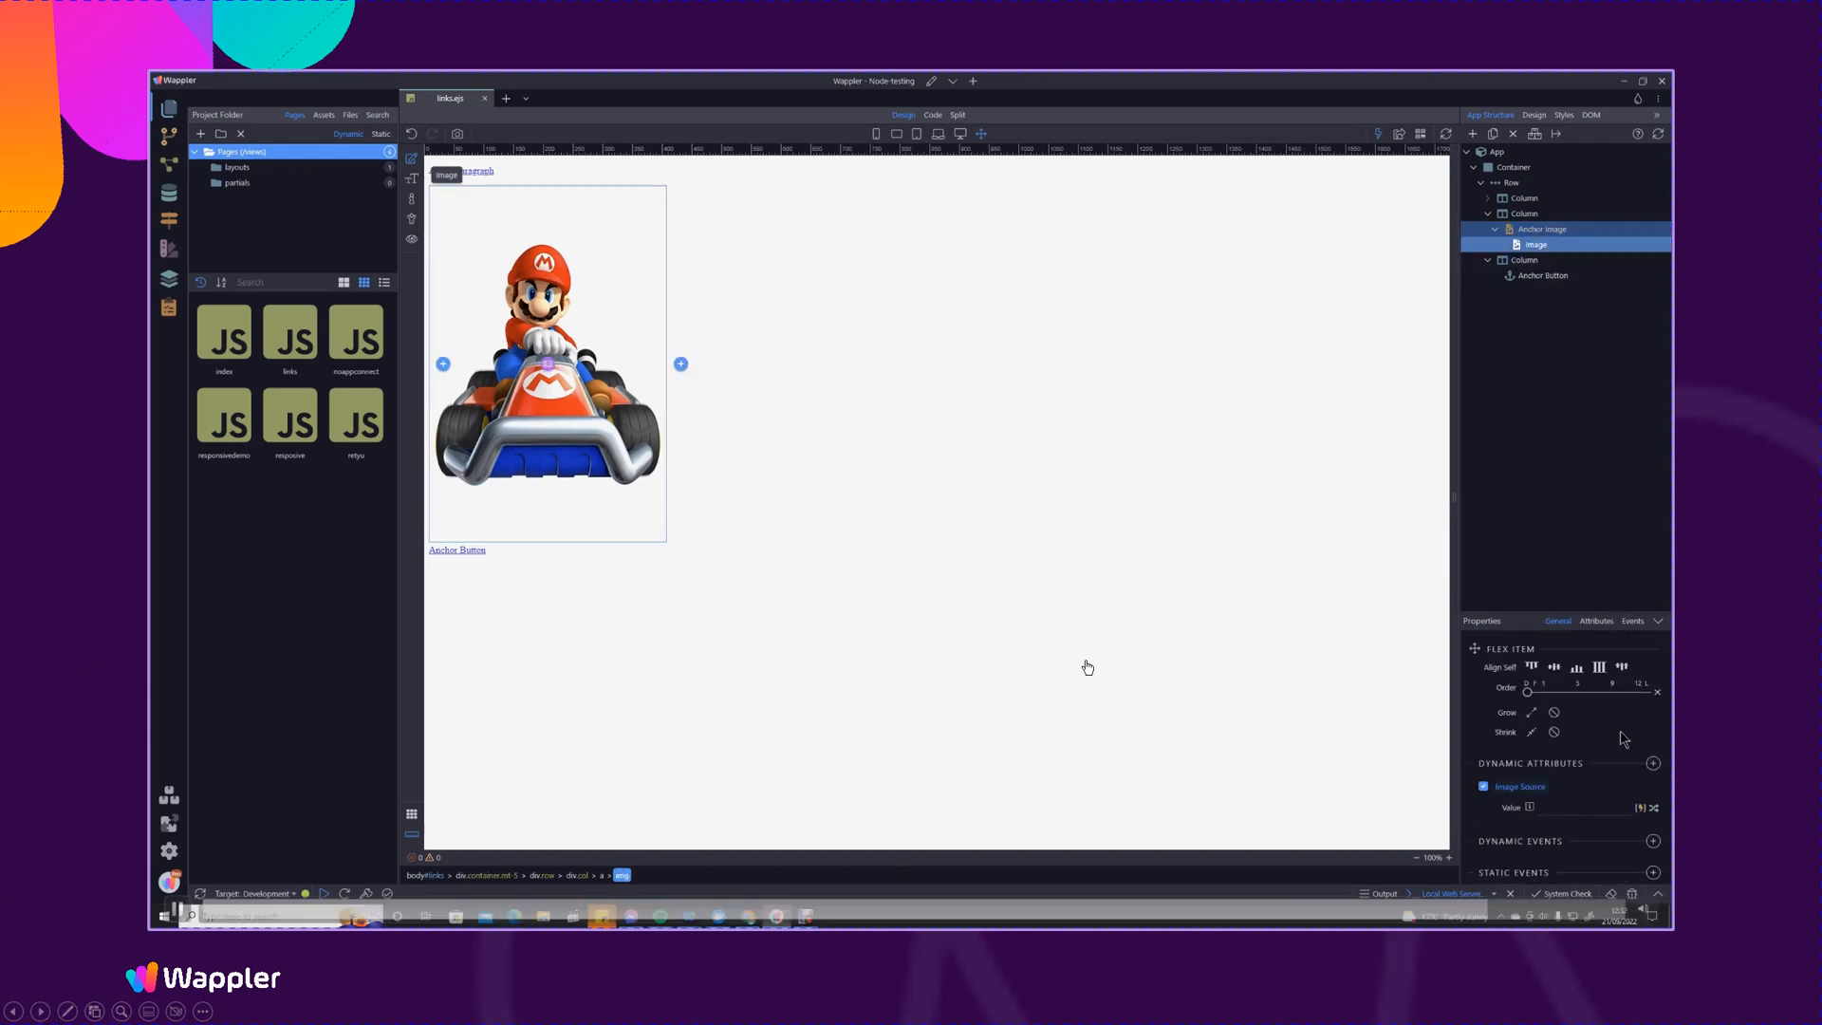
pyautogui.click(1483, 807)
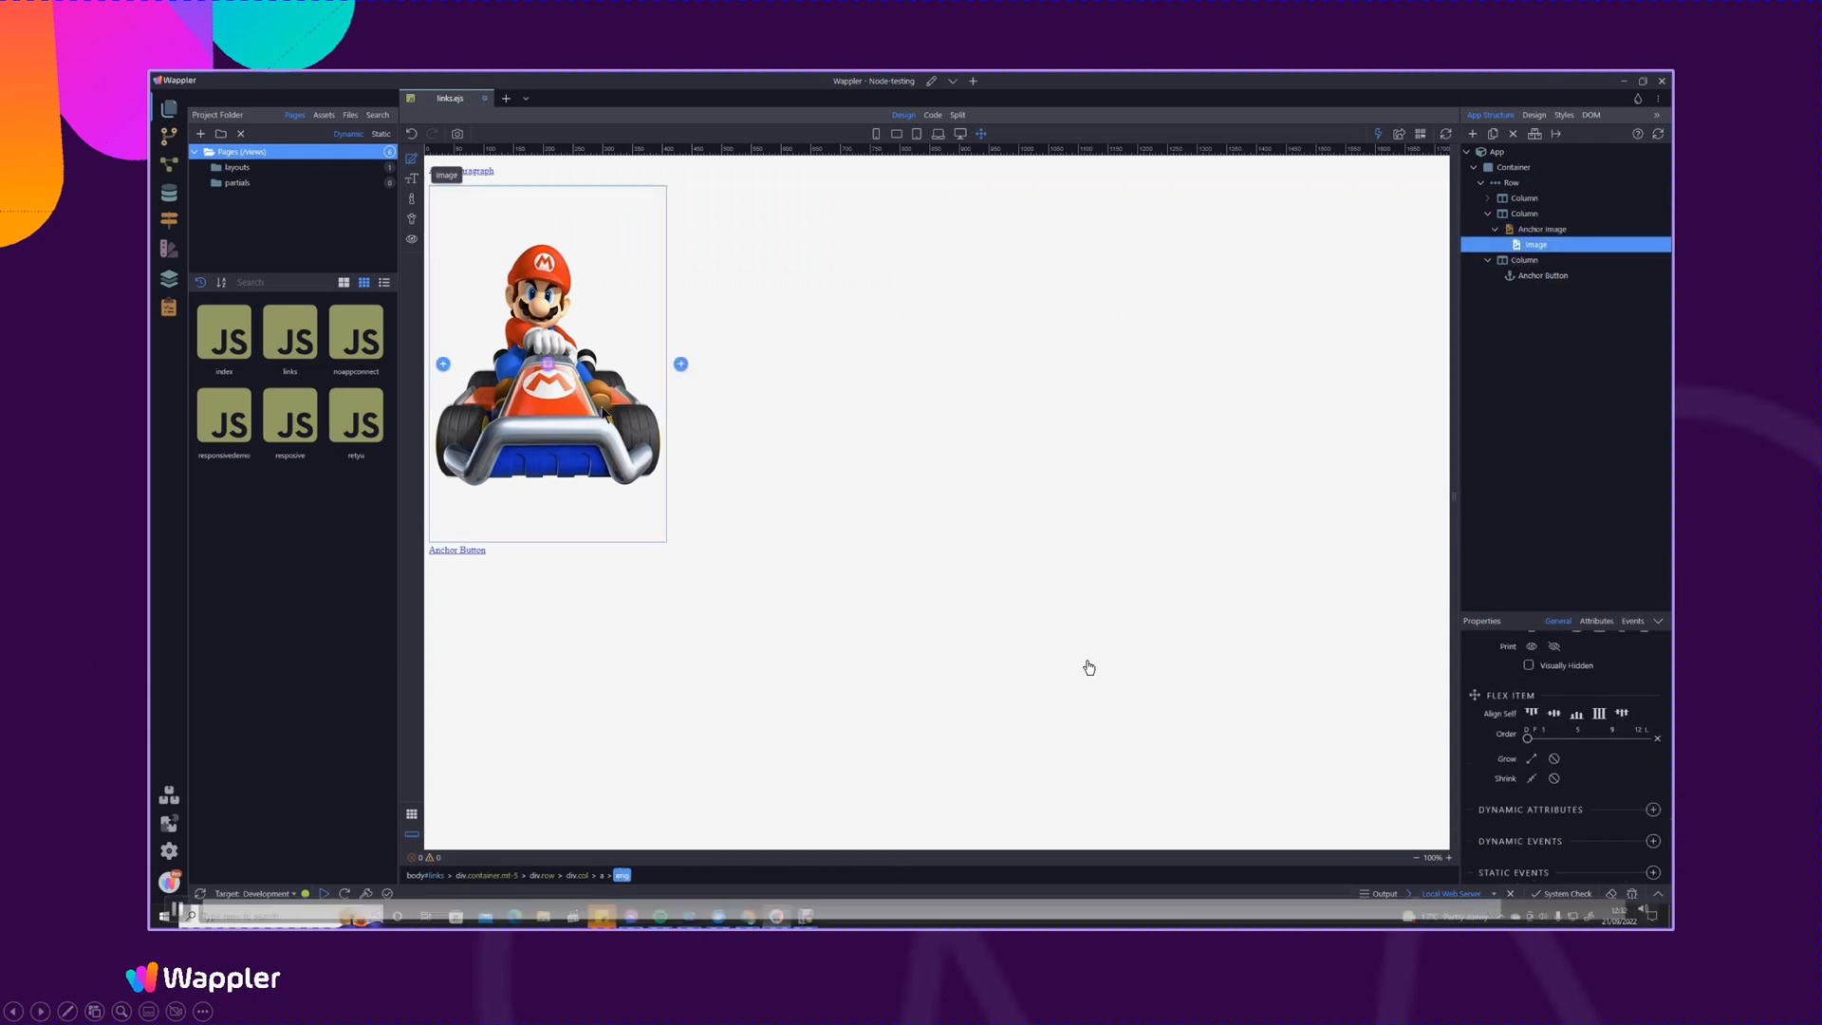
# Save the page, test the Mario kart image's link in the browser and return to Wappler
pyautogui.hotkey('ctrl', 's')
pyautogui.click(1398, 133)
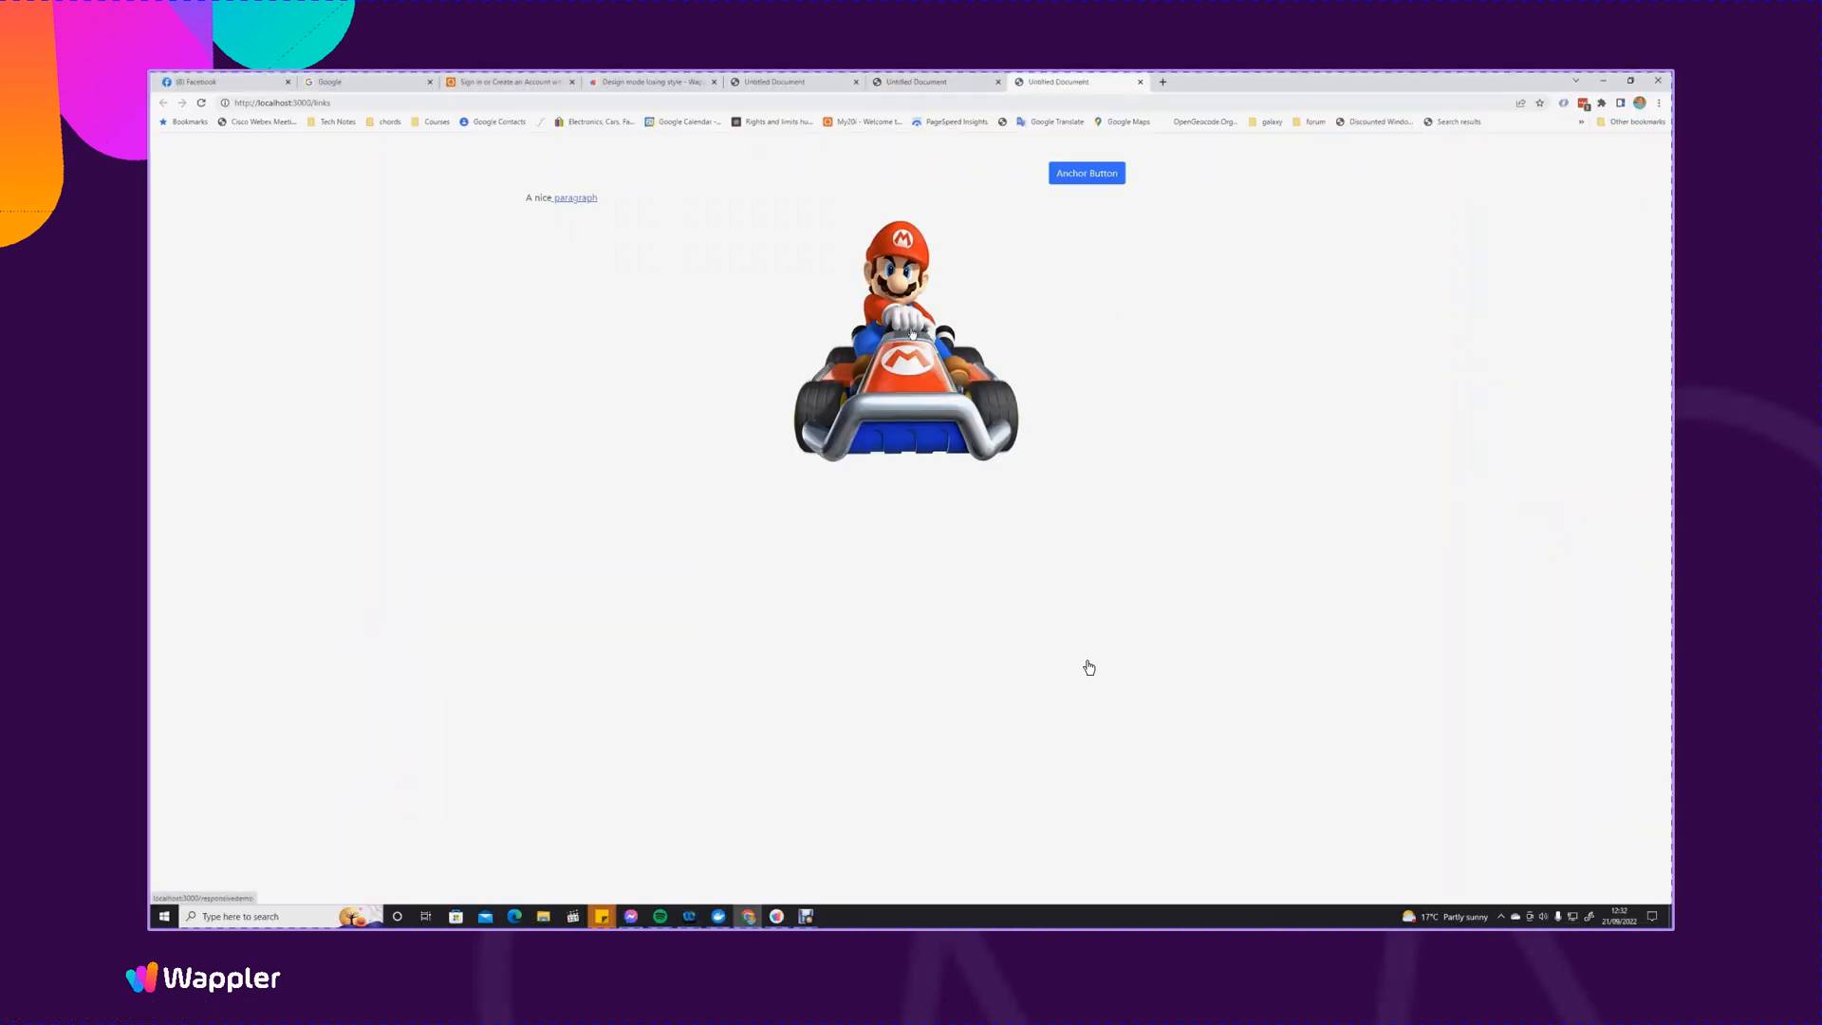
pyautogui.click(912, 334)
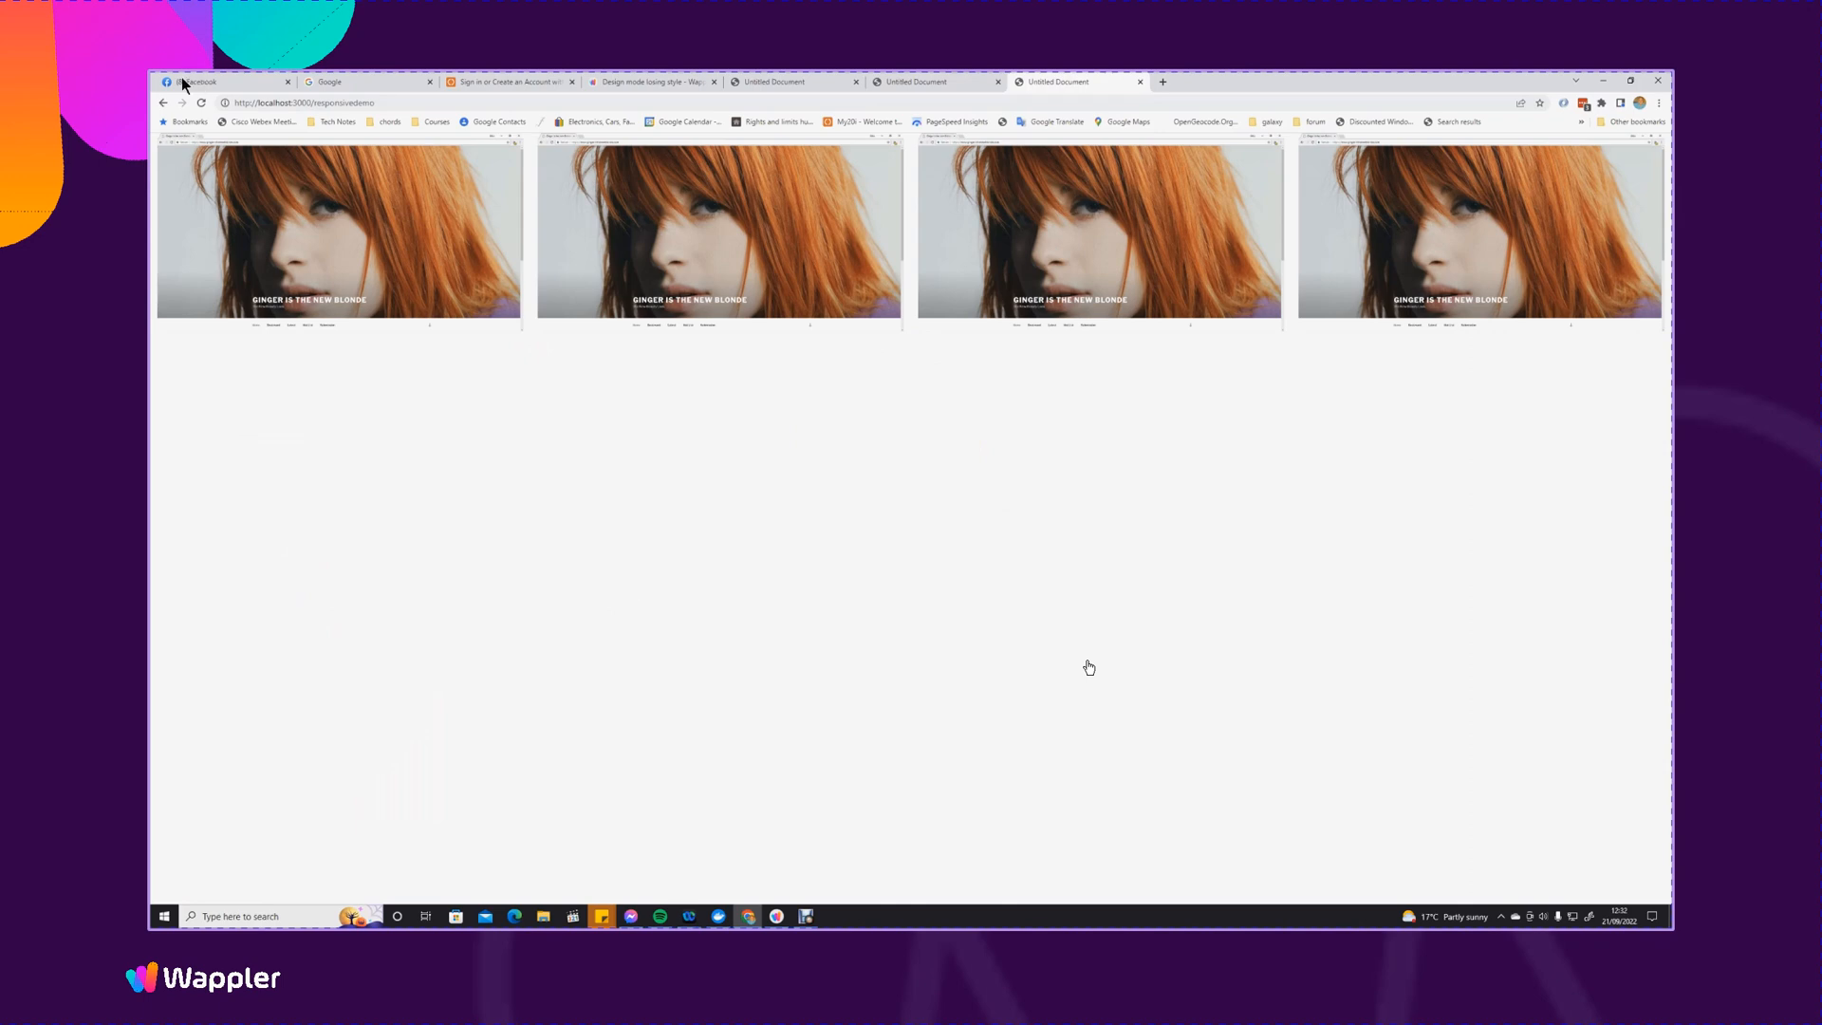
pyautogui.rightClick(163, 103)
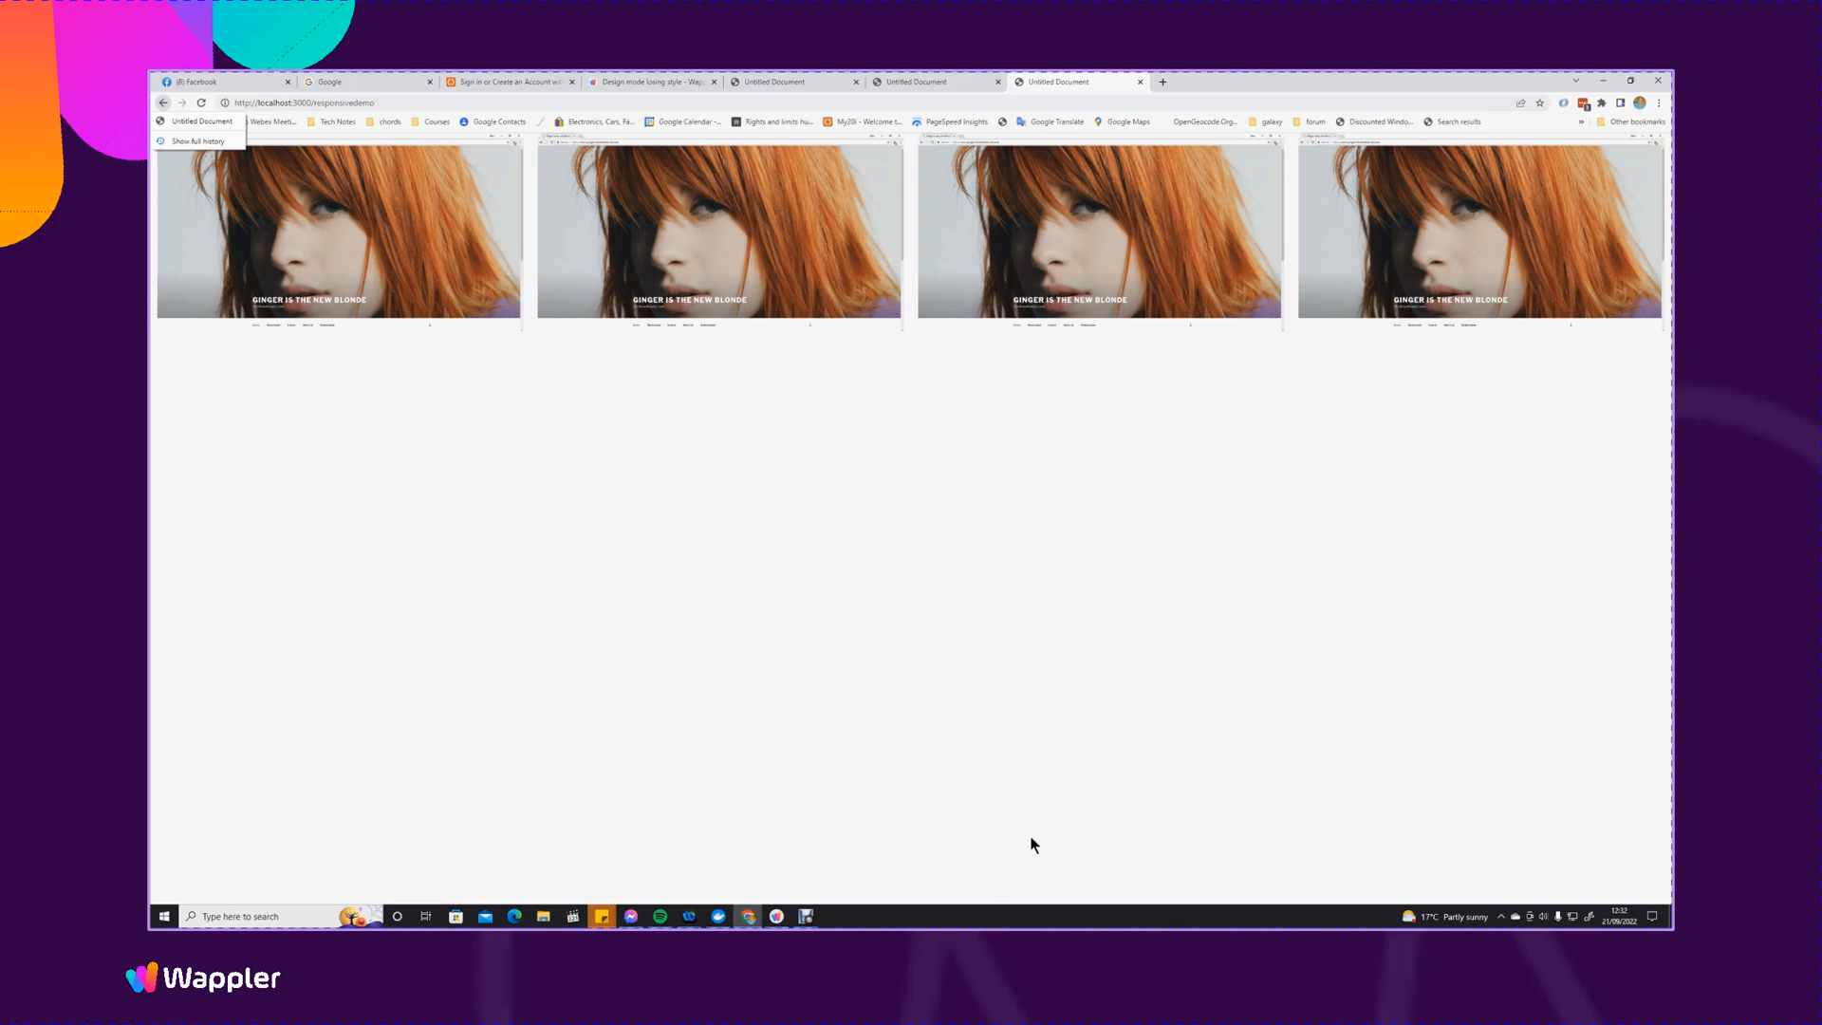
pyautogui.click(777, 915)
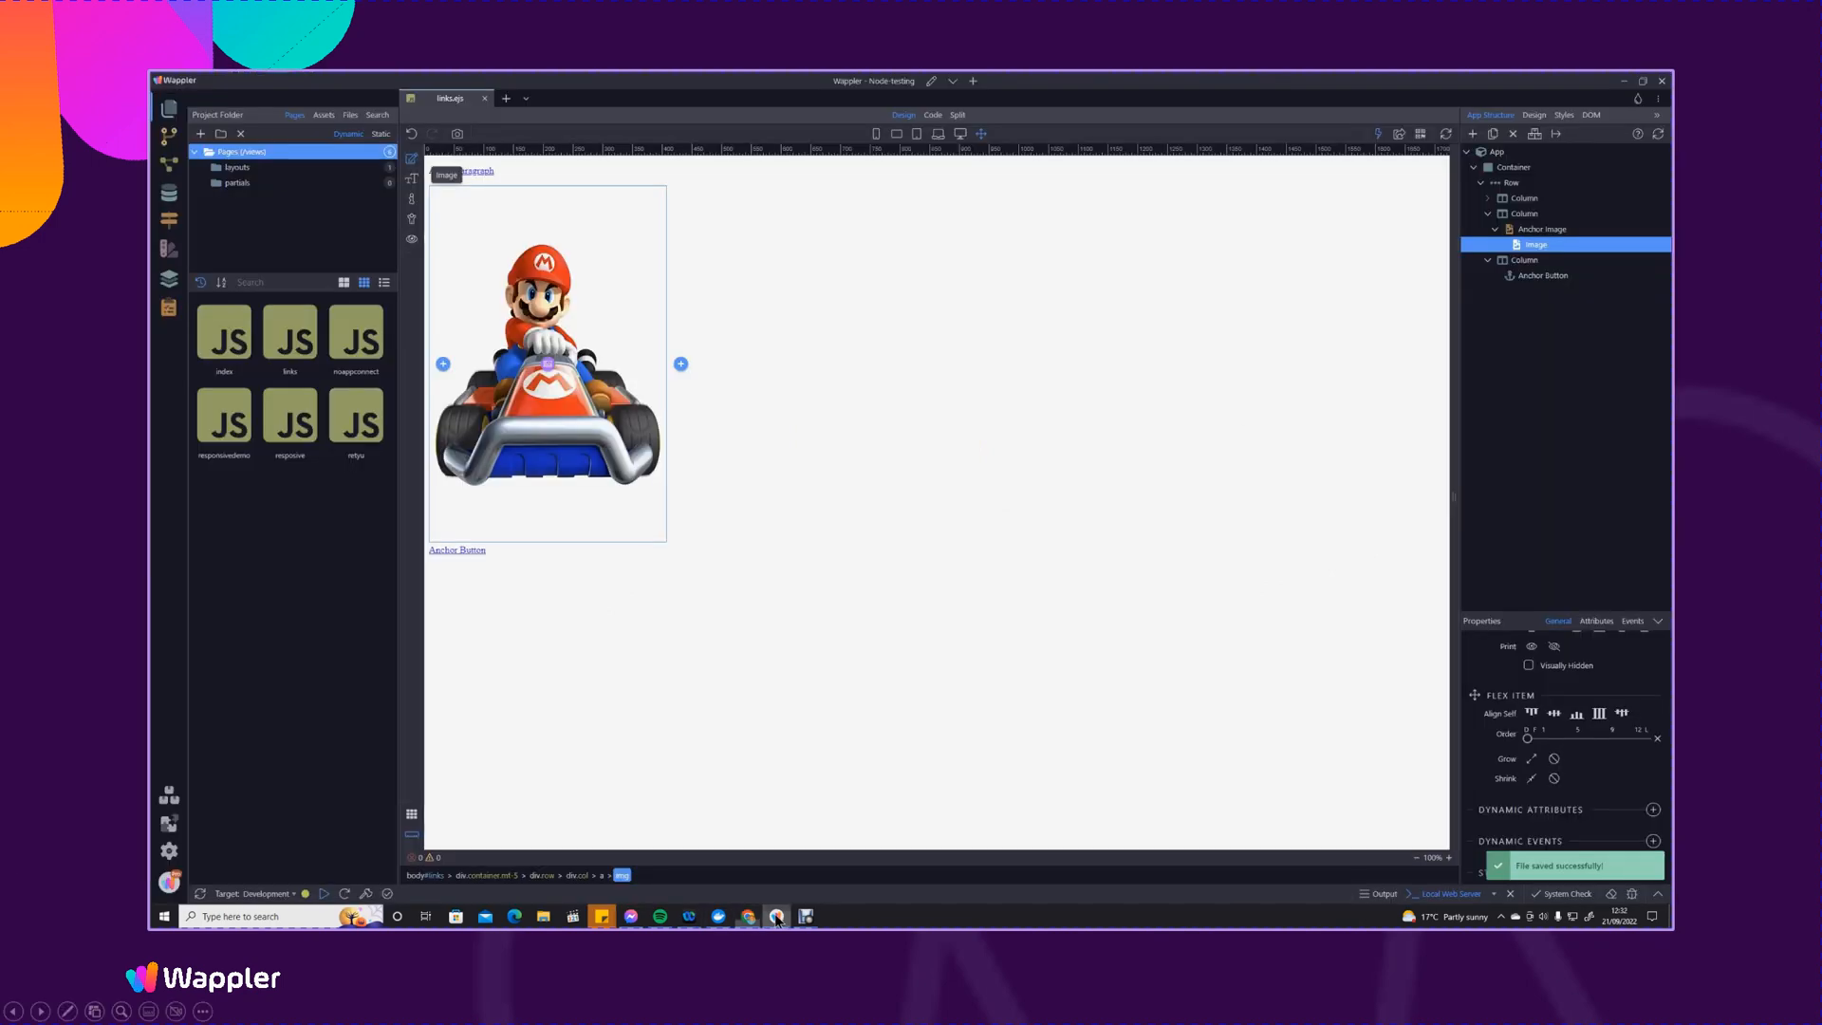